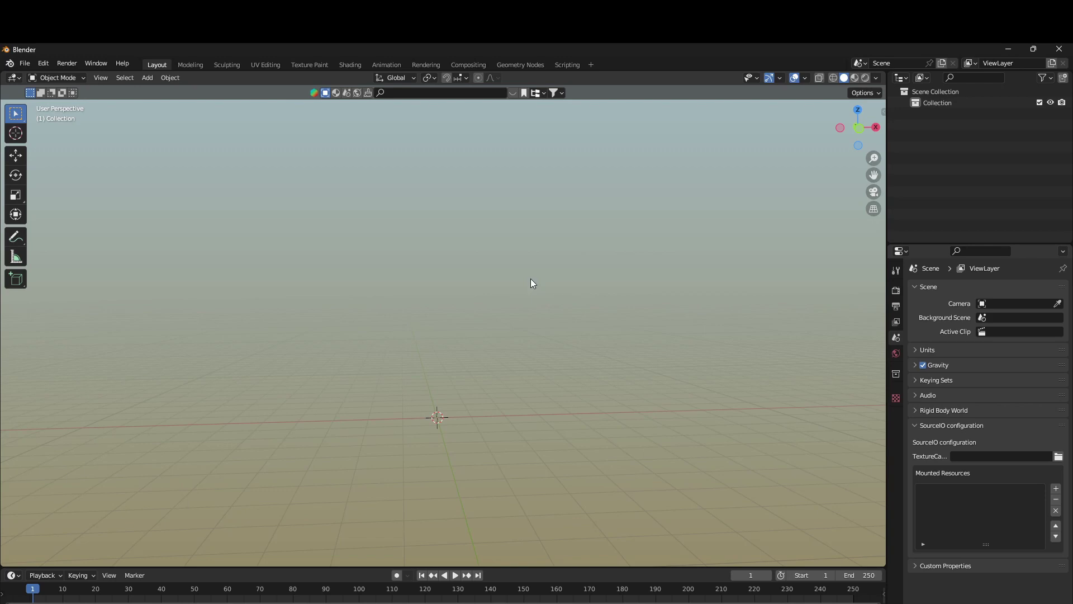
- Append all objects of the rigged LEGO character from its Blender file into the empty scene
middle_click_drag(532, 282, 364, 189)
left_click(25, 63)
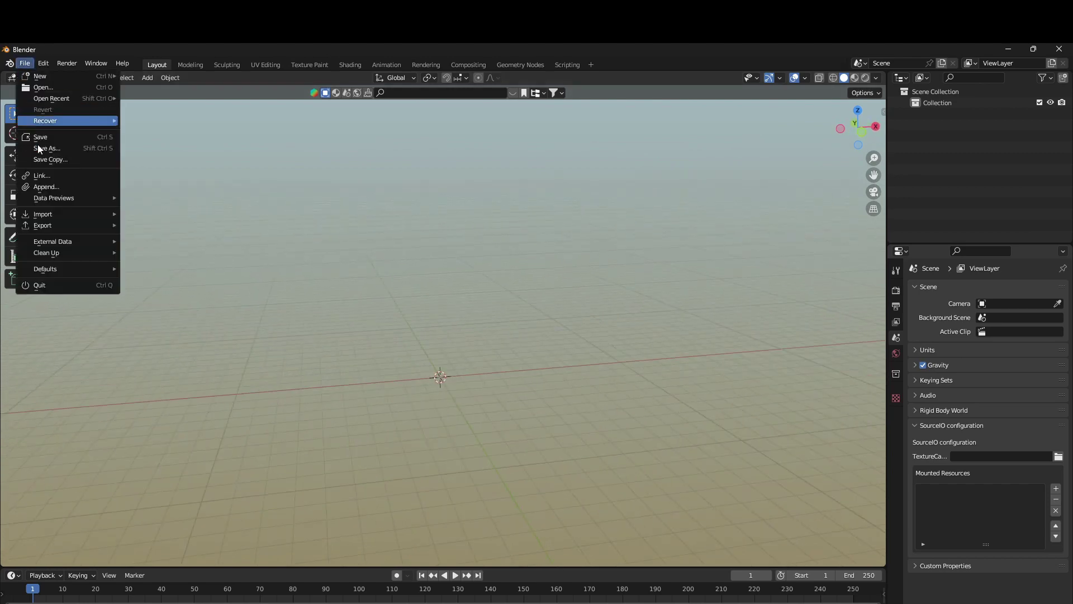
left_click(46, 186)
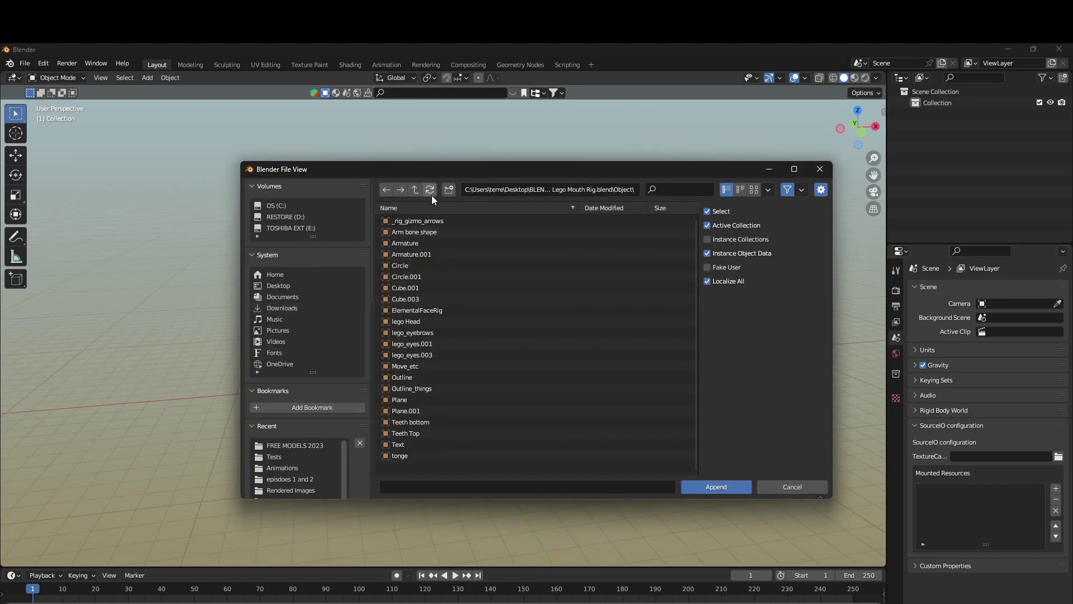
scroll(301, 469, "down", 1)
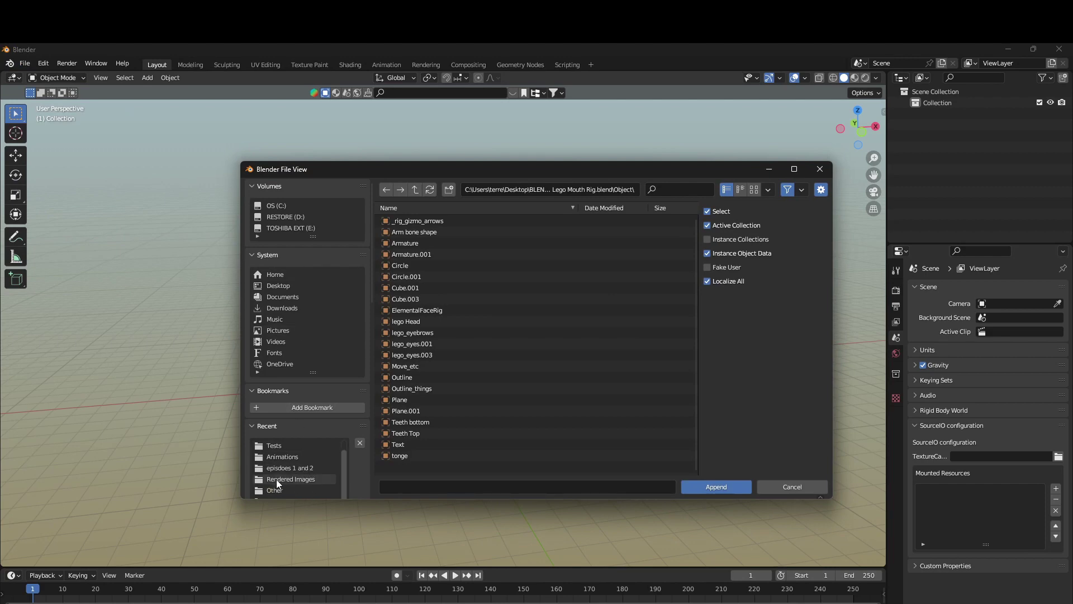
left_click(276, 478)
left_click(276, 489)
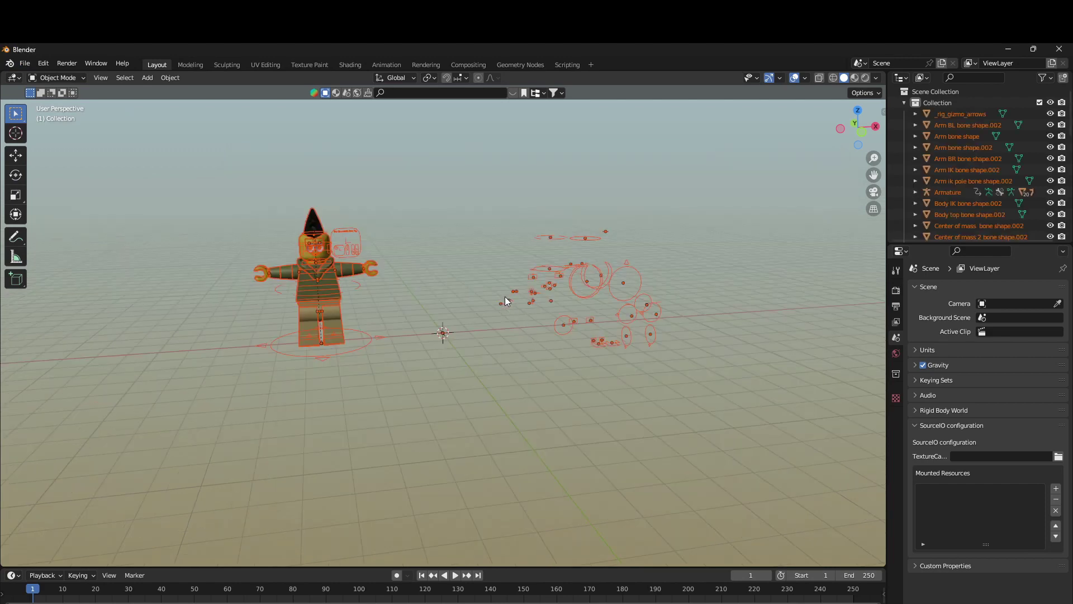
- Delete the loose bone-shape objects scattered beside the character, keeping only the character and its armature
left_click(718, 160)
left_click_drag(718, 160, 468, 394)
left_click(754, 135)
left_click_drag(754, 134, 464, 395)
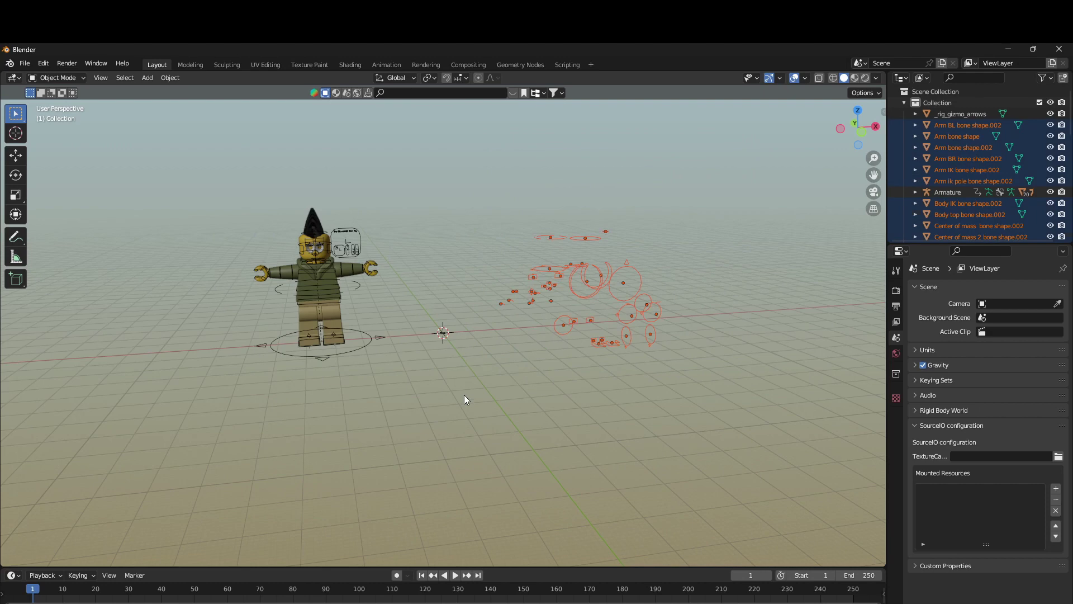
key("Delete")
left_click_drag(451, 333, 407, 259)
key("Delete")
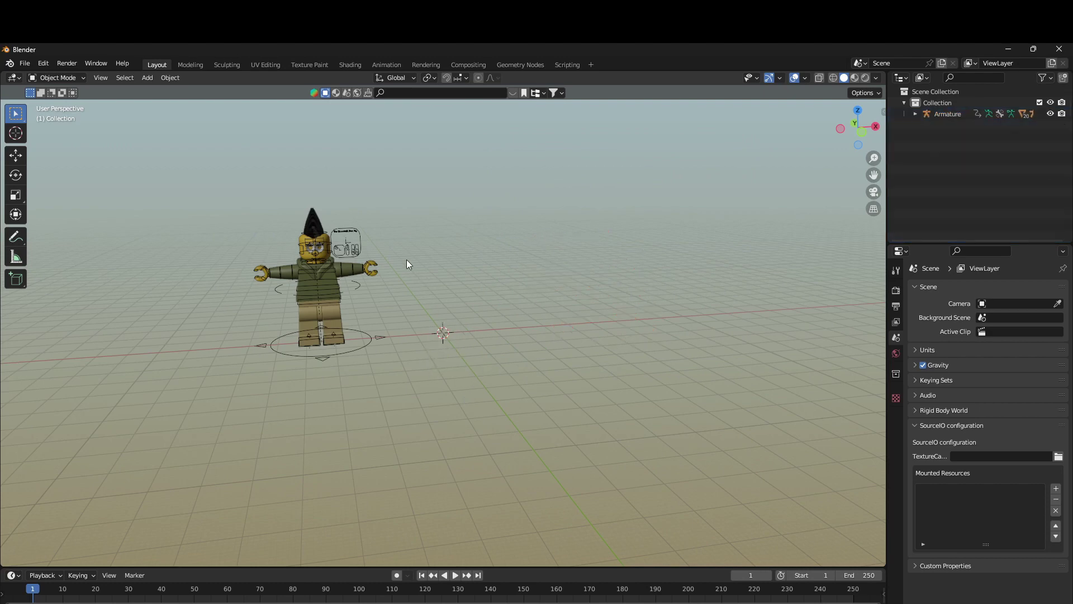
- Move the character's old head and ElementalFaceRig clear of the body and delete them together
left_click(366, 230)
key("g")
left_click(486, 216)
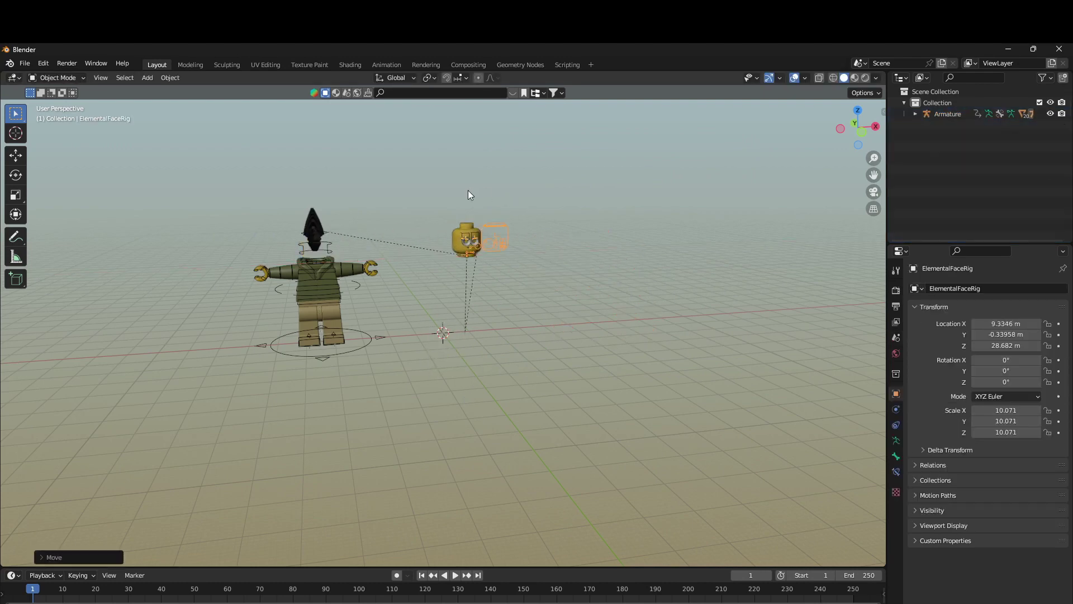
scroll(469, 192, "up", 5)
middle_click_drag(520, 222, 506, 304)
scroll(506, 303, "up", 3)
middle_click_drag(568, 215, 592, 241)
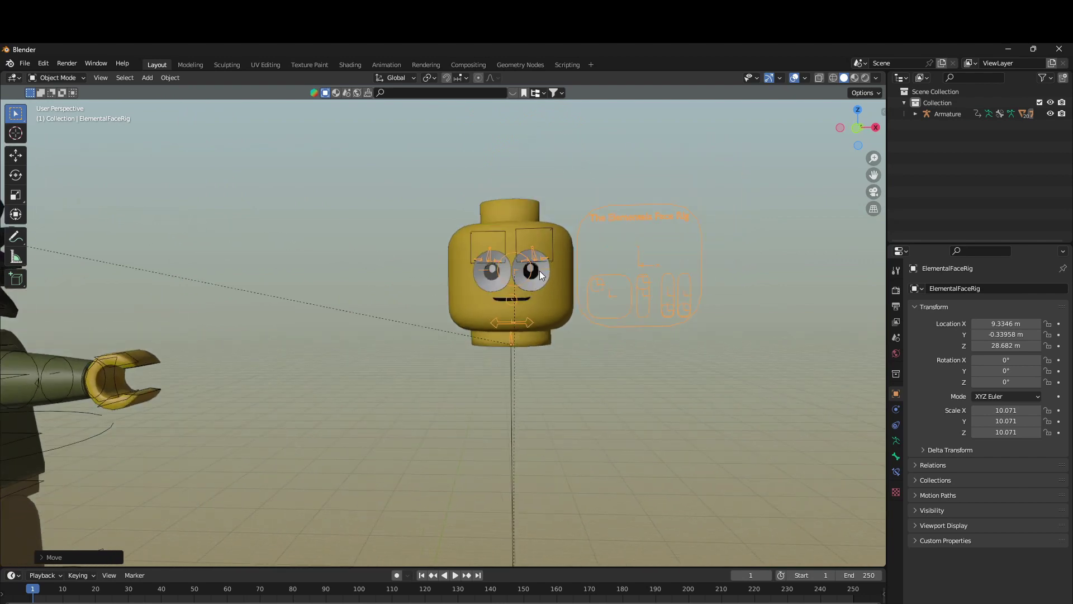
scroll(599, 247, "up", 1)
scroll(599, 242, "down", 4)
left_click_drag(639, 192, 392, 385)
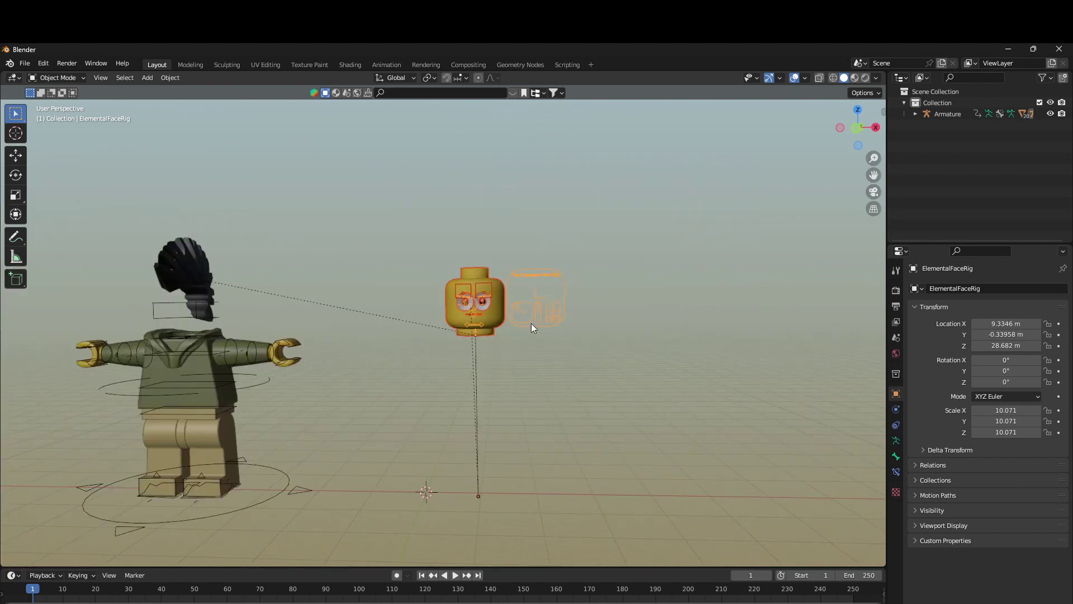
key("Delete")
- Append the replacement LEGO head with the mouth rig and delete the loose bone-shape objects that come with it
left_click(25, 63)
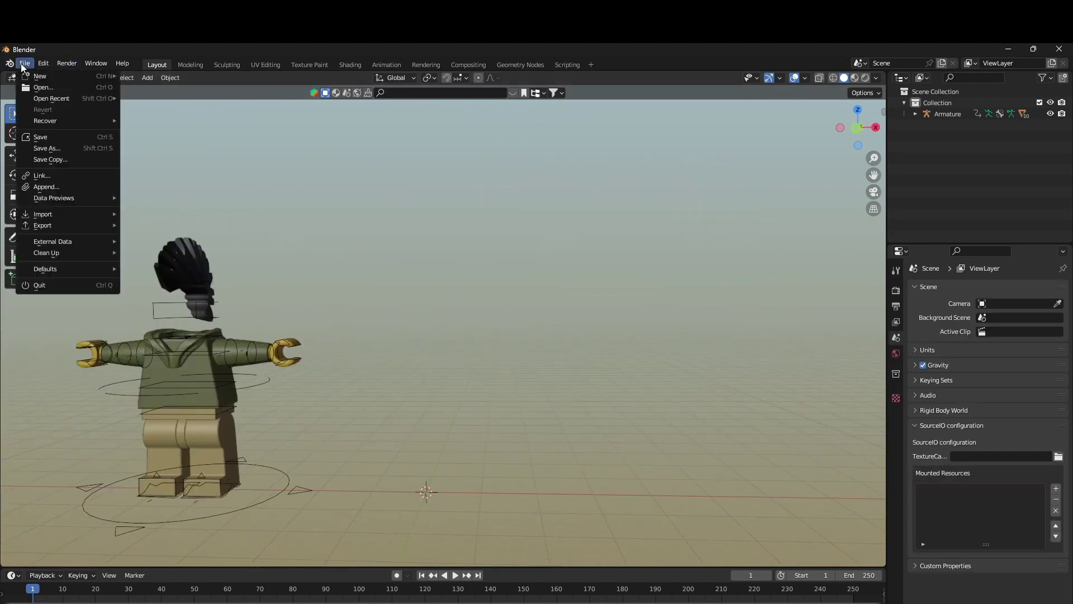
left_click(46, 187)
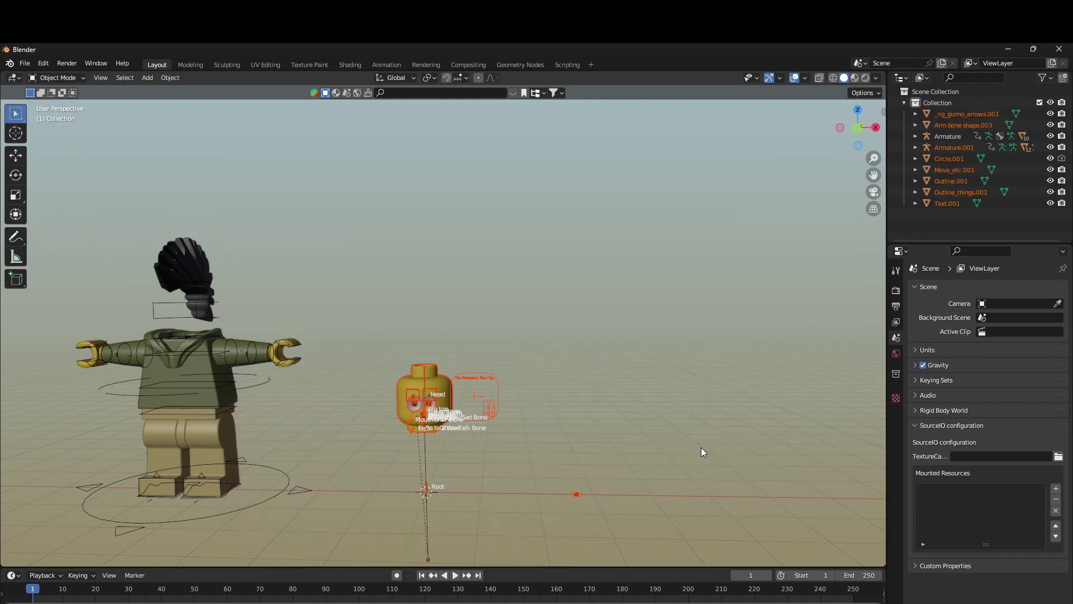
scroll(603, 435, "down", 4)
middle_click_drag(620, 440, 651, 442)
scroll(671, 391, "down", 3)
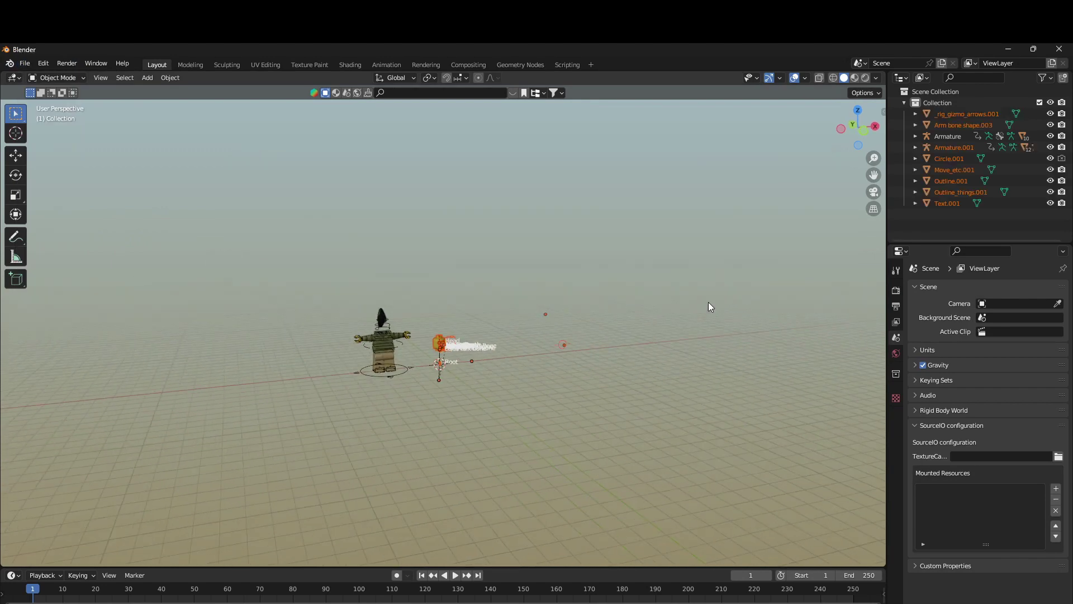
left_click_drag(664, 254, 464, 408)
key("Delete")
- Select the new head's armature and move it along the X axis to the character's body
scroll(486, 369, "up", 10)
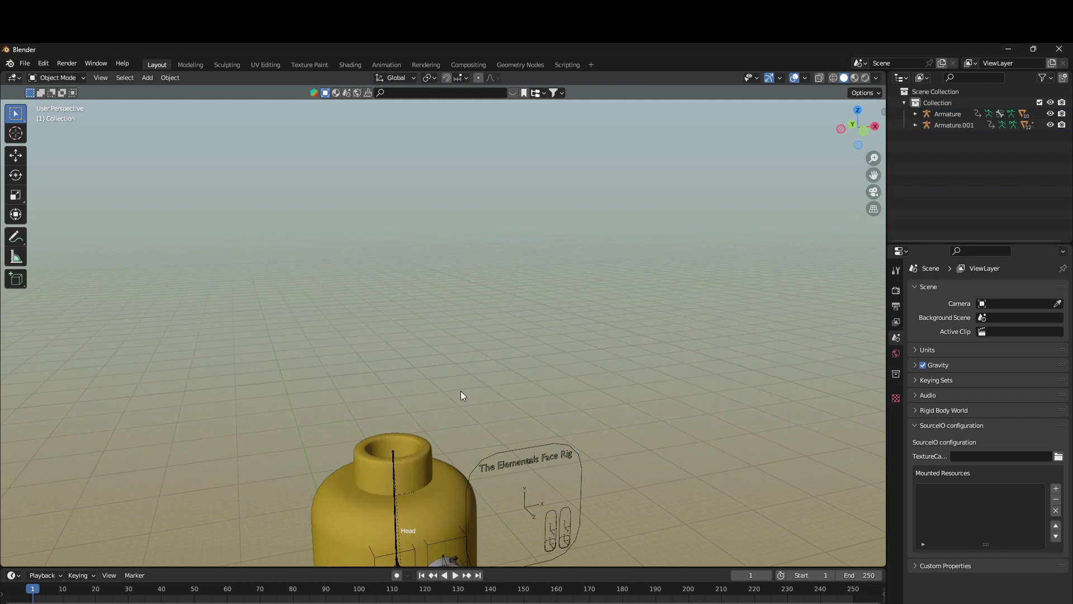
middle_click_drag(460, 390, 464, 224, "shift")
middle_click_drag(419, 350, 393, 335)
scroll(417, 374, "up", 4)
middle_click_drag(418, 374, 475, 288, "shift")
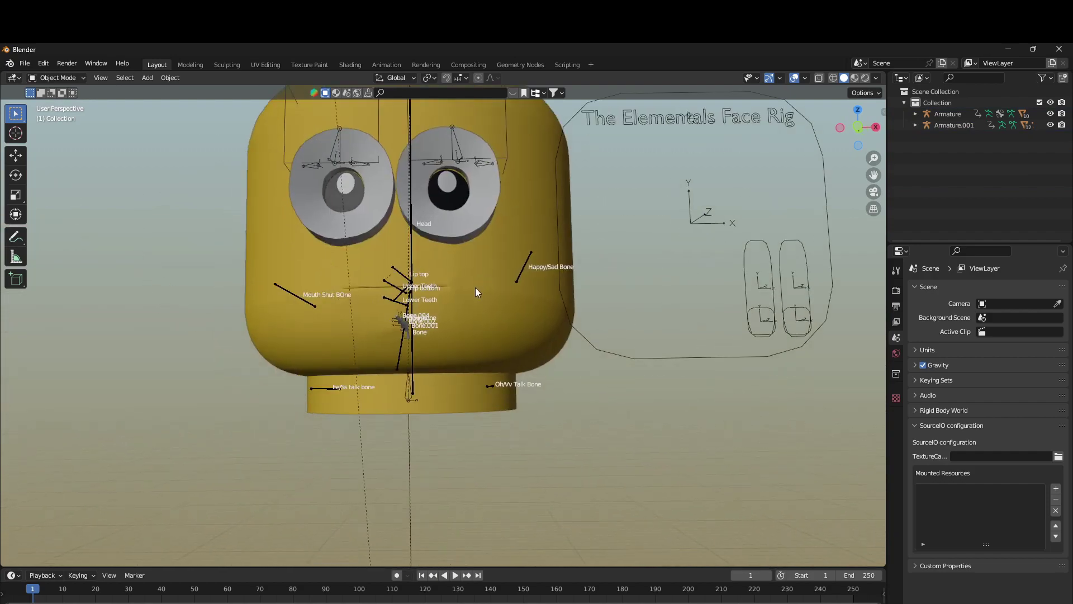
scroll(475, 288, "down", 10)
left_click_drag(486, 354, 487, 356)
scroll(476, 386, "up", 7)
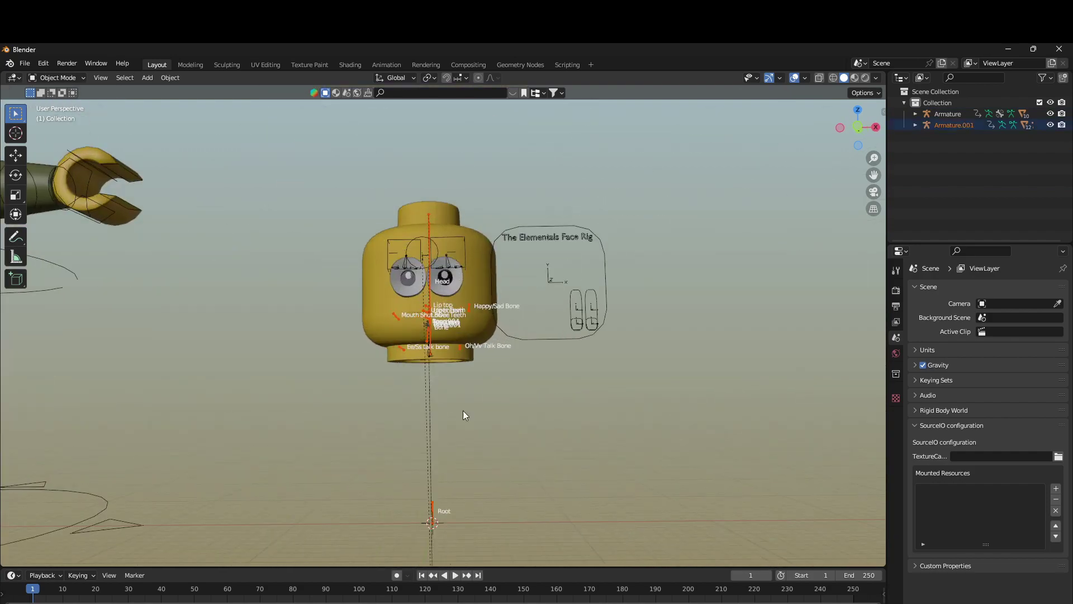
key("g")
key("x")
scroll(481, 392, "down", 5)
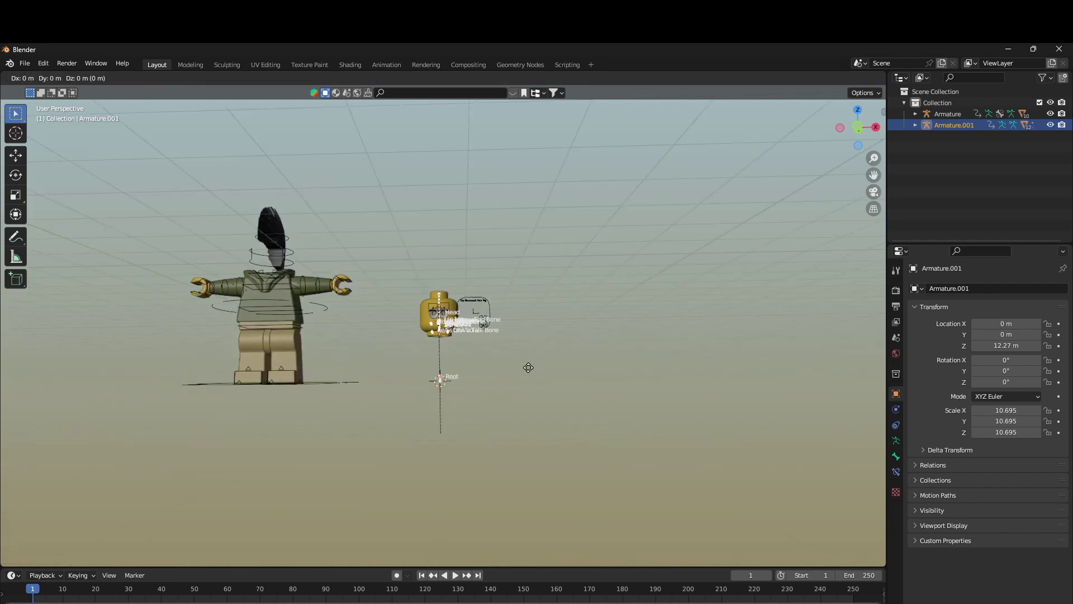
left_click(354, 379)
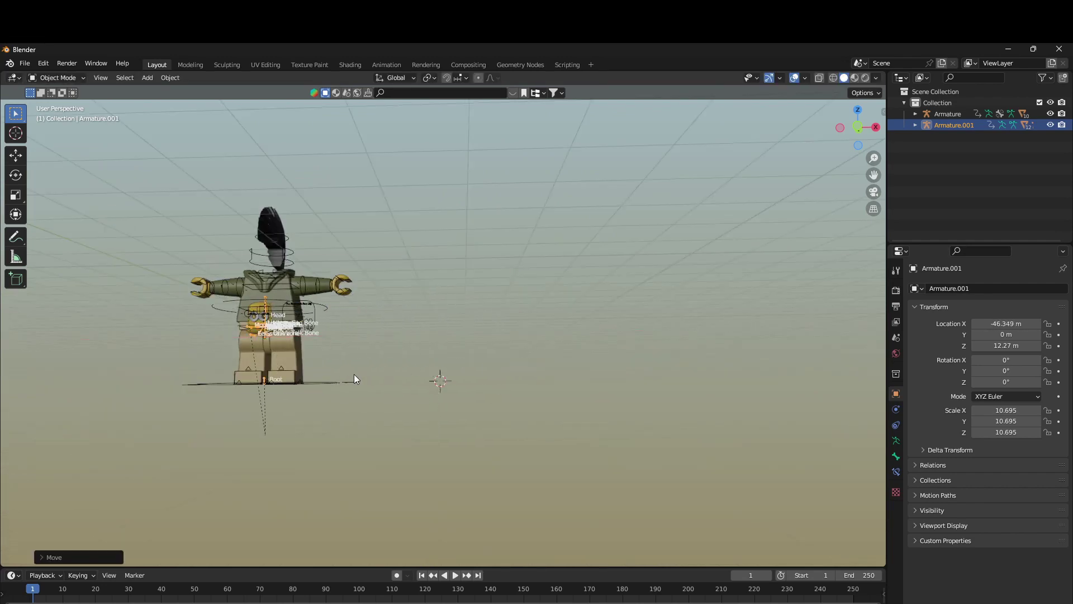
- Switch to the front orthographic view and set the head armature's X location to 0 m
left_click(858, 127)
left_click(858, 127)
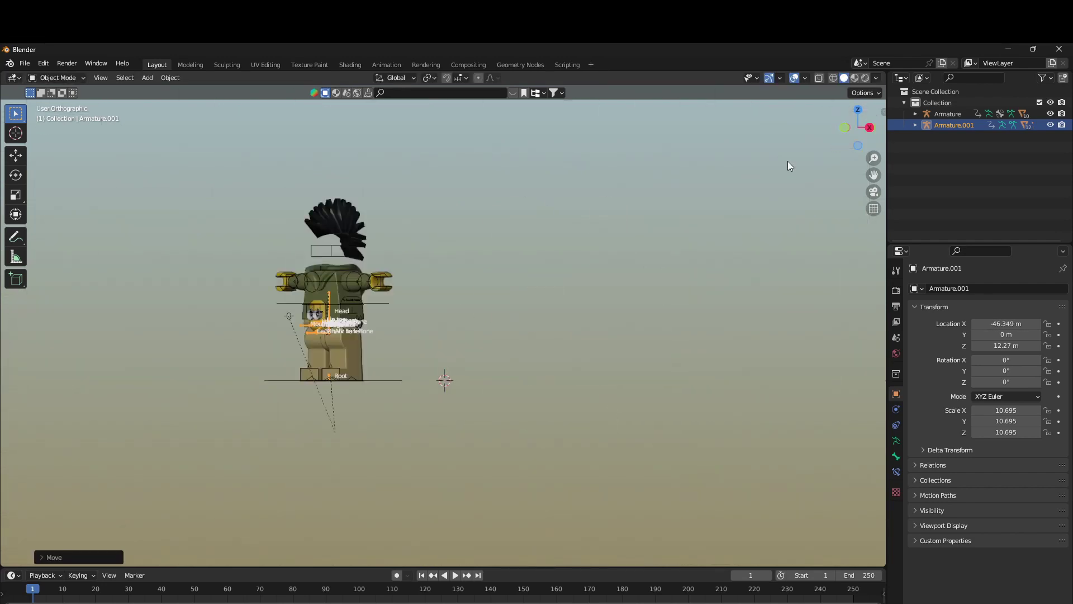
scroll(498, 302, "up", 4)
middle_click_drag(374, 273, 768, 378, "shift")
scroll(727, 382, "up", 1)
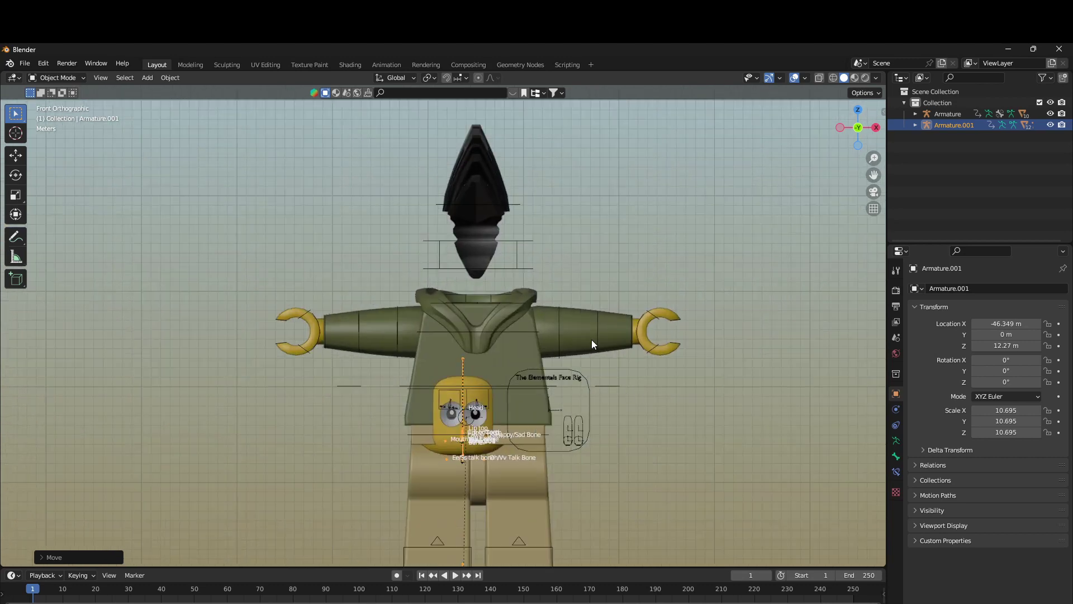
key("g")
key("x")
left_click(606, 339)
double_click(996, 323)
type("0")
key("Return")
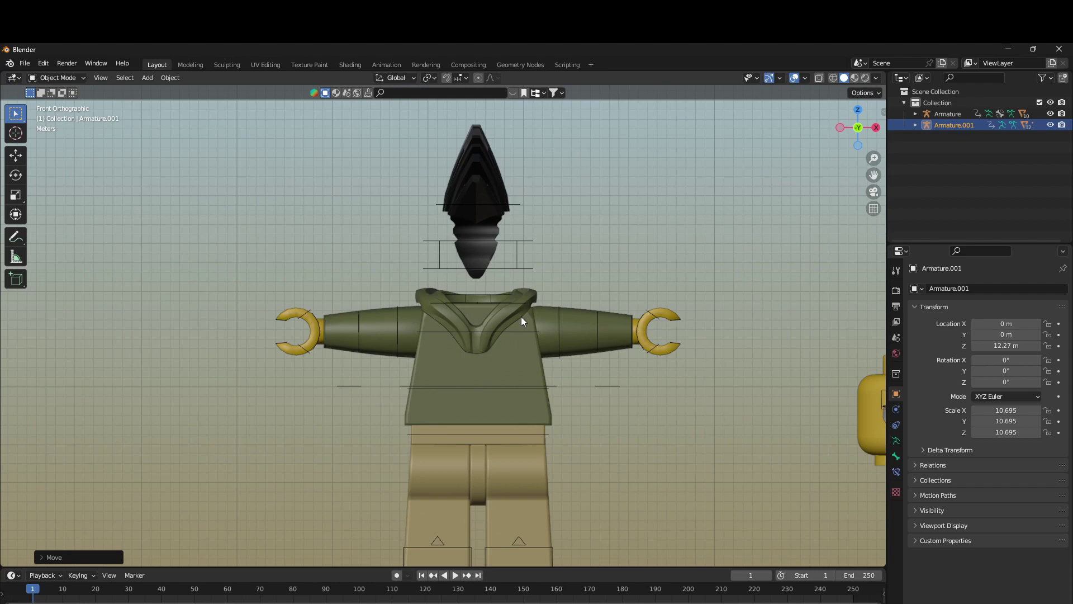
- Set the body armature's X location to 0 m and frame the character in the view
left_click(521, 316)
double_click(982, 332)
double_click(983, 323)
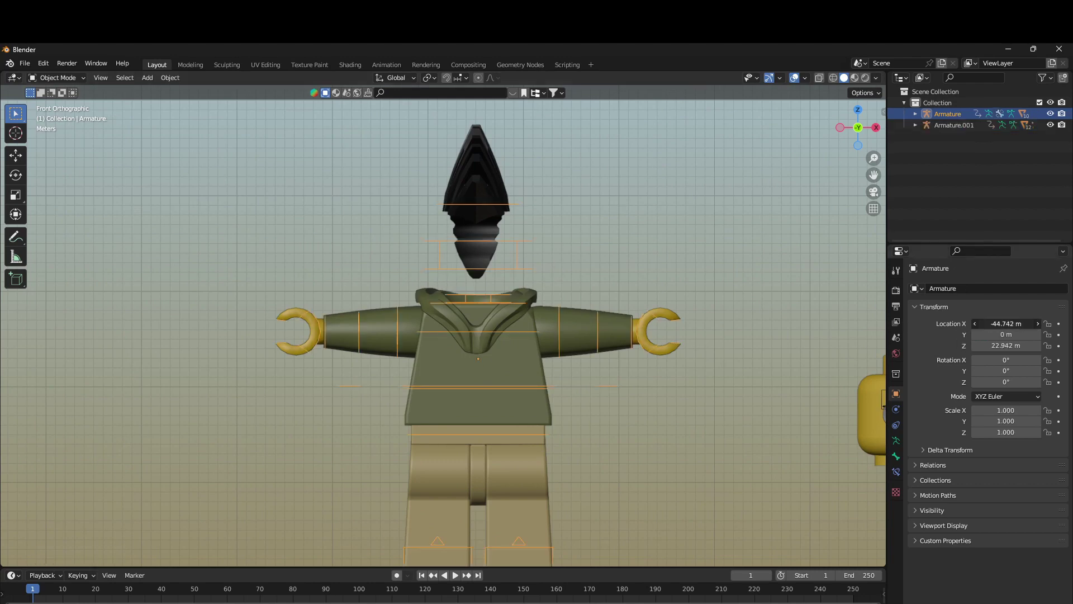
type("0")
key("Return")
key("KP_Decimal")
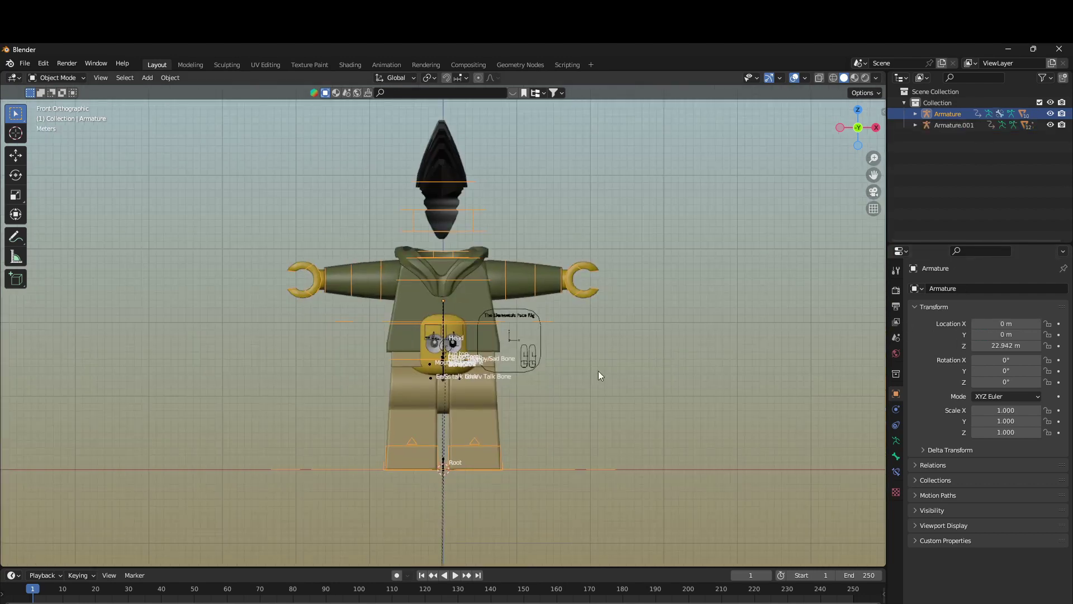
- Raise the head armature along Z to about 28.98 m so the head sits on the neck
left_click(480, 384)
left_click(444, 465)
left_click(446, 463)
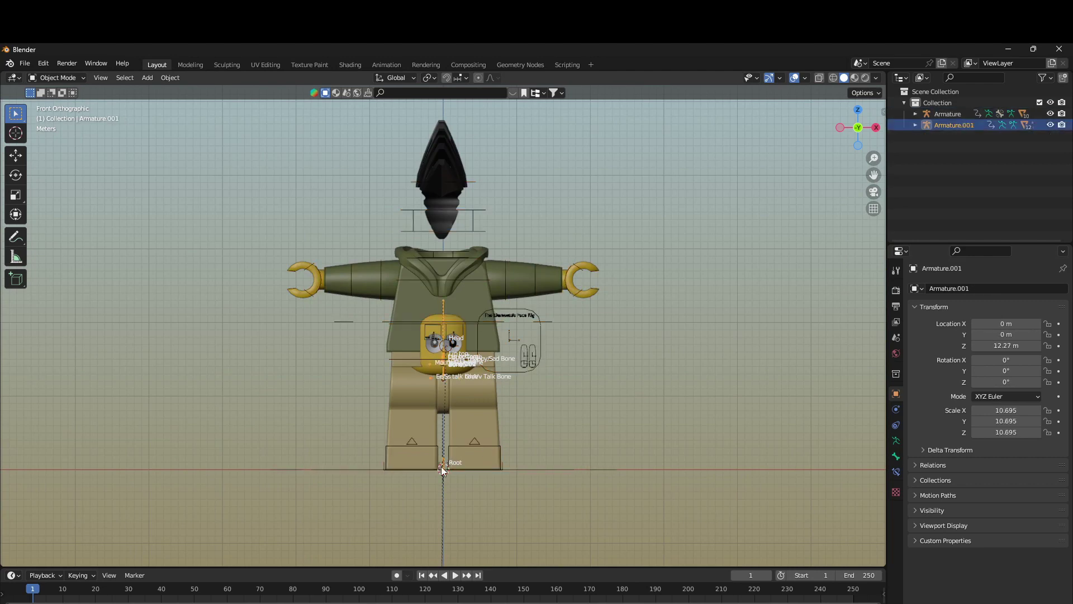
key("g")
key("z")
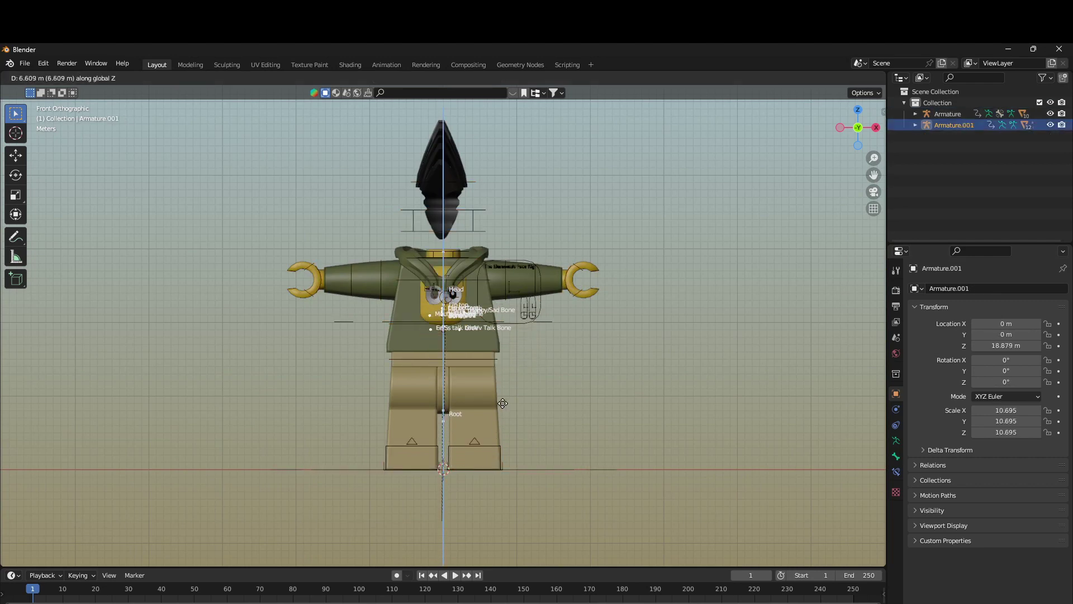
left_click(510, 340)
- Scale the head armature up to about 10.97 and nudge it along Z to about 29.07 m
scroll(558, 374, "up", 5)
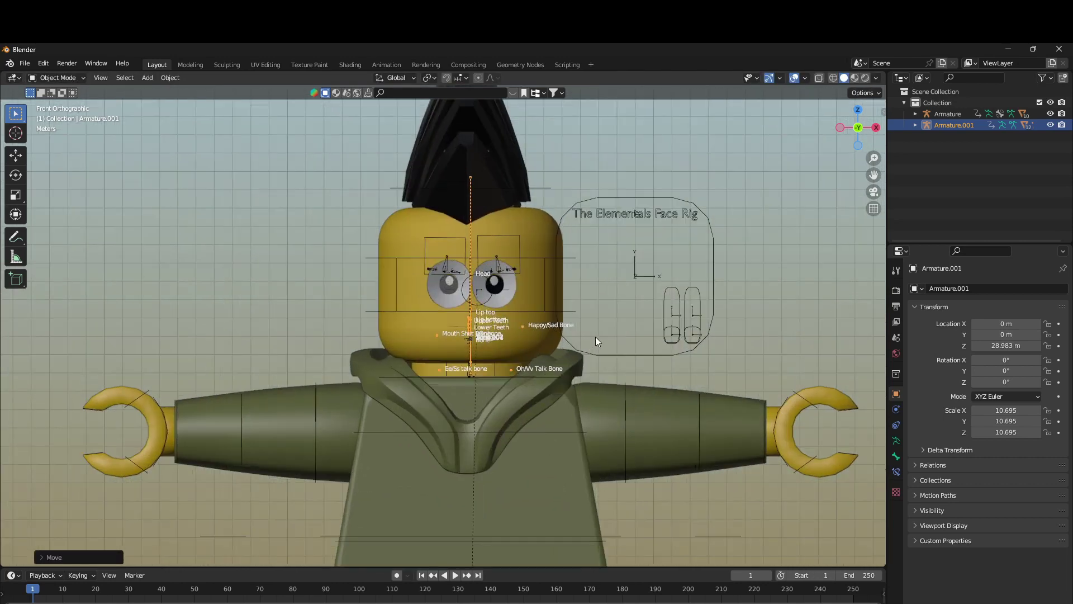
key("s")
left_click(612, 330)
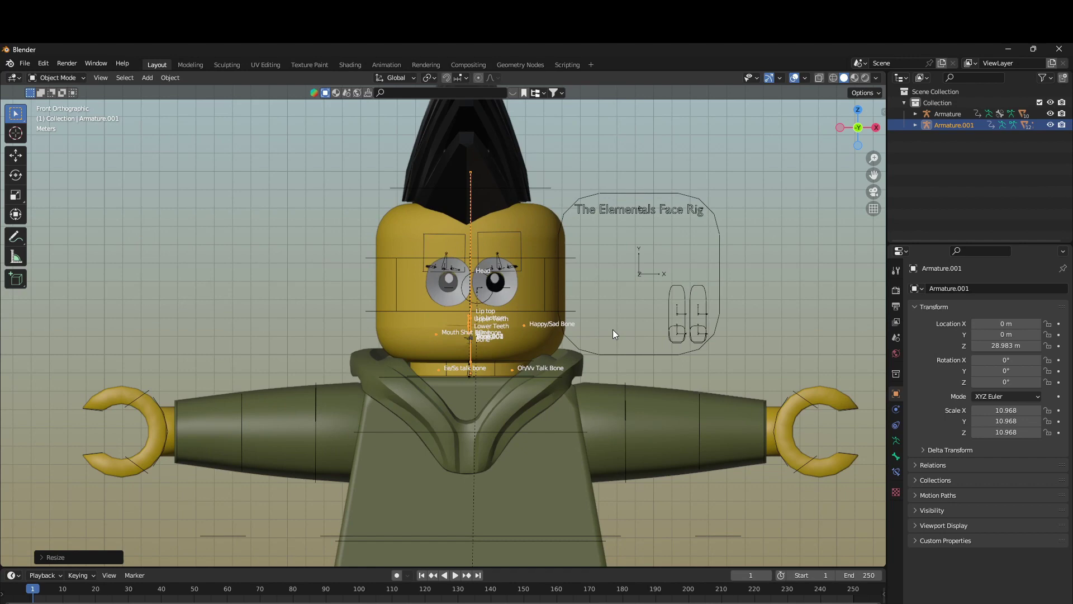
key("g")
key("z")
left_click(614, 332)
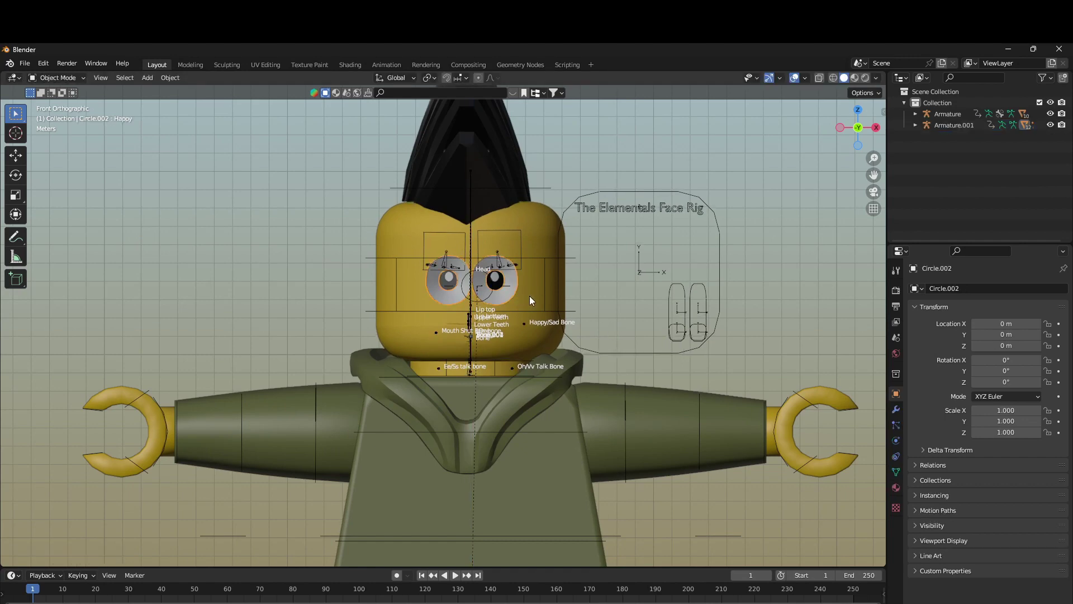
- Hide the white eye mesh Circle.002 and the objects Cube.001 and Cube.003 in the viewport
middle_click_drag(529, 297, 575, 287)
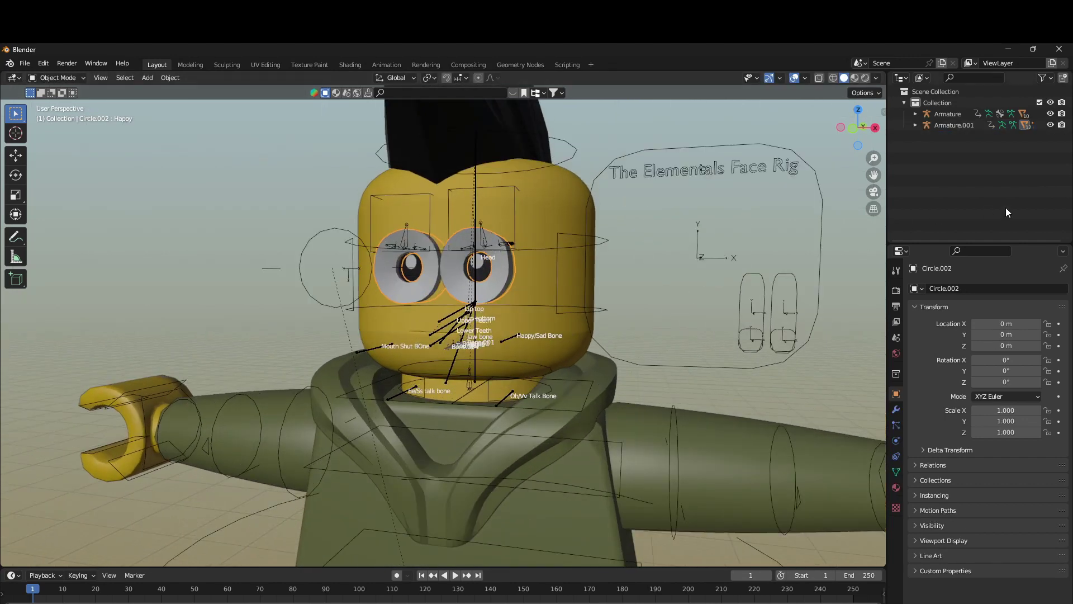
scroll(1005, 207, "up", 3)
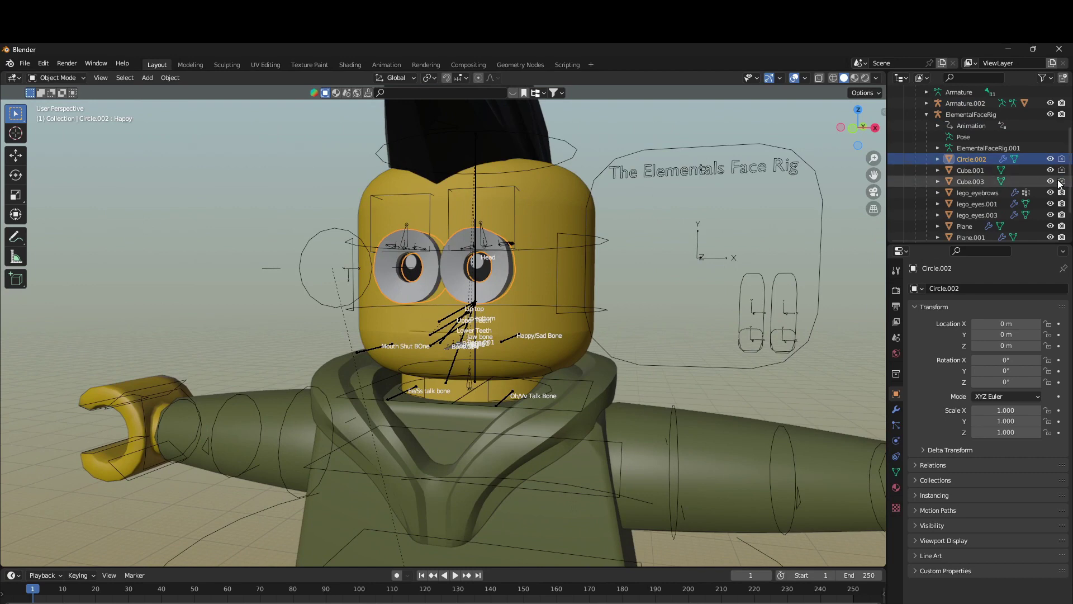
left_click_drag(1050, 181, 1056, 172)
left_click(1051, 159)
scroll(539, 259, "up", 1)
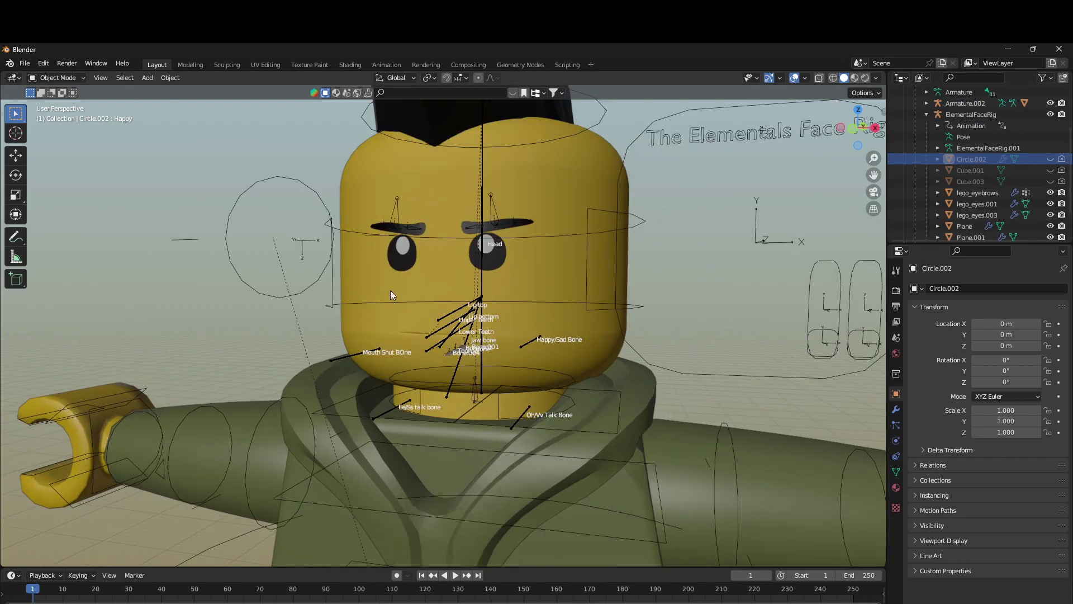
- Select the head armature together with the body armature and, in Pose Mode, parent it to the body's Head bone
scroll(553, 308, "down", 6)
left_click(458, 451)
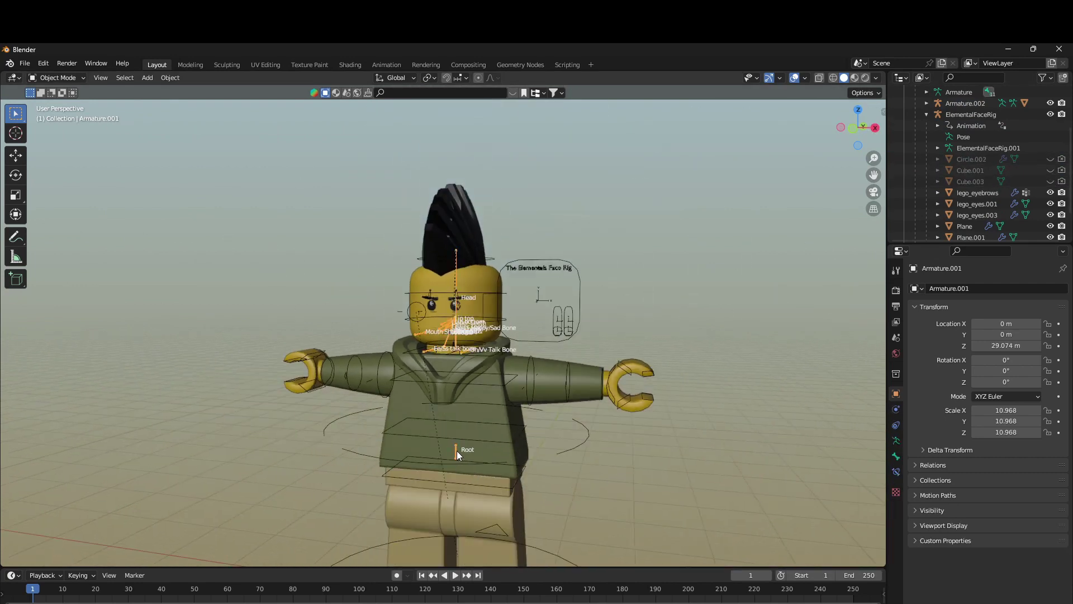
scroll(517, 314, "up", 4)
left_click(556, 252)
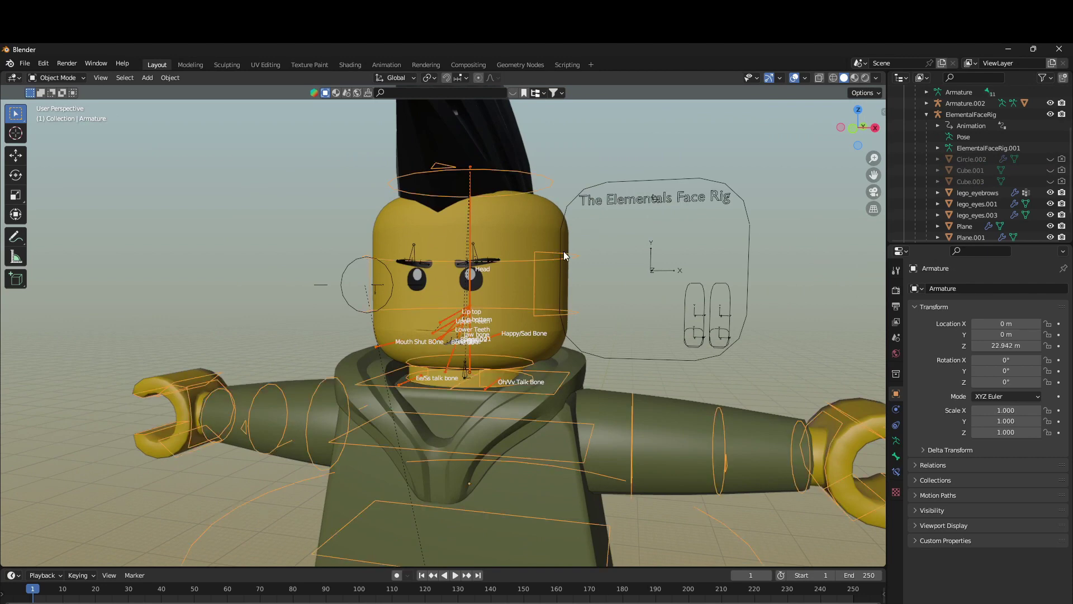
middle_click_drag(523, 280, 558, 251)
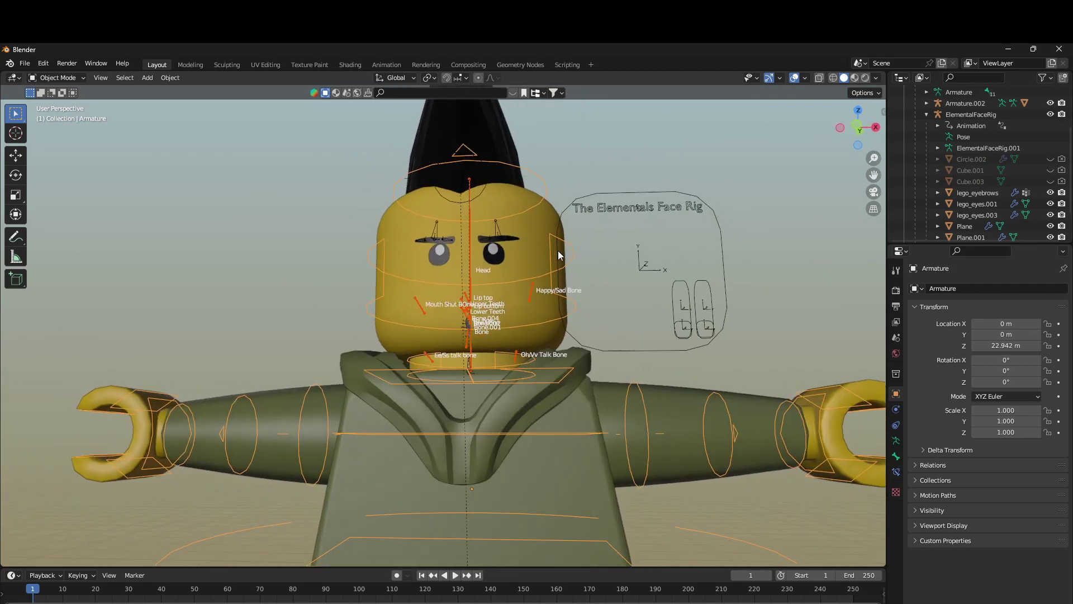
key("ctrl+Tab")
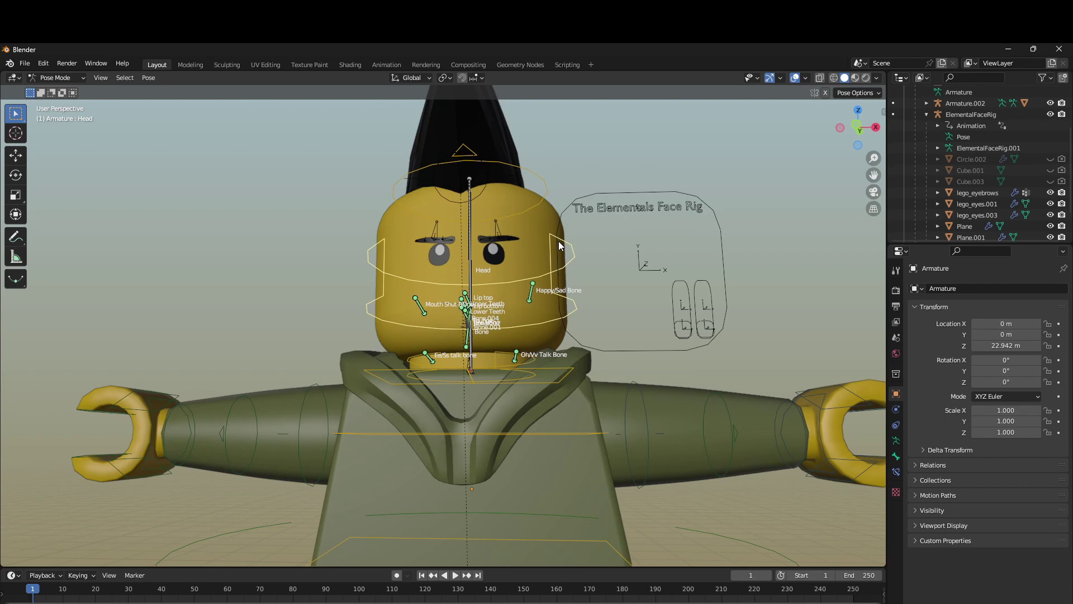
key("ctrl+p")
left_click(559, 240)
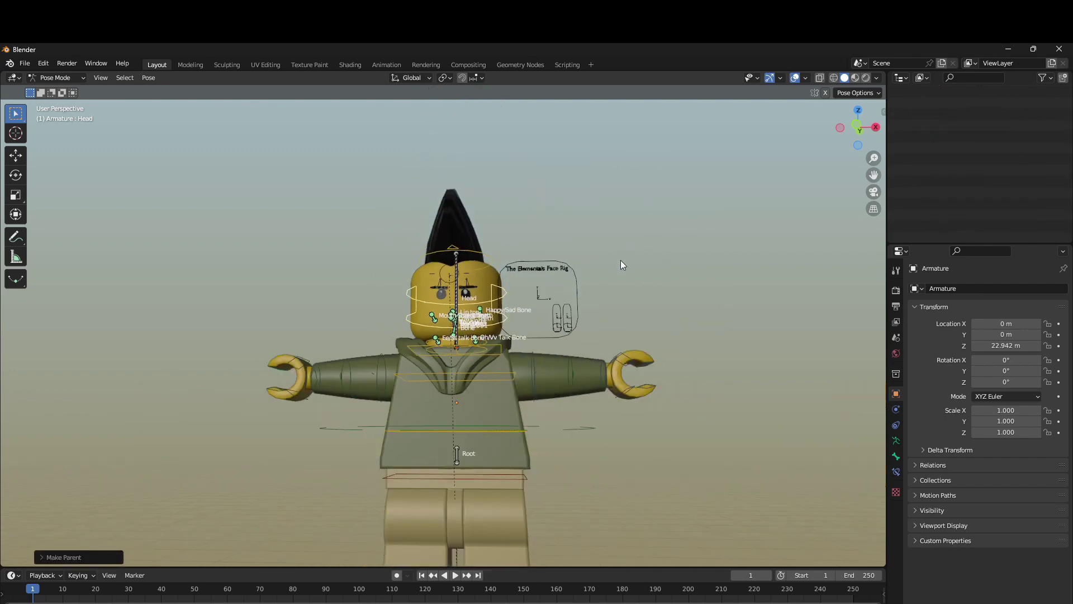
- Try rotating the body rig's Head bone to test the head's parenting
key("ctrl+Tab")
left_click(575, 251)
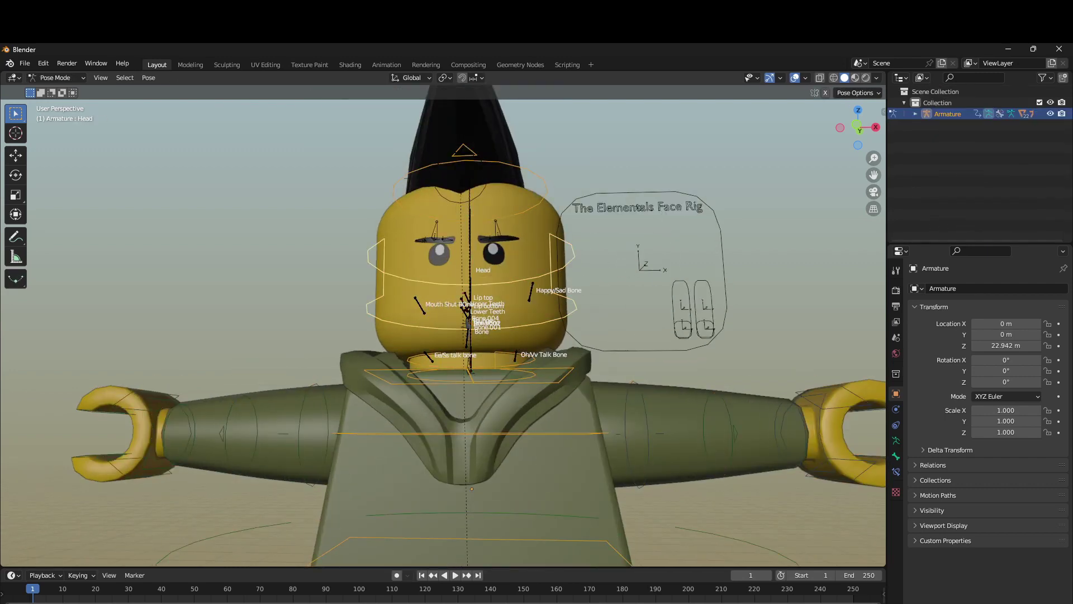
key("r")
key("Escape")
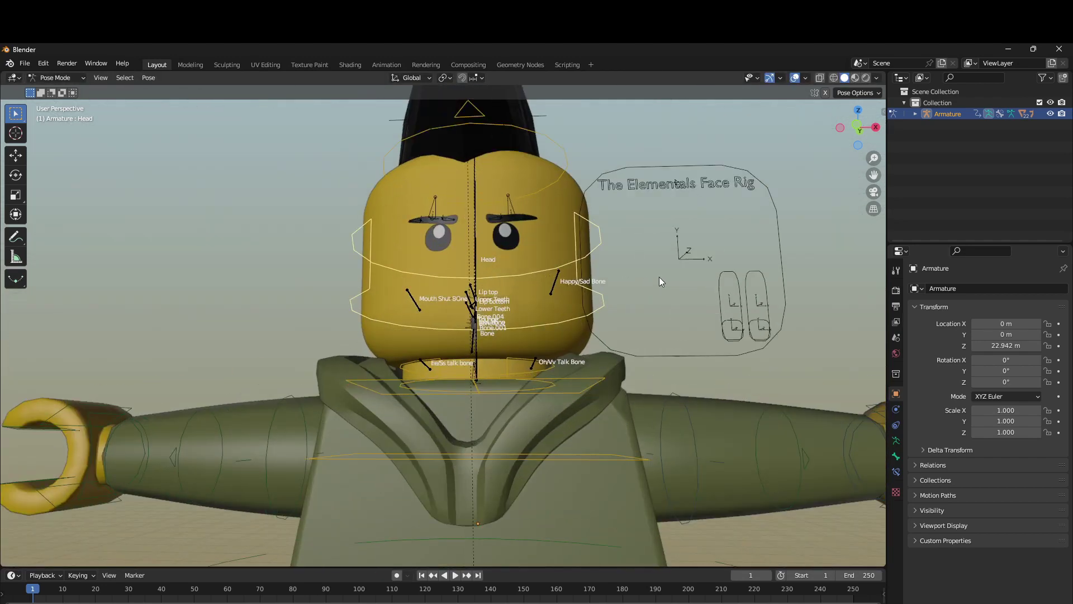
scroll(614, 313, "up", 2)
scroll(559, 335, "up", 2)
- Return to Object Mode and select the ElementalFaceRig armature at the eyebrows
key("ctrl+Tab")
scroll(445, 307, "down", 5)
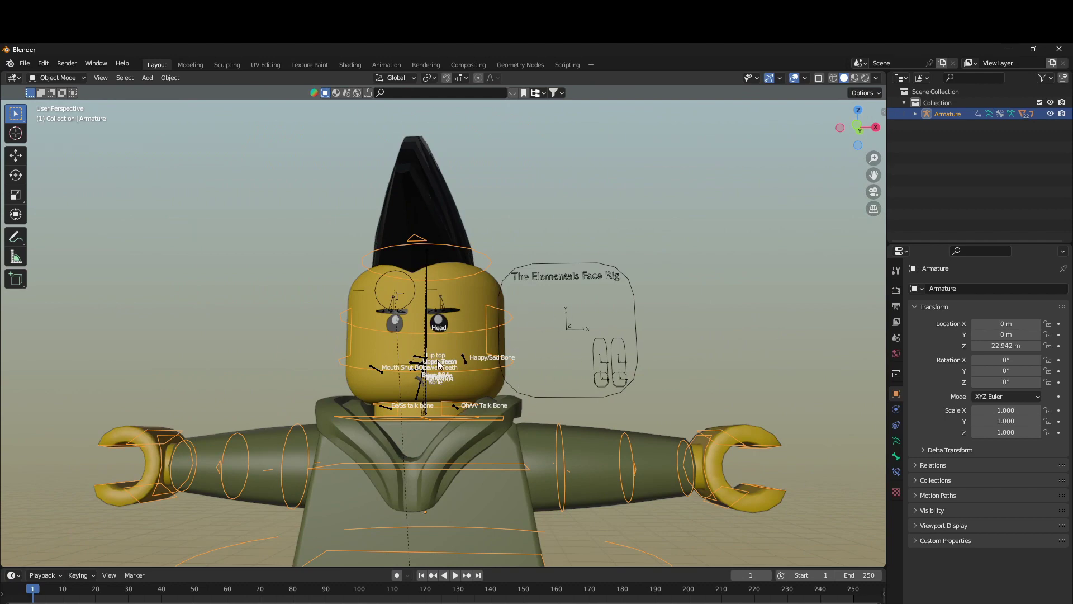
left_click(406, 303)
scroll(586, 331, "up", 3)
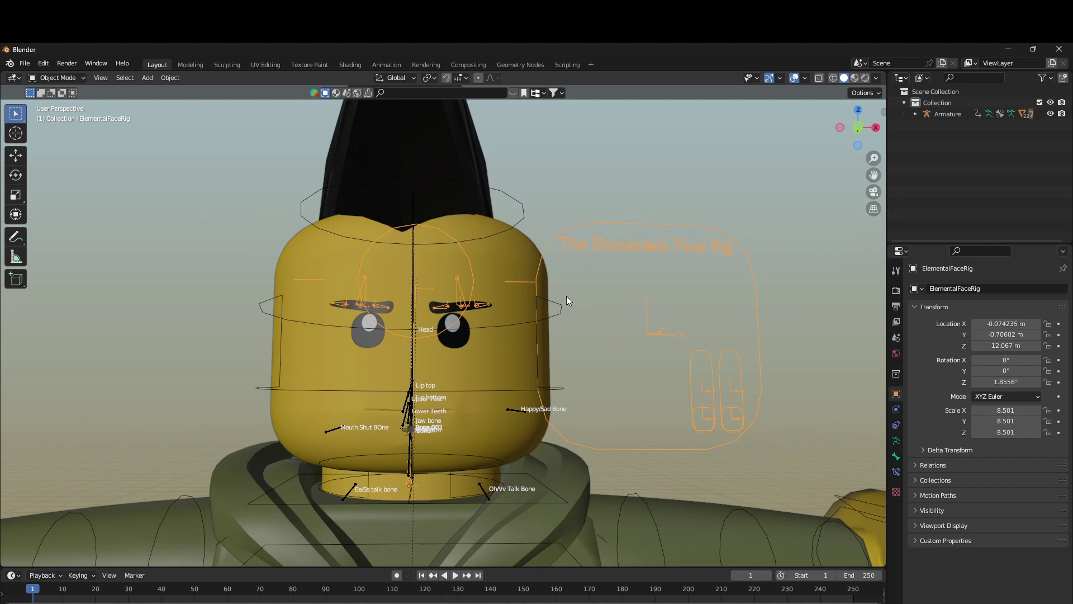
- Try moving the face rig's Root.001 bone in Pose Mode to reposition the eyes
key("ctrl+Tab")
left_click_drag(444, 329, 421, 343)
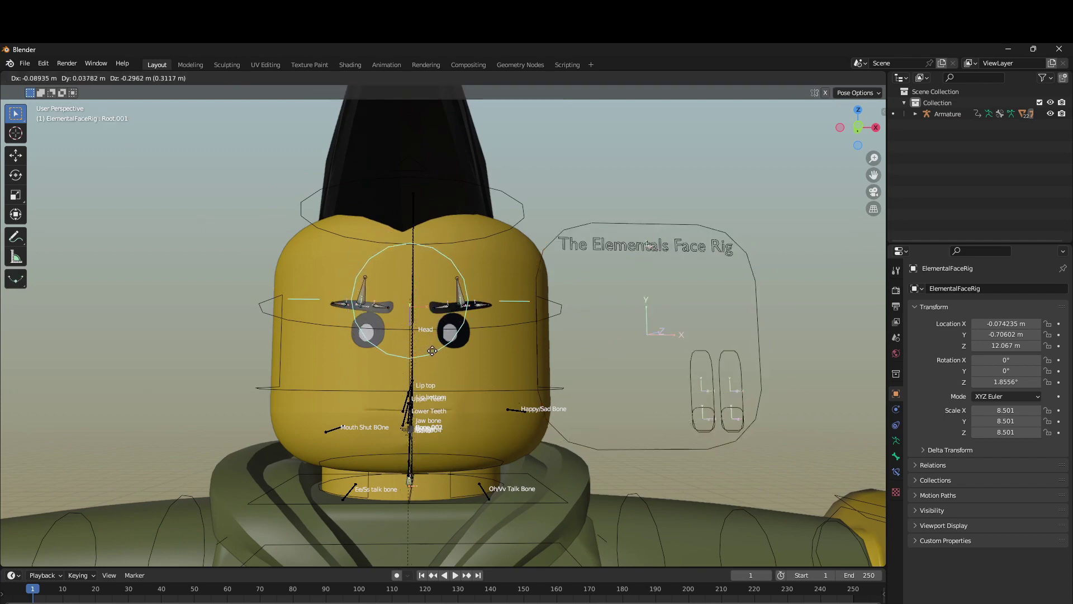
right_click(439, 343)
middle_click_drag(492, 328, 528, 327)
scroll(529, 327, "up", 3)
key("g")
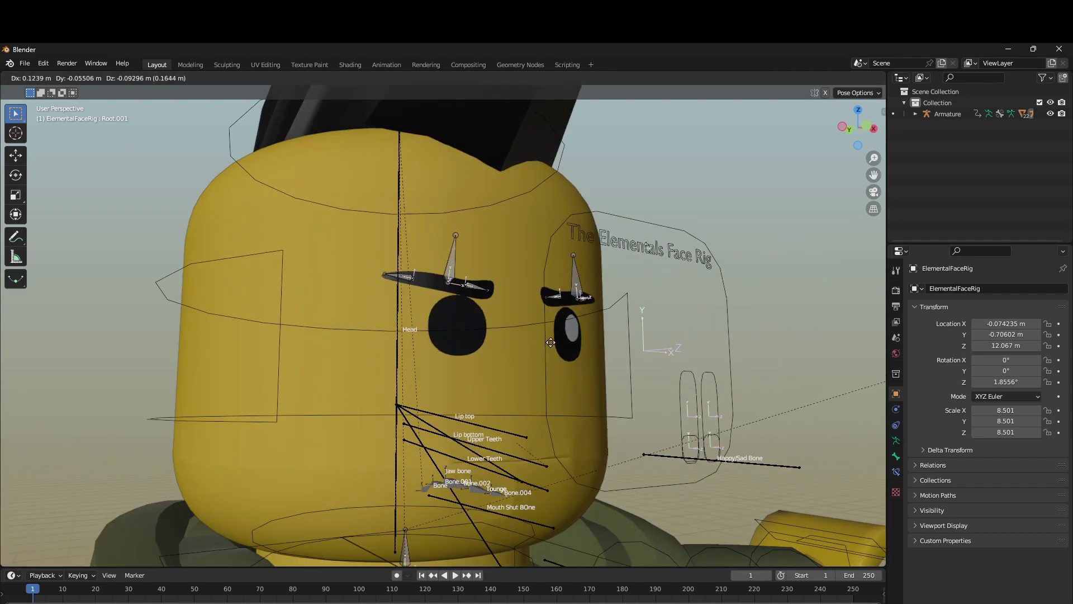
right_click(536, 338)
- In Object Mode, move ElementalFaceRig along the global Y axis to about -0.80 m
key("ctrl+Tab")
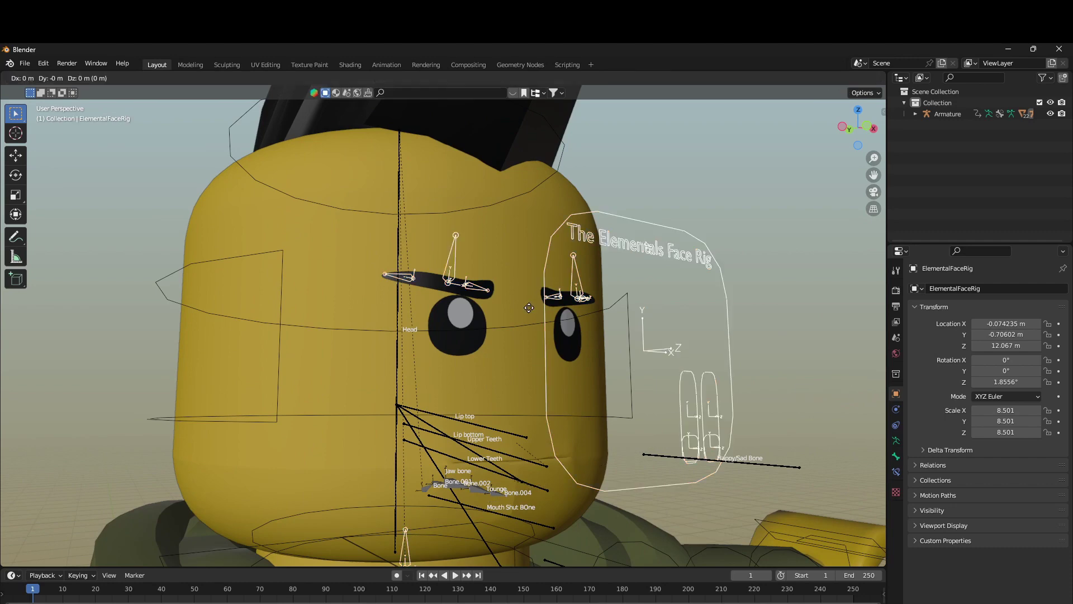
key("g")
key("y")
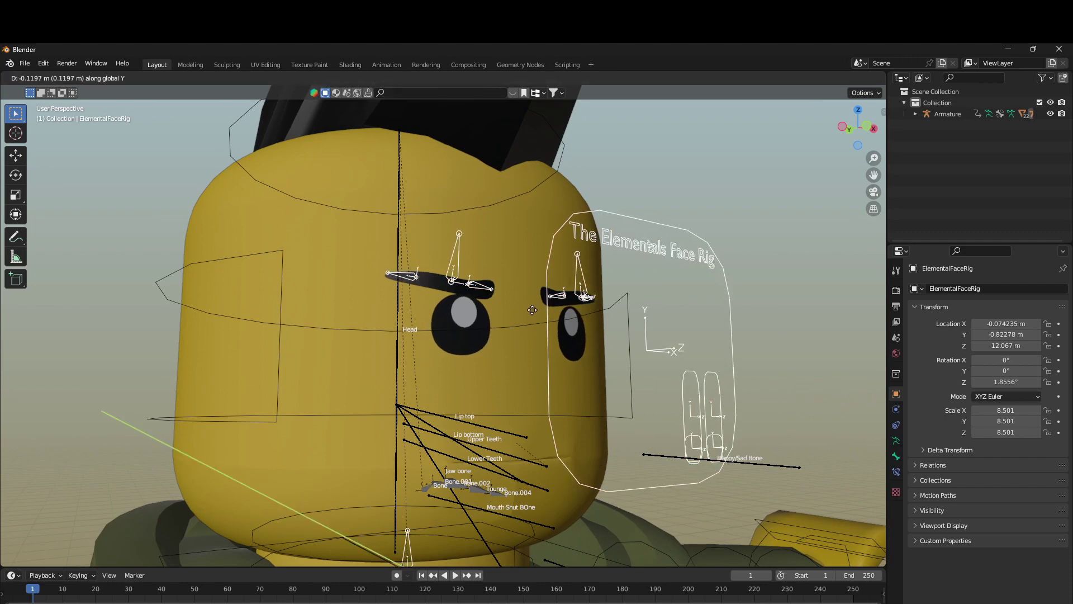
left_click(536, 309)
middle_click_drag(535, 310, 498, 338)
scroll(485, 331, "up", 2)
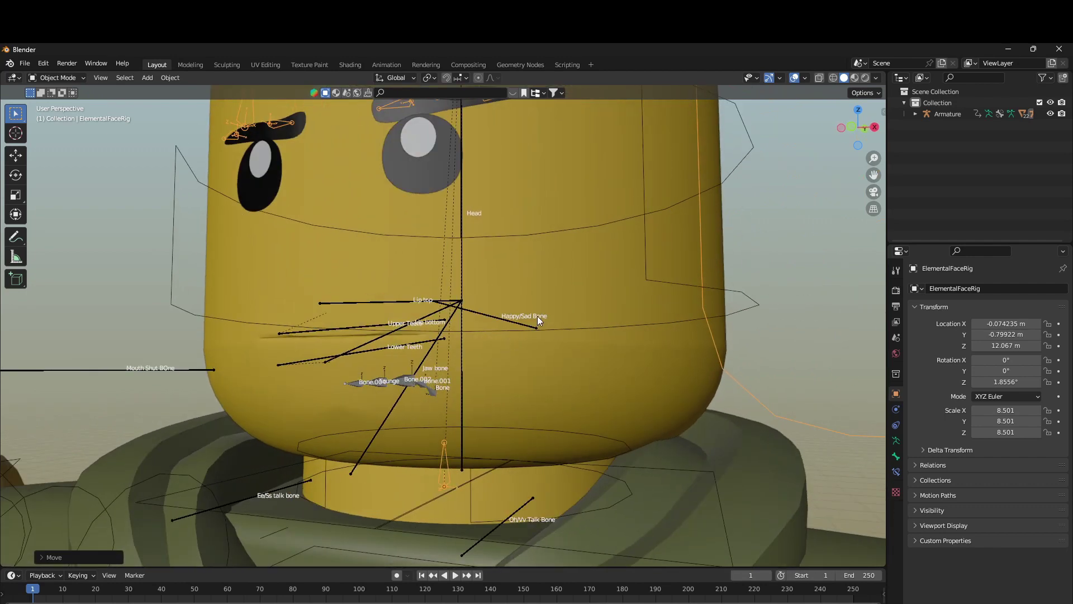
- Hide the viewport overlays to examine the fit of the eyes and mouth on the head, and show them again
scroll(535, 315, "down", 1)
left_click(794, 78)
scroll(551, 263, "down", 3)
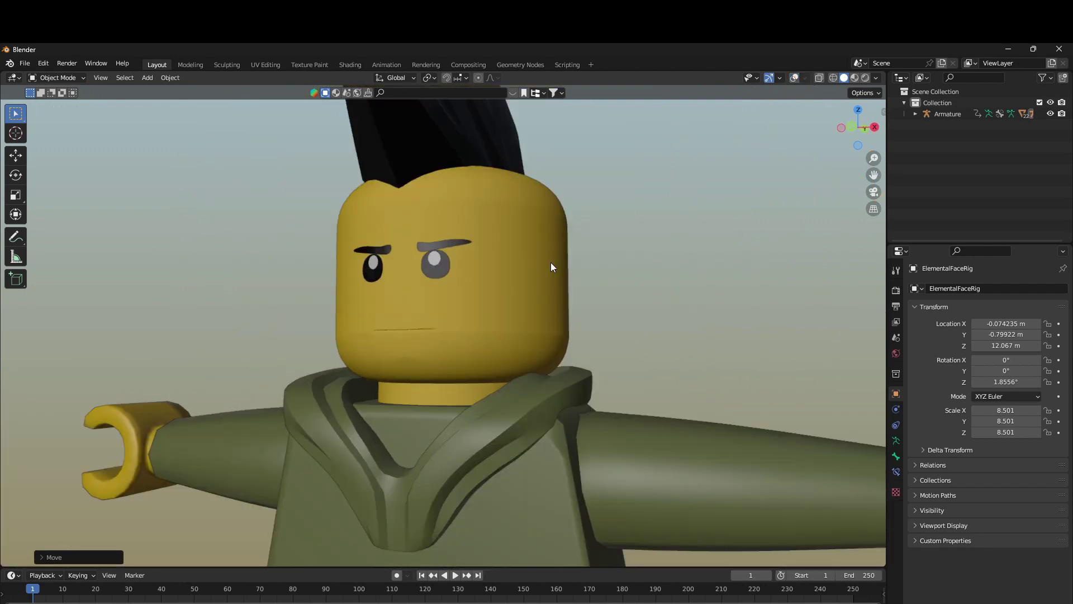
middle_click_drag(551, 262, 550, 315)
scroll(571, 286, "up", 4)
left_click(794, 78)
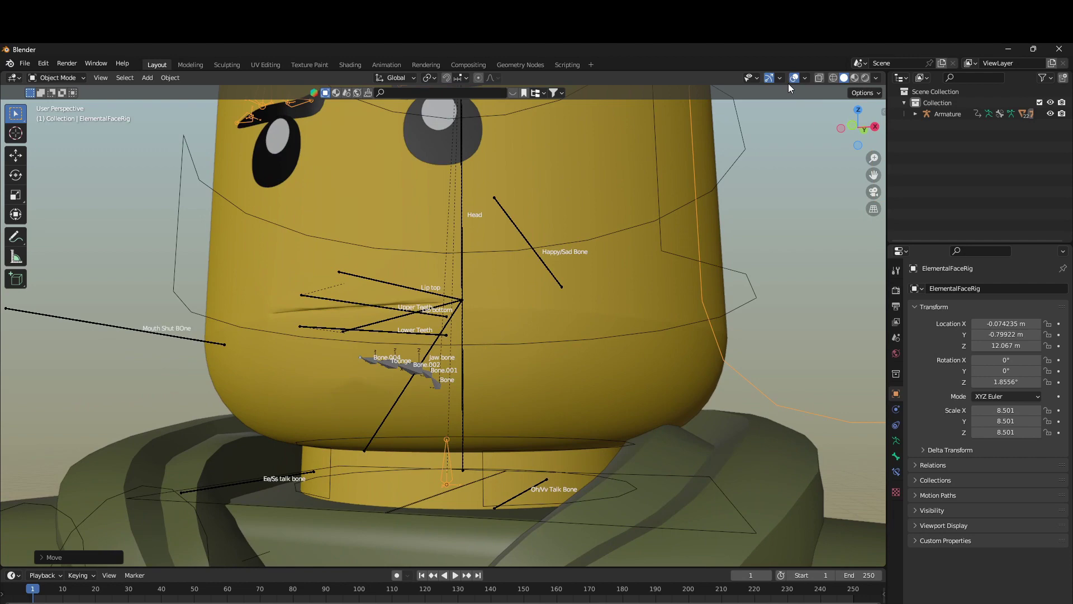
middle_click_drag(434, 374, 517, 316)
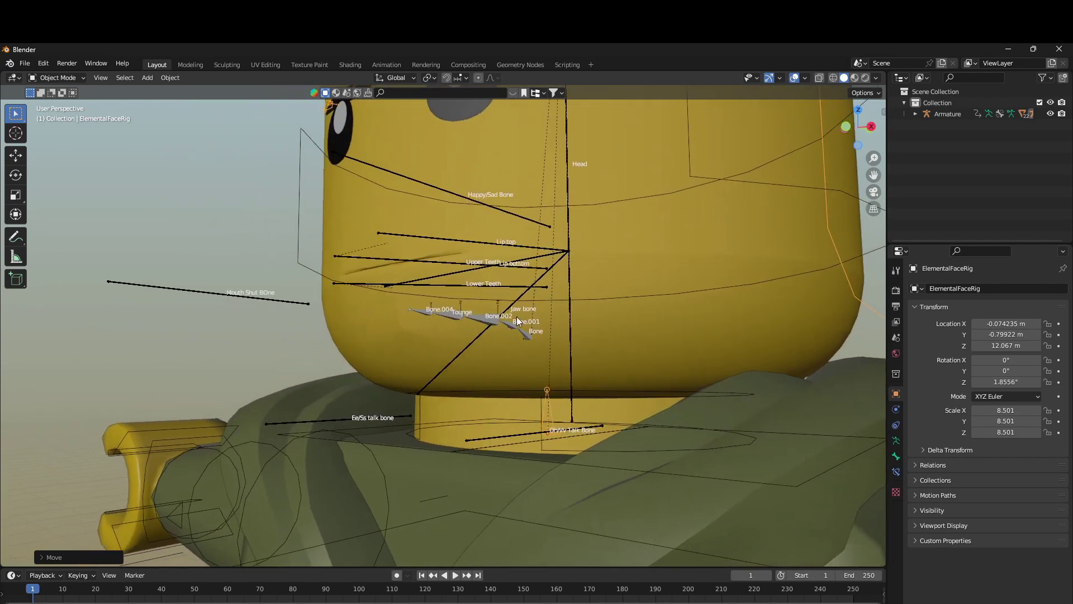
- Put the head armature in Pose Mode and rotate its Jaw bone about the global X axis to open the mouth
left_click(513, 301)
key("ctrl+Tab")
left_click(513, 302)
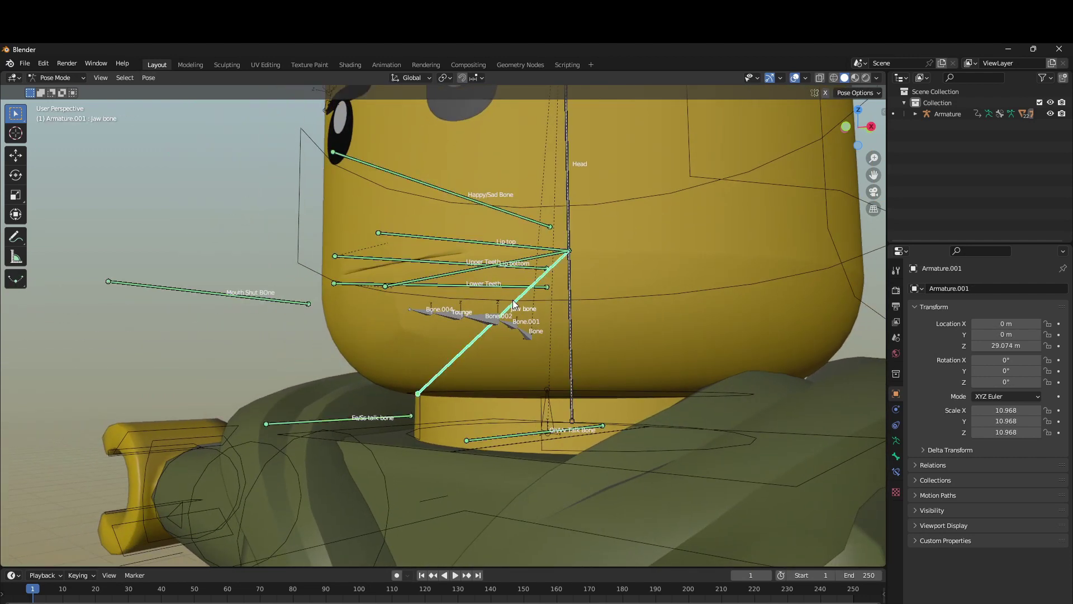
middle_click_drag(515, 300, 480, 306)
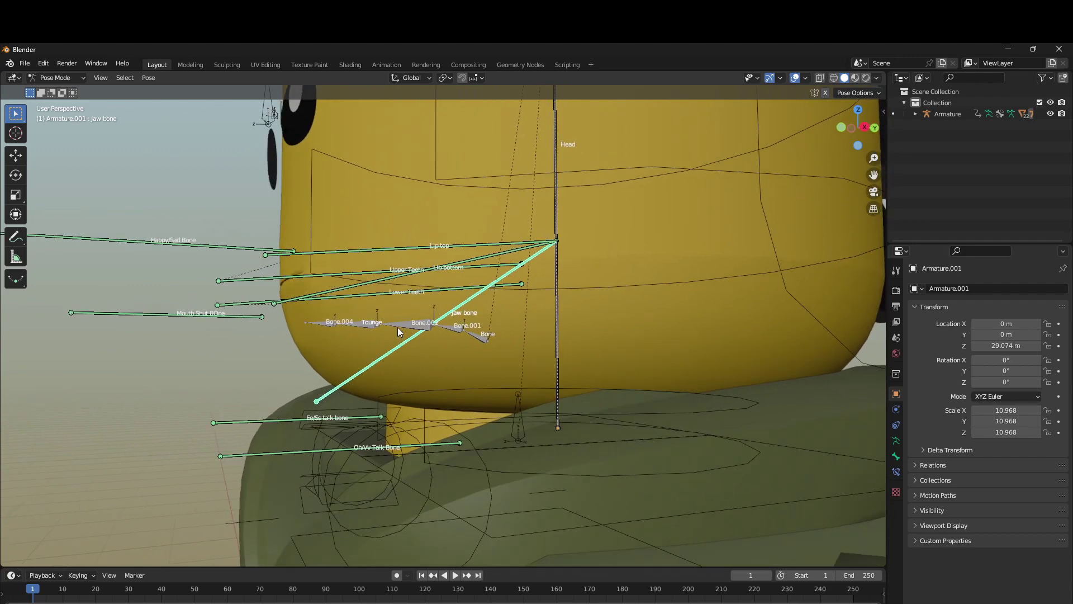
middle_click_drag(397, 327, 417, 333)
middle_click_drag(441, 290, 482, 273)
key("r")
key("x")
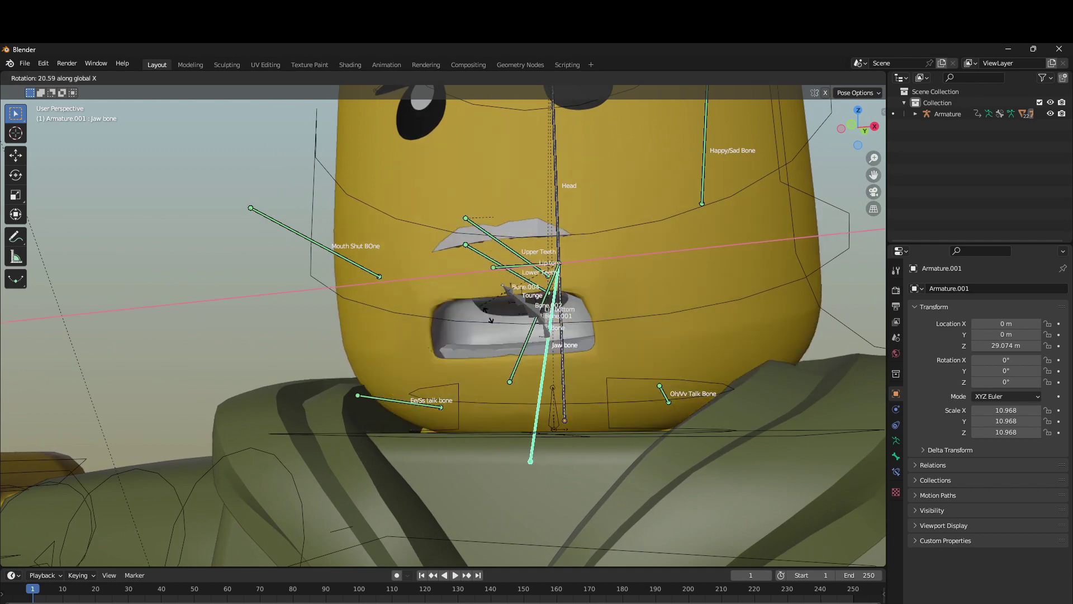
left_click(402, 274)
- Move the Mouth Shut bone upward to raise the upper lip
left_click(366, 271)
key("g")
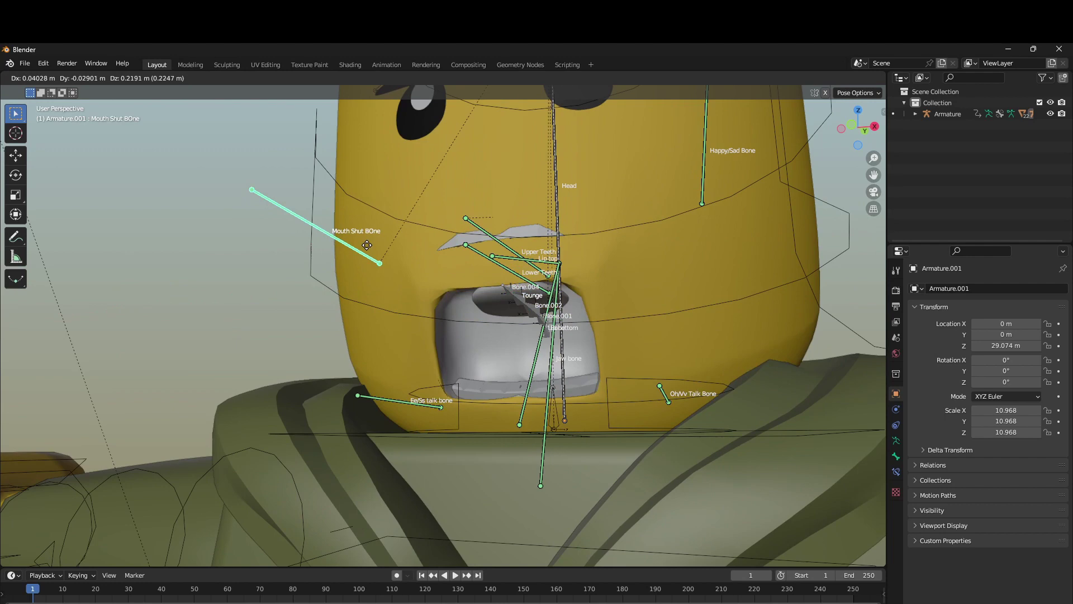
left_click(366, 237)
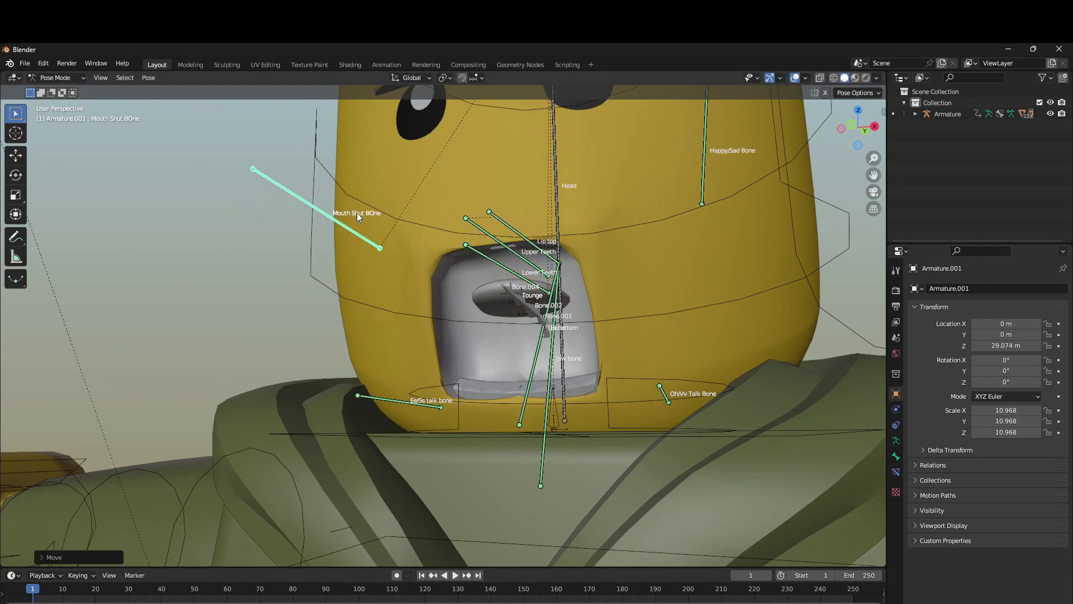
- Rotate the Jaw bone back about the global X axis to close the mouth
middle_click_drag(548, 338, 492, 334)
left_click(489, 343)
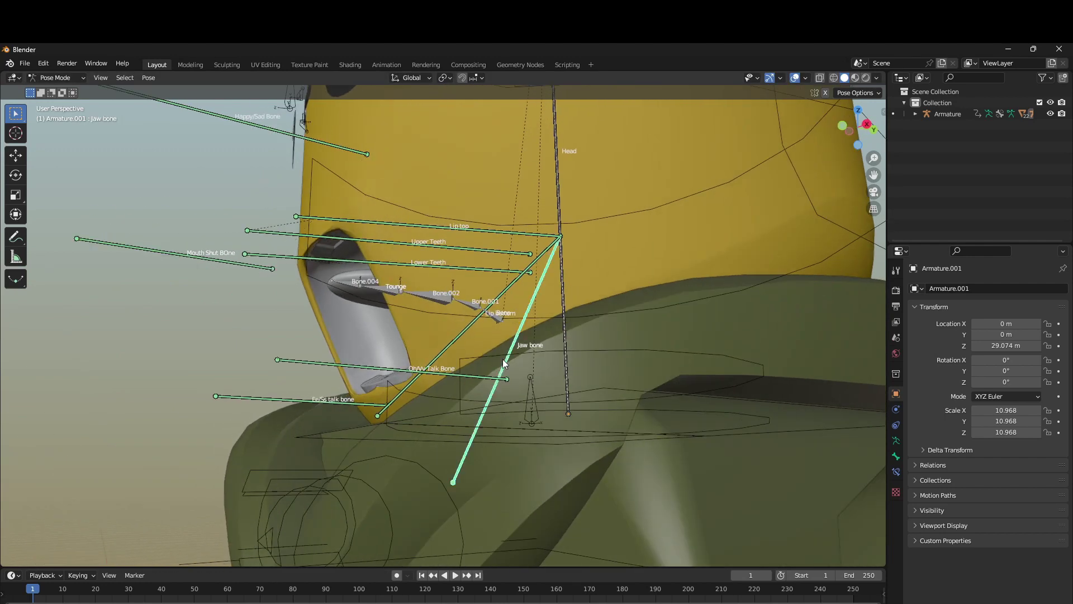
key("r")
key("x")
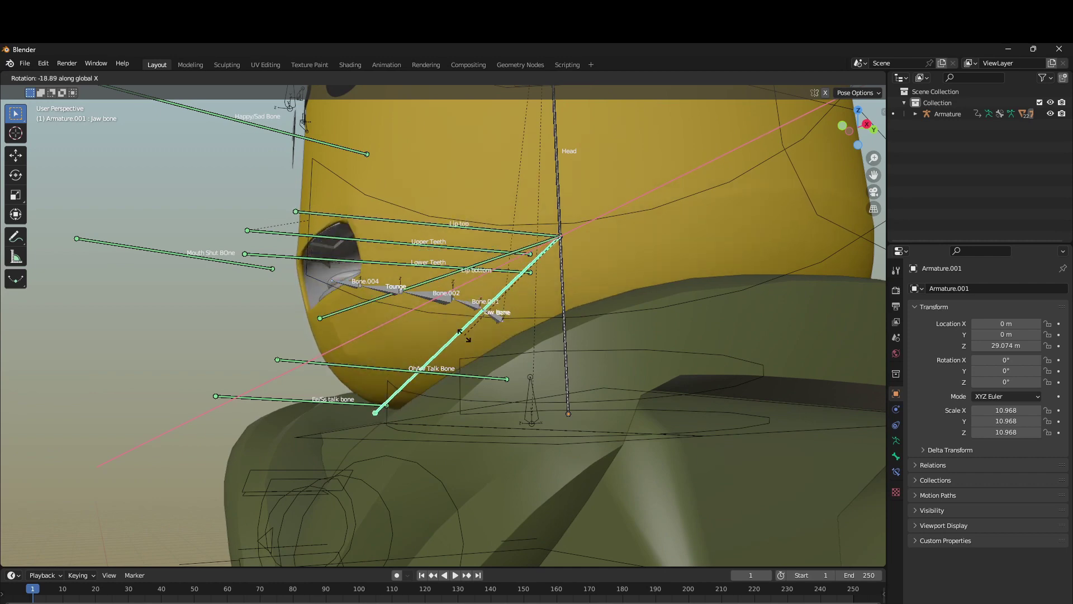
left_click(450, 305)
middle_click_drag(451, 306, 488, 309)
left_click(424, 287)
key("r")
right_click(512, 327)
- Rotate the Jaw bone slightly about the global X axis to part the lips
left_click(516, 331)
key("r")
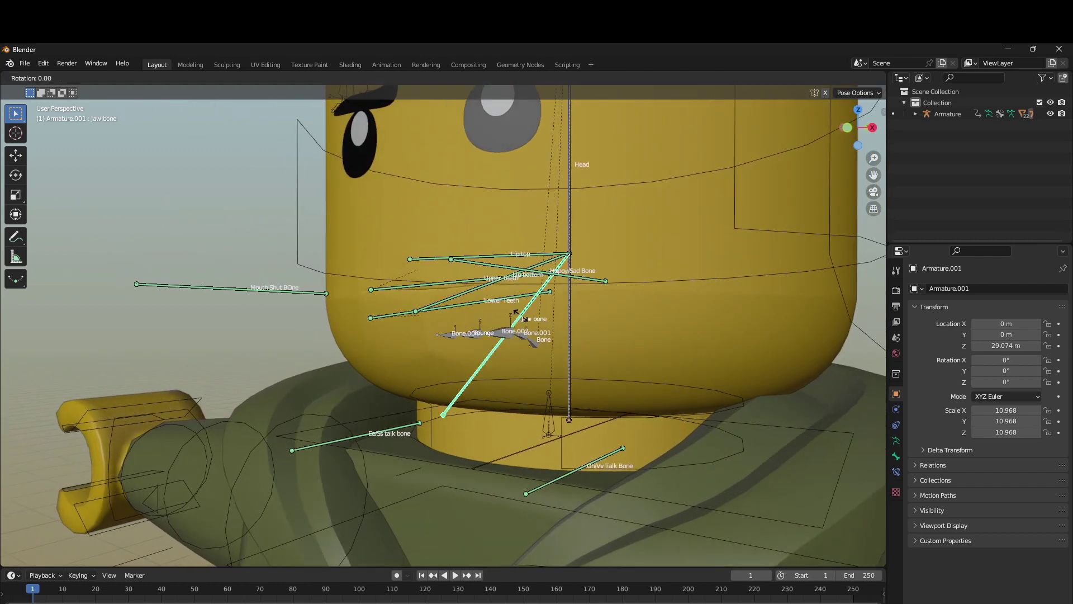
key("x")
left_click(525, 326)
- Adjust the Lip bottom bone by moving it and rotating it about the global X axis
left_click(473, 311)
key("g")
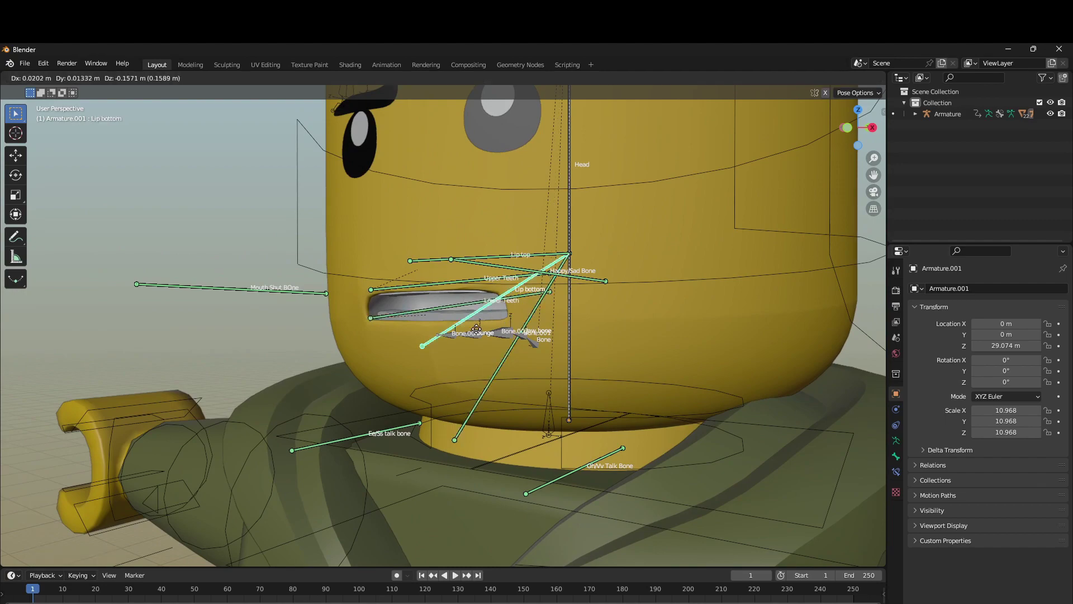
left_click(521, 402)
scroll(465, 373, "up", 8)
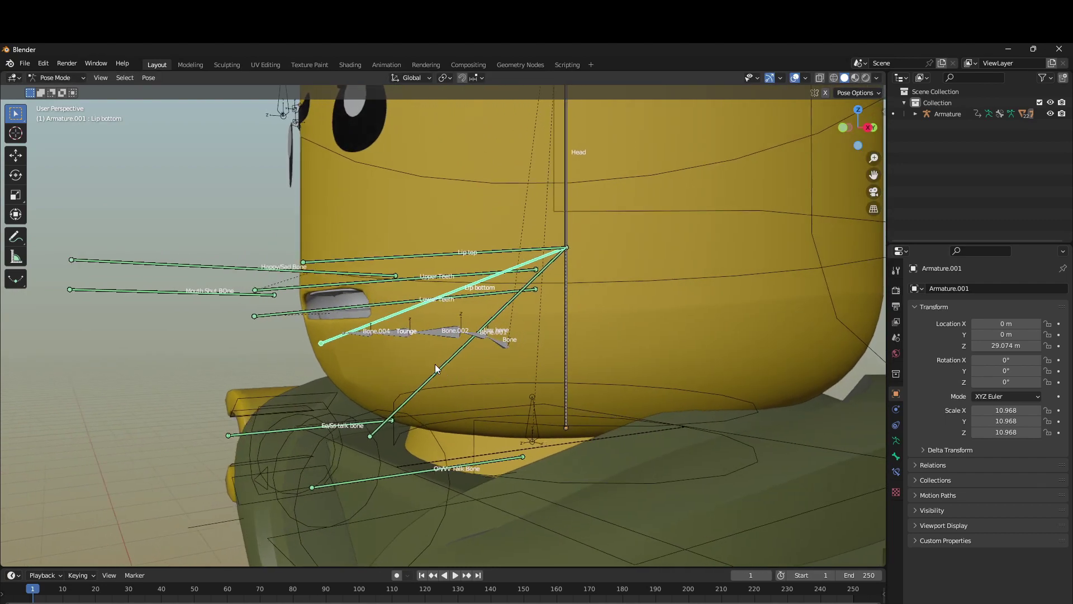
scroll(433, 274, "down", 8)
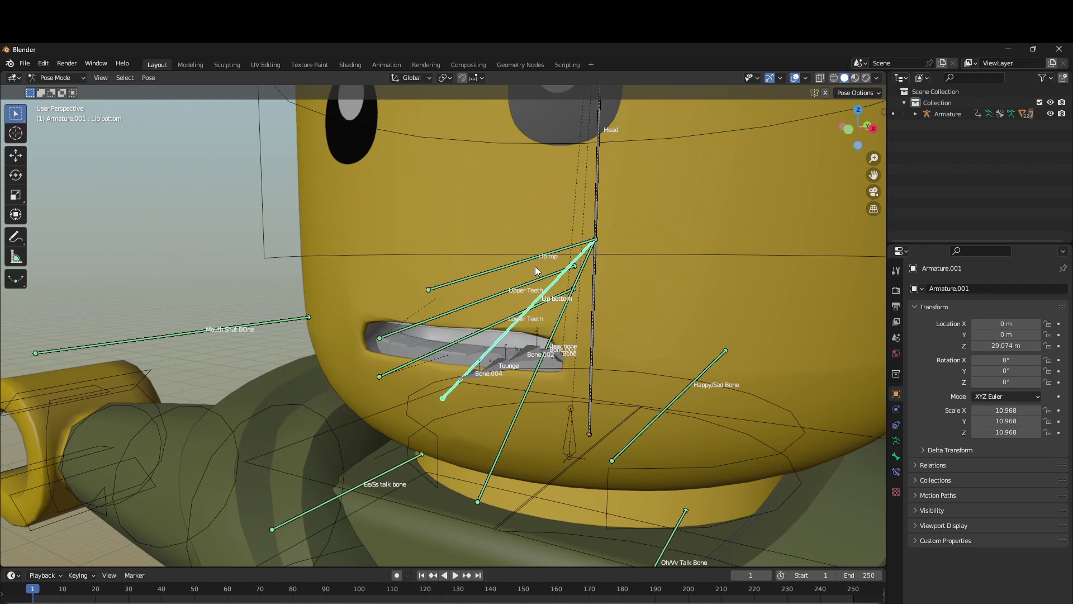
key("r")
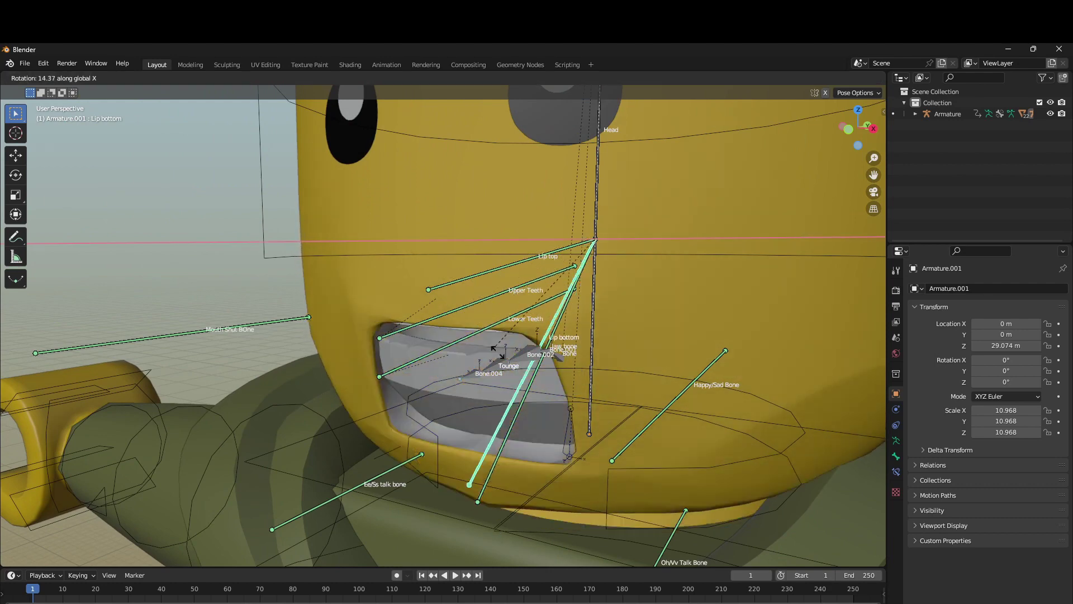
left_click(501, 368)
- Try moving the Lower Teeth bone to reposition the lower teeth
middle_click_drag(501, 368, 441, 316)
left_click(429, 309)
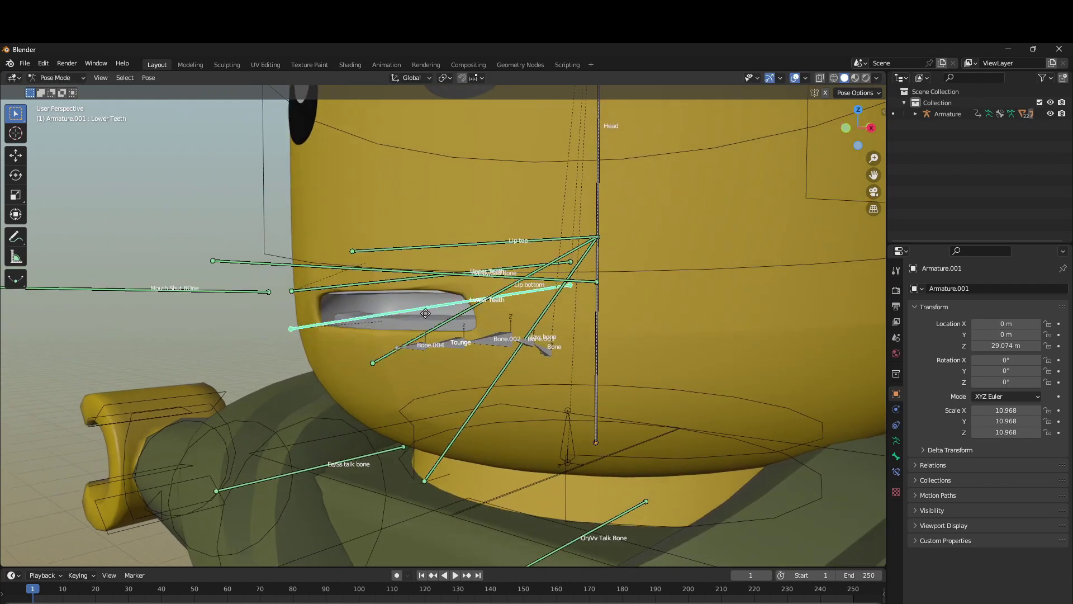
key("g")
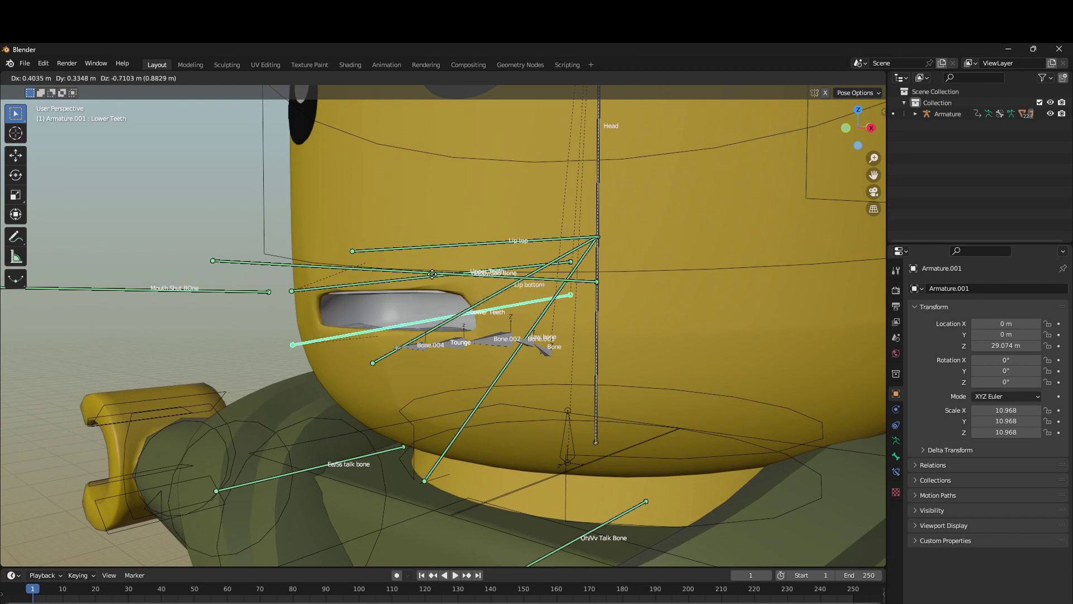
right_click(412, 354)
middle_click_drag(412, 355, 439, 356)
scroll(504, 317, "up", 2)
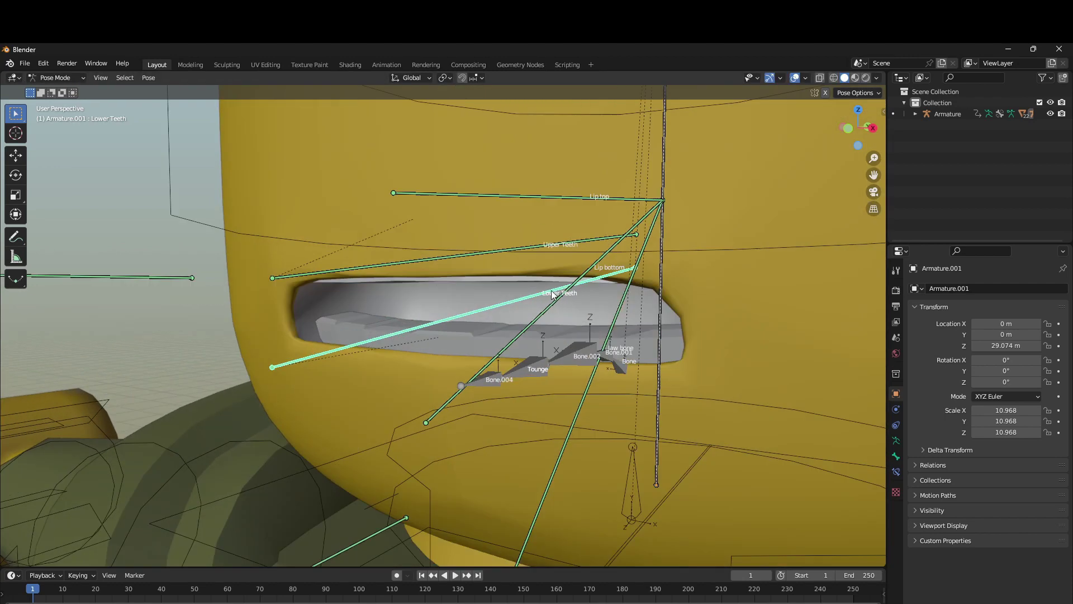
- Move the Upper Teeth bone to reposition the upper teeth in the mouth opening
middle_click_drag(504, 317, 450, 299)
left_click(491, 279)
key("g")
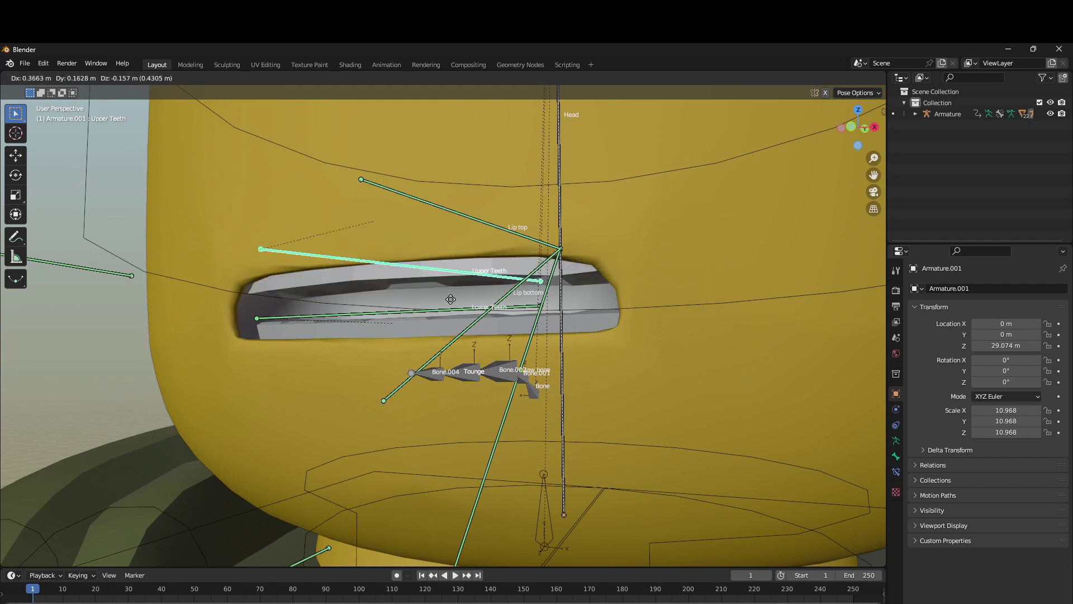
left_click(450, 289)
- Try rotating the Lip top bone about the global X axis
left_click(498, 230)
key("r")
key("x")
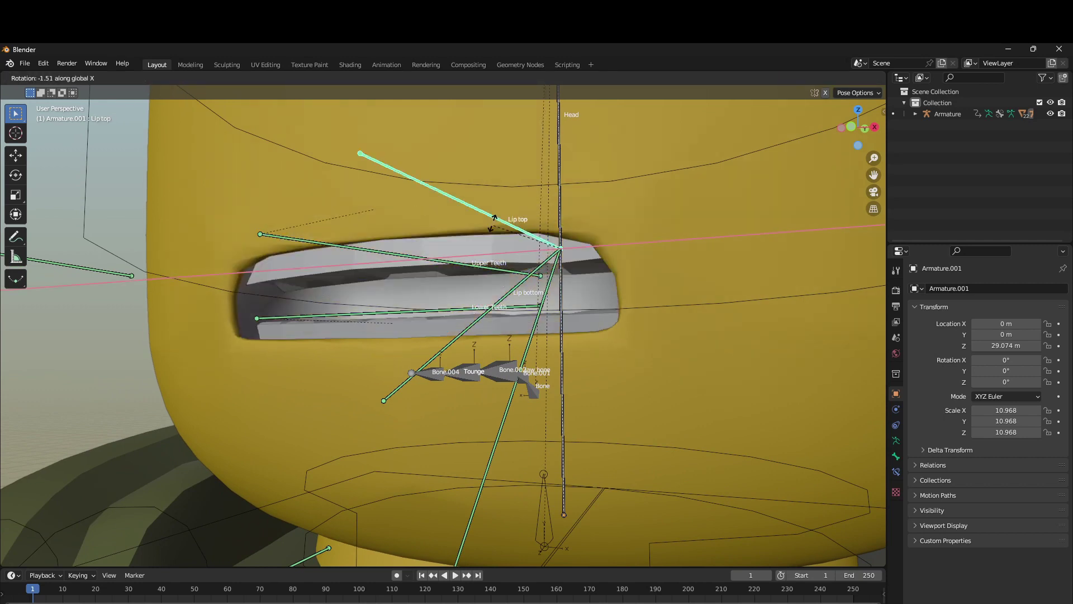
right_click(484, 225)
- Rotate the Jaw bone about the global X axis to open the mouth wide around the tongue
scroll(566, 247, "down", 3)
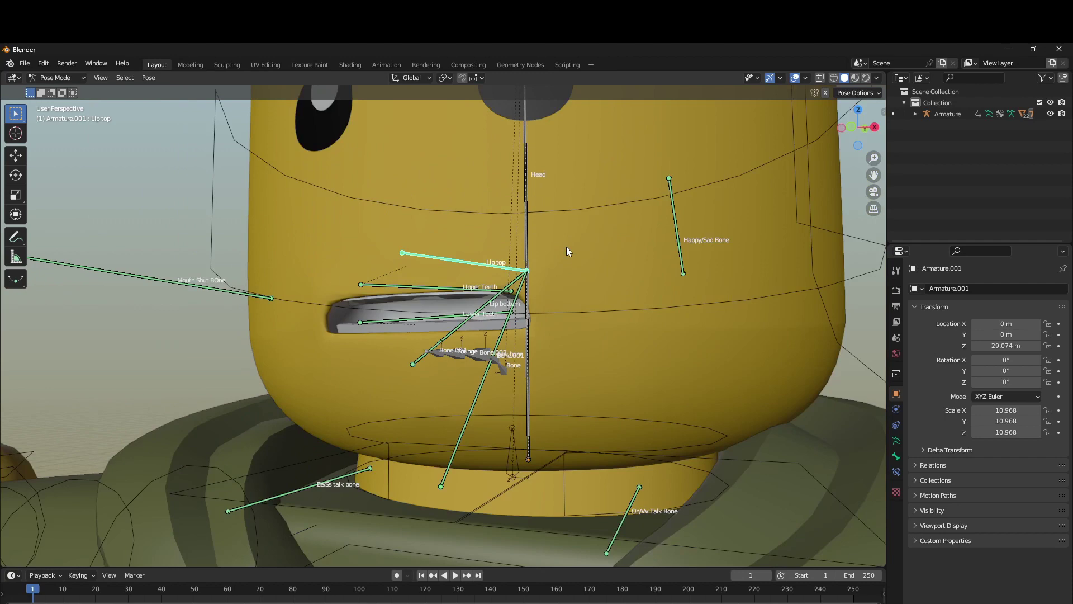
middle_click_drag(598, 293, 569, 298)
scroll(439, 327, "up", 3)
scroll(451, 324, "down", 1)
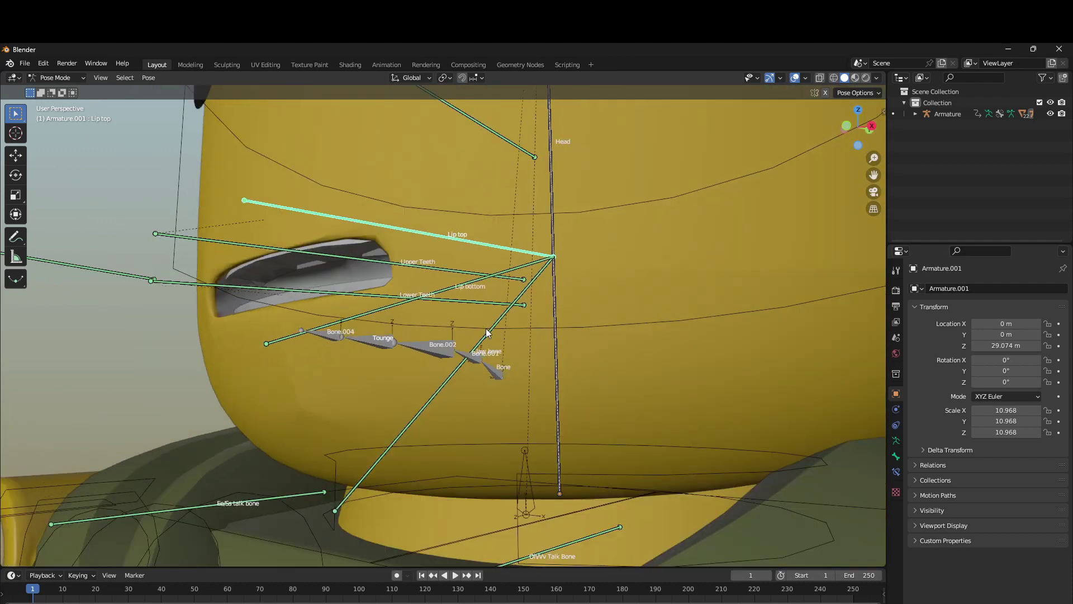
left_click(485, 328)
key("r")
key("x")
left_click(504, 360)
- Switch to the tongue armature Armature.002 in Pose Mode and try rotating its base bone about the X axis
key("ctrl+Tab")
left_click(491, 361)
left_click(490, 366)
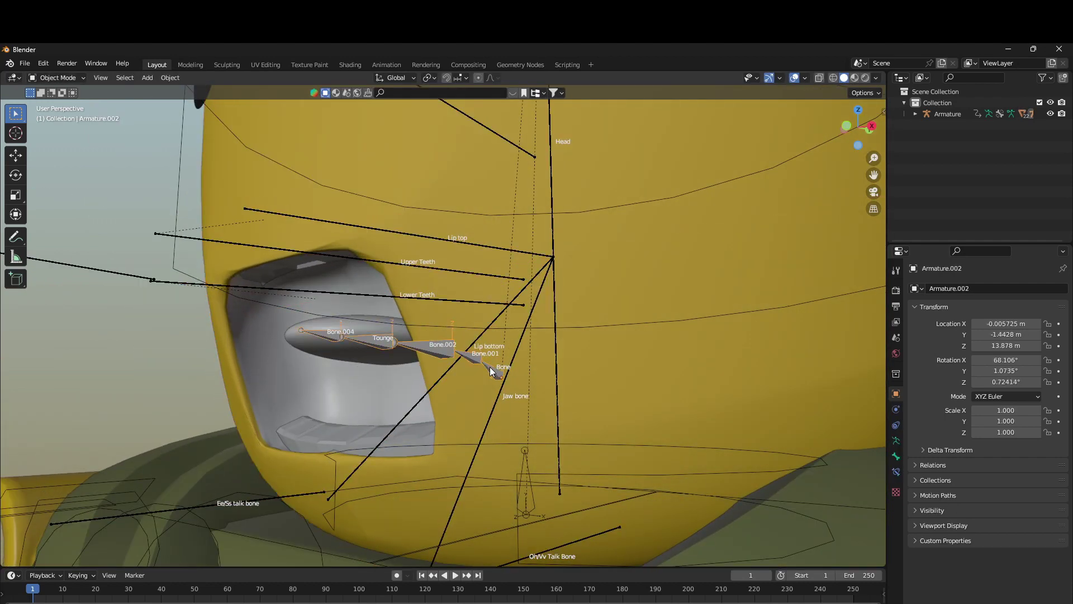
key("ctrl+Tab")
left_click(491, 368)
key("r")
key("x")
left_click(467, 378)
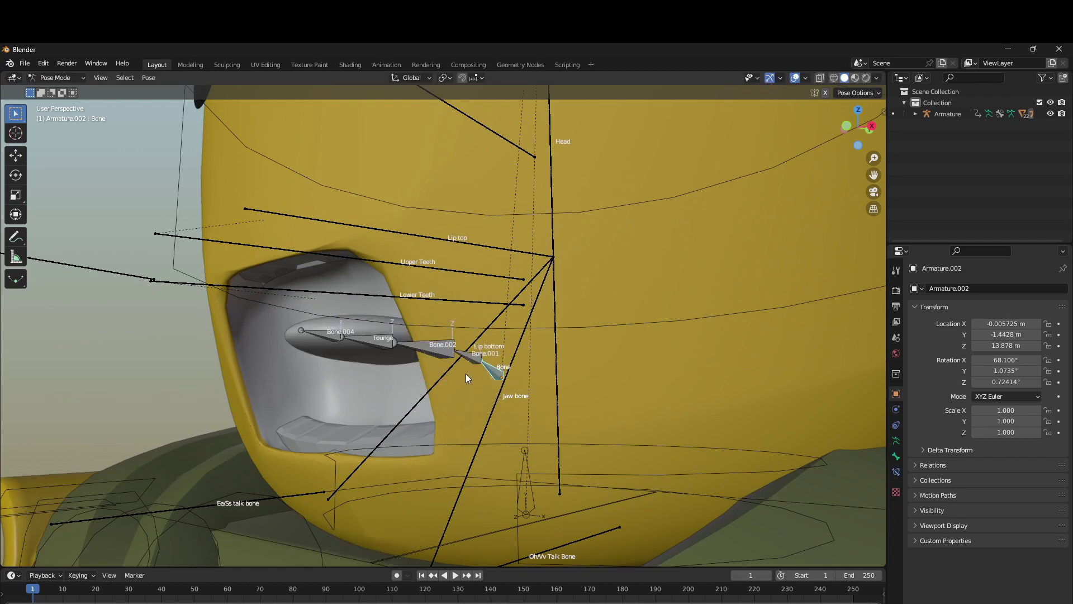
- Try rotating the tongue's Bone.001 about the X axis
left_click(480, 362)
key("r")
key("x")
middle_click_drag(515, 357, 685, 207)
left_click(562, 368)
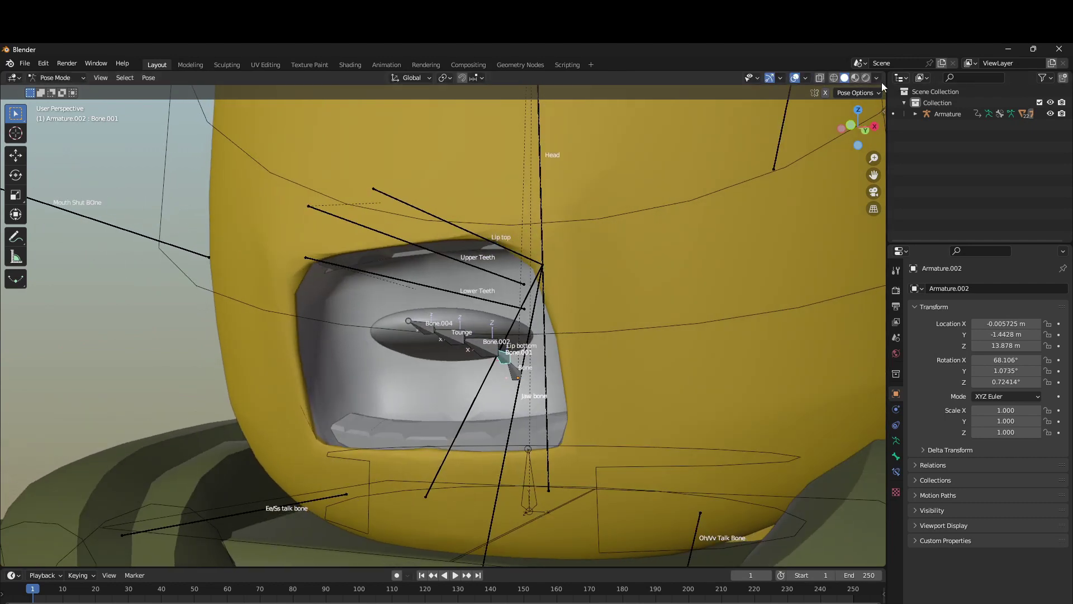
- Switch the viewport shading to Material Preview to show the whole character with its materials
left_click(855, 77)
scroll(691, 257, "down", 10)
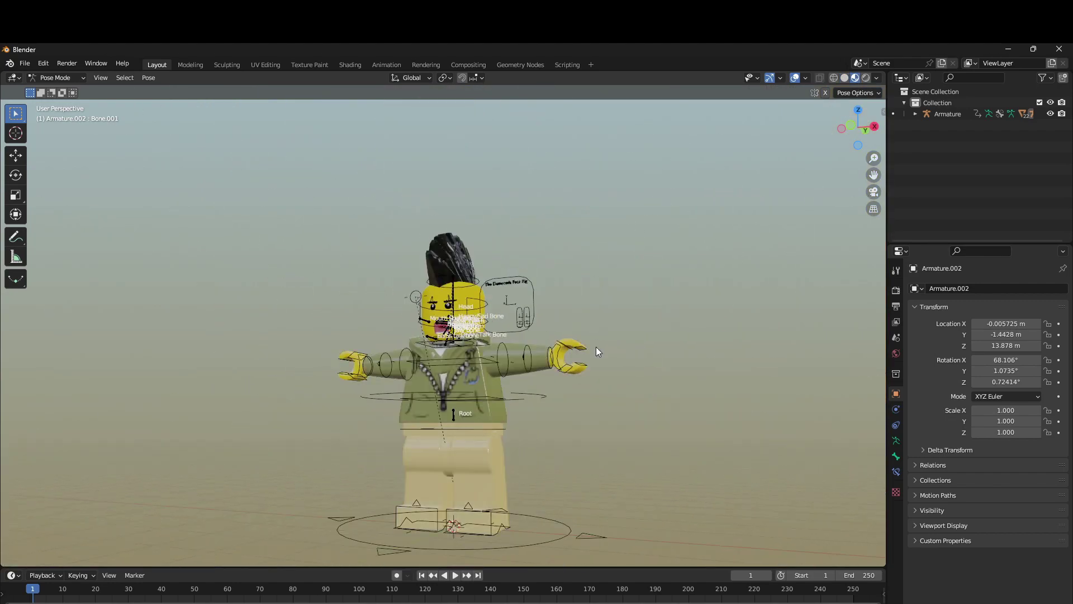
- Switch to the mouth armature Armature.001 in Pose Mode and rotate its Jaw bone about the global X axis
scroll(437, 259, "up", 5)
scroll(437, 259, "up", 6)
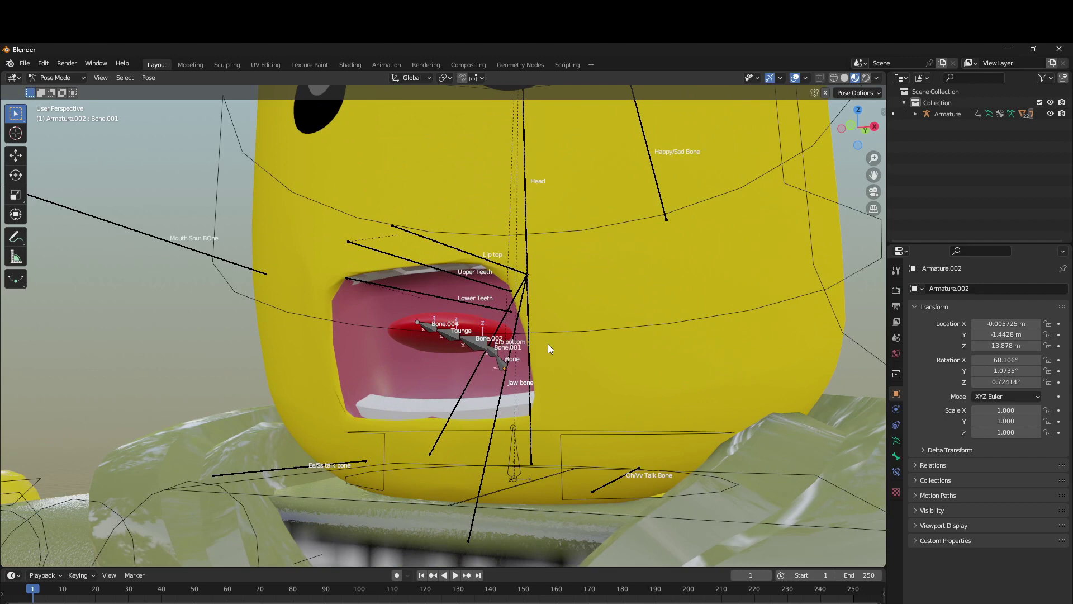
scroll(531, 401, "down", 1)
middle_click_drag(546, 394, 503, 372)
scroll(503, 372, "up", 1)
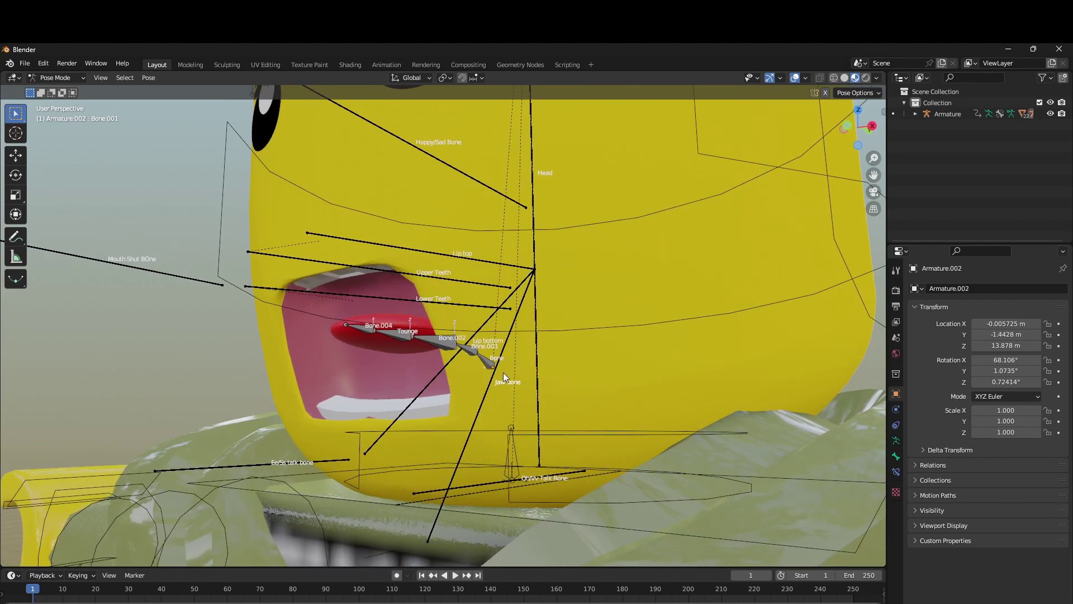
key("ctrl+Tab")
left_click(493, 380)
key("ctrl+Tab")
key("r")
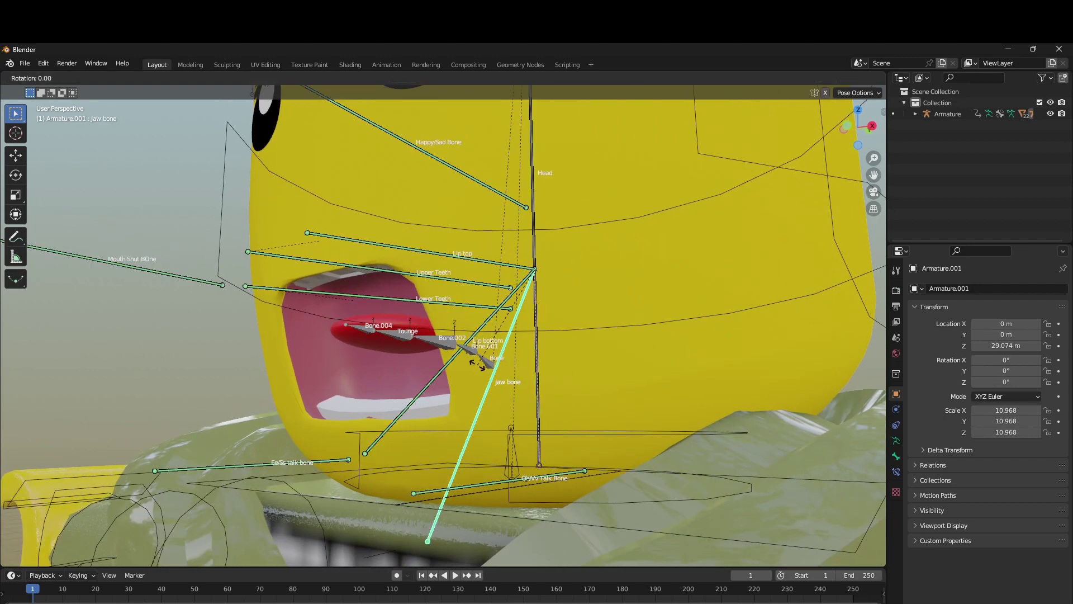
key("x")
left_click(460, 360)
- Darken the base colour of the lego Head's Mouth_Inside material from pink to near black in Object Mode
middle_click_drag(408, 367, 619, 364)
scroll(466, 373, "up", 3)
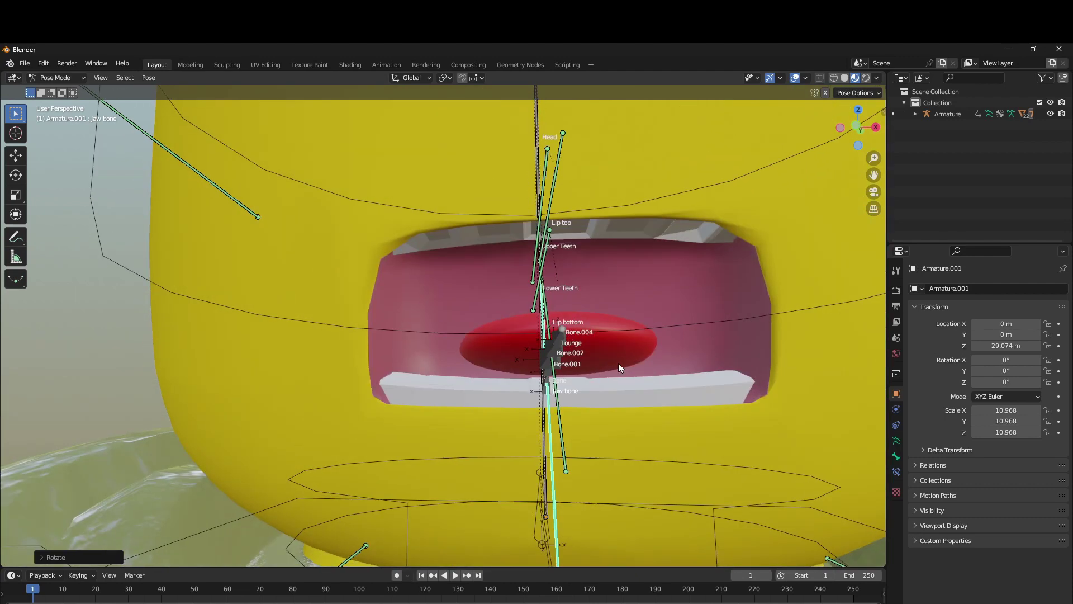
key("ctrl+Tab")
left_click(693, 275)
left_click(896, 487)
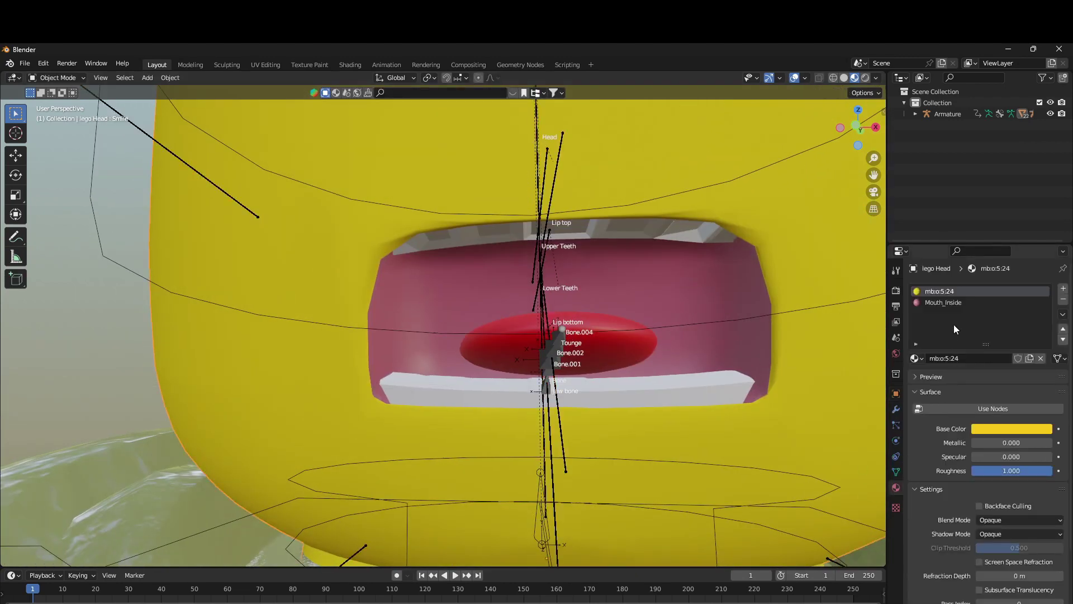
left_click(953, 303)
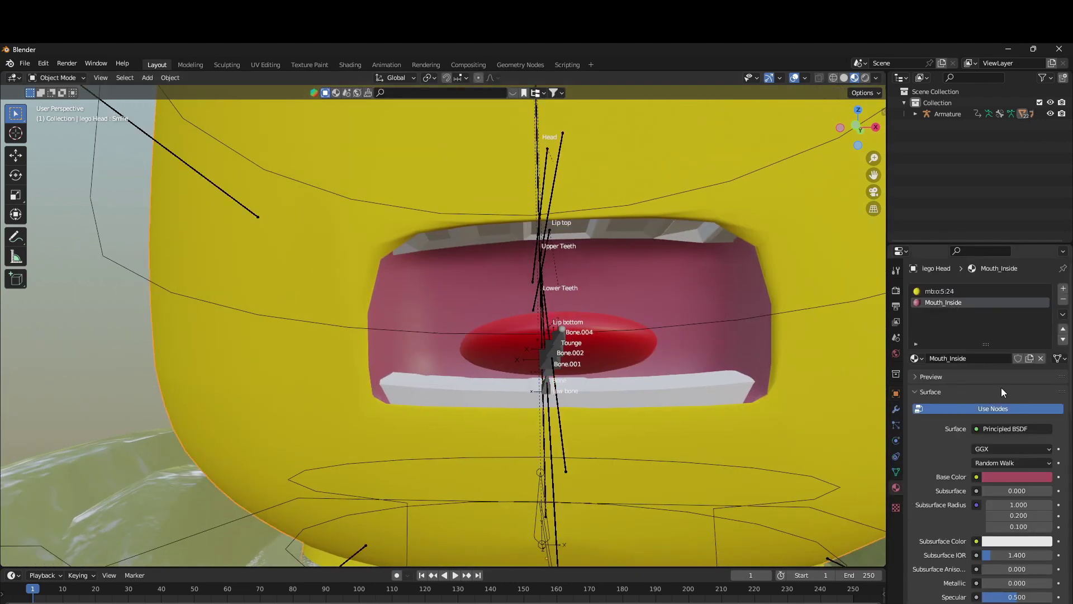
left_click(1016, 477)
left_click_drag(1044, 374, 1043, 420)
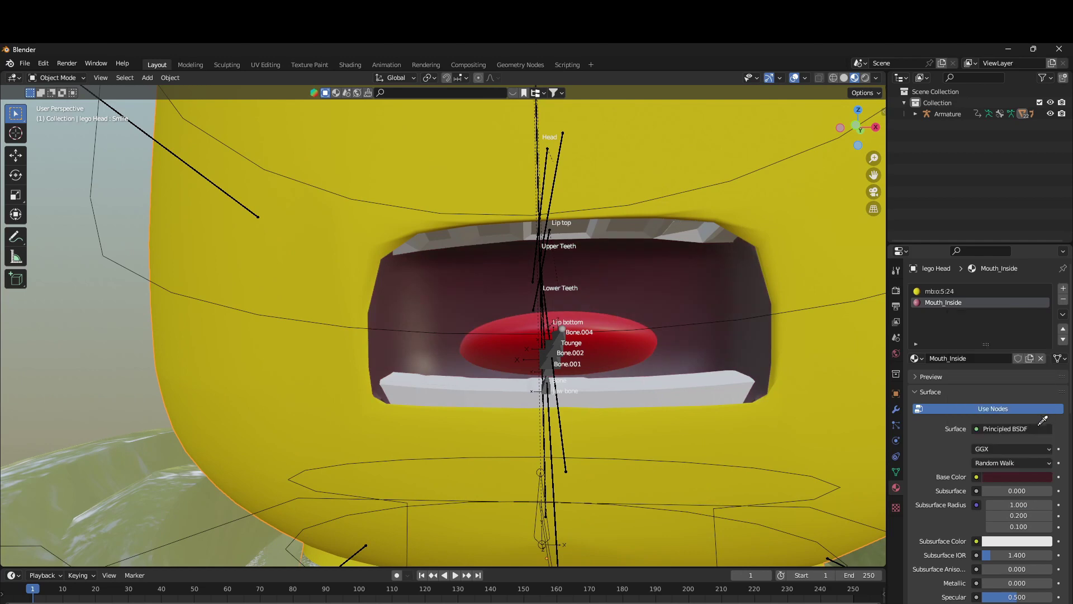
left_click(1027, 477)
left_click_drag(1041, 371, 1043, 409)
- Return to posing Armature.001 and rotate the Jaw bone about the global X axis to bring the mouth to a narrow opening
scroll(716, 367, "down", 7)
scroll(525, 333, "up", 1)
middle_click_drag(524, 333, 480, 372)
left_click(478, 372)
key("ctrl+Tab")
key("r")
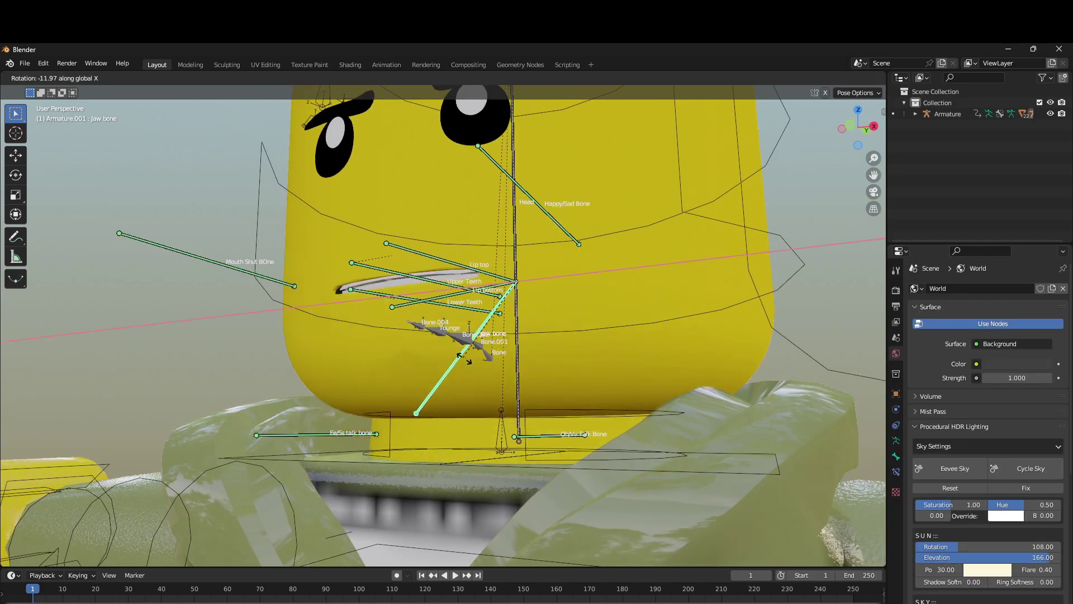
left_click(467, 360)
scroll(420, 254, "up", 4)
middle_click_drag(404, 203, 430, 220)
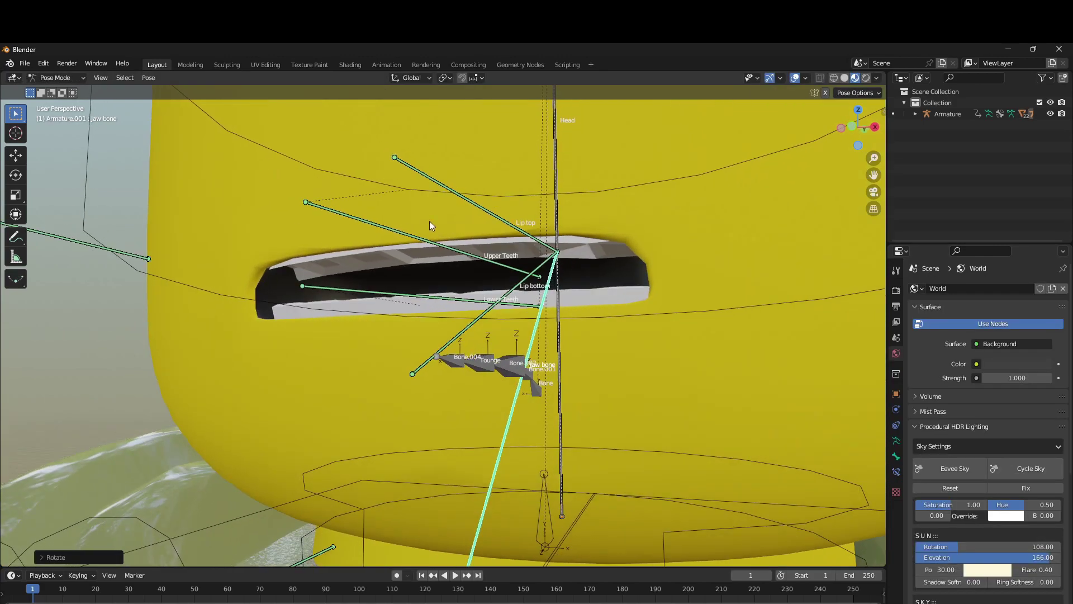
- Check the teeth inside the mouth and rotate the Jaw bone about the global X axis until only a thin slit remains
key("ctrl+Tab")
scroll(479, 254, "up", 3)
middle_click_drag(482, 254, 529, 175)
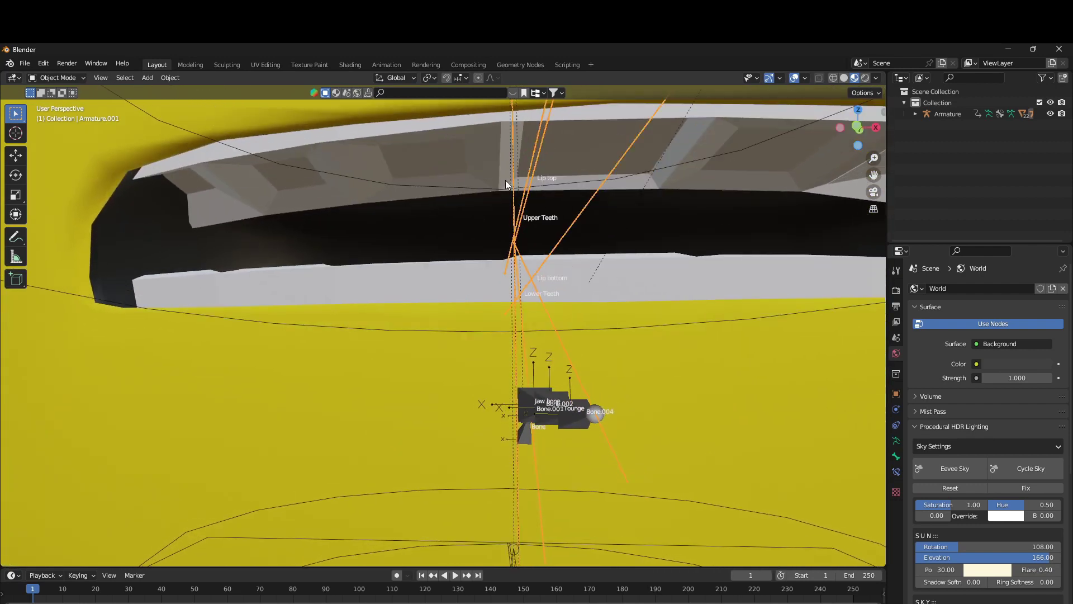
scroll(613, 175, "down", 5)
middle_click_drag(613, 176, 556, 219)
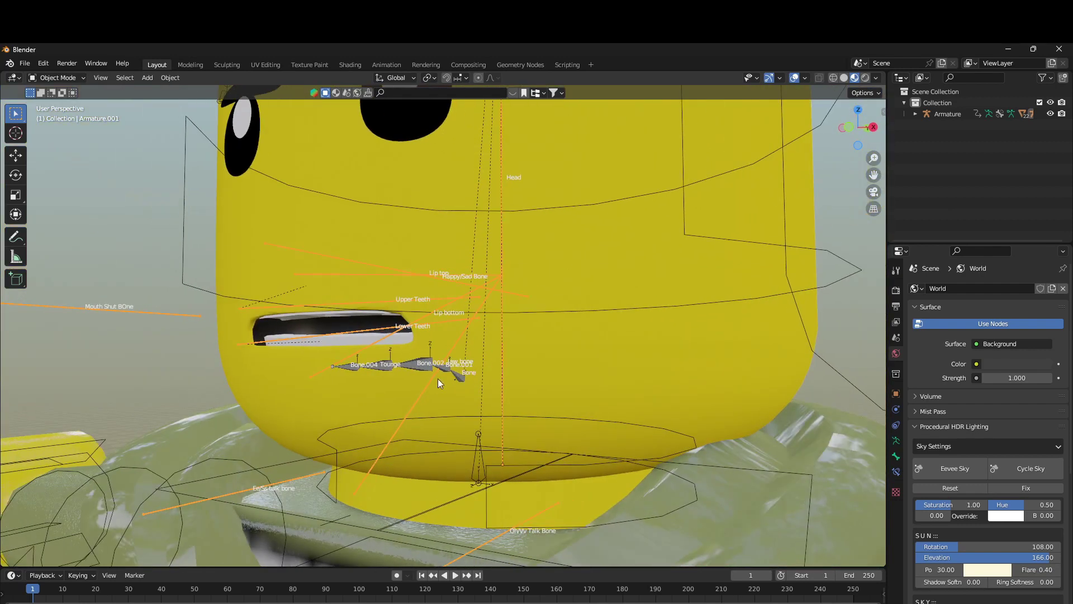
key("ctrl+Tab")
key("r")
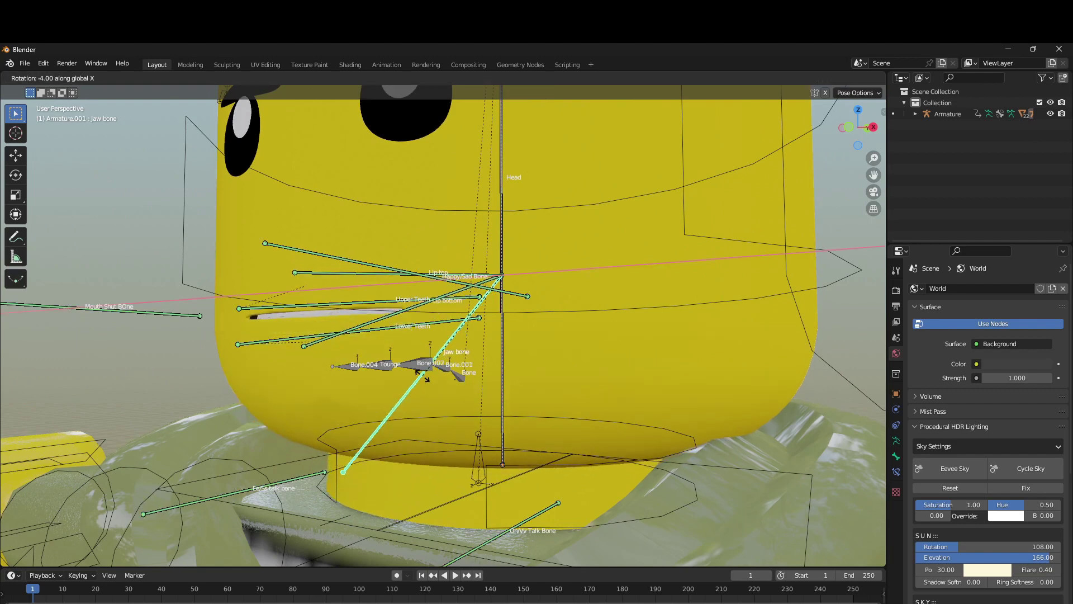
left_click(437, 338)
middle_click_drag(437, 338, 562, 291)
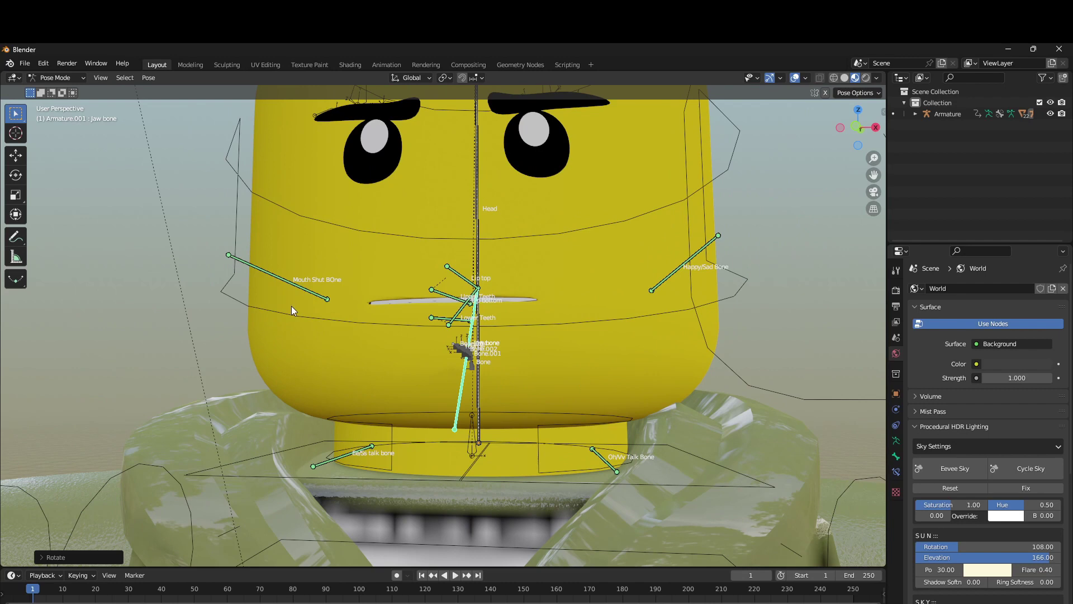
scroll(356, 293, "down", 3)
scroll(240, 282, "up", 5)
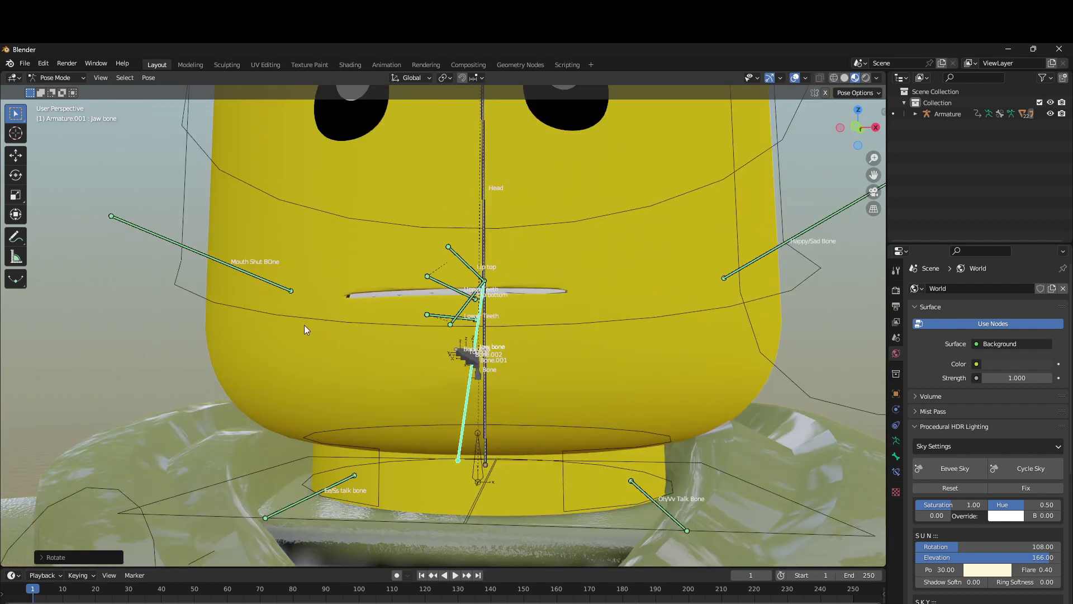
scroll(391, 343, "down", 5)
scroll(431, 344, "up", 5)
key("g")
key("x")
right_click(416, 349)
- Move the Mouth Shut Bone down beside the chin to press the lips fully together
left_click(265, 279)
key("g")
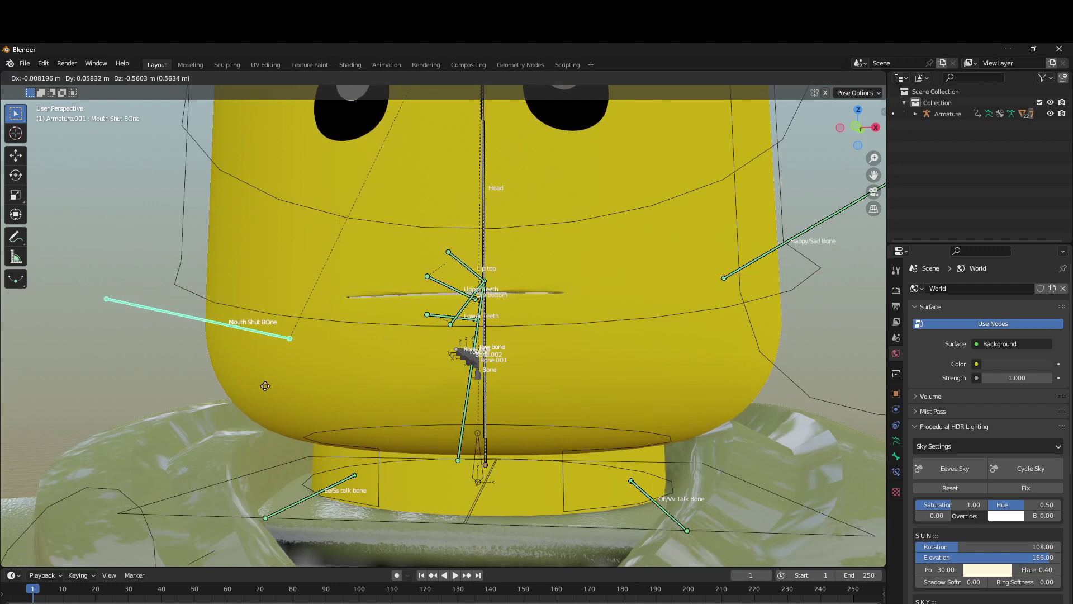
left_click(265, 472)
middle_click_drag(493, 412, 293, 407)
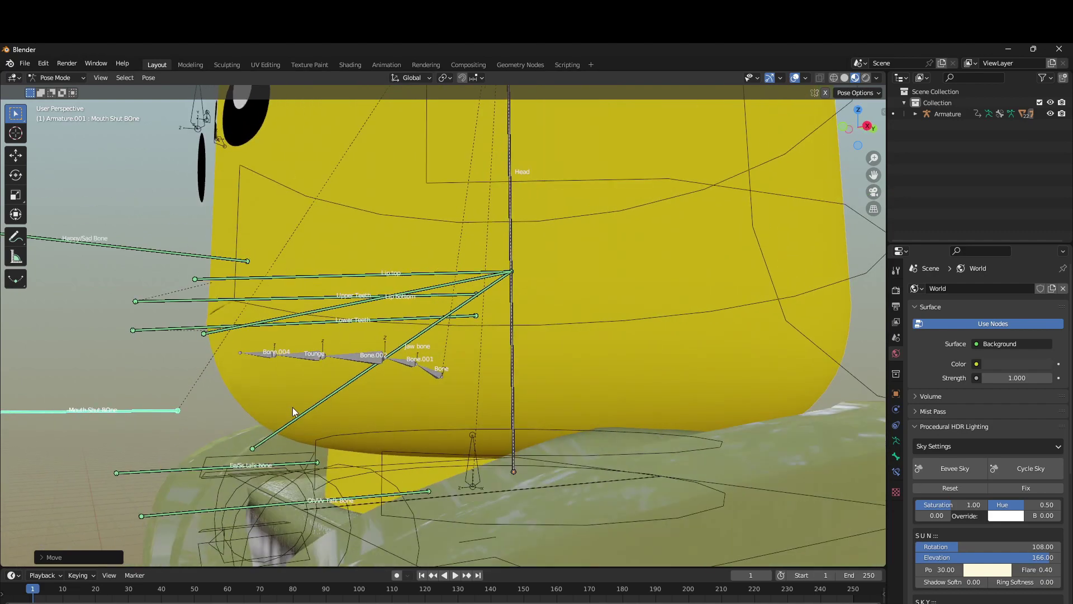
key("g")
left_click(133, 465)
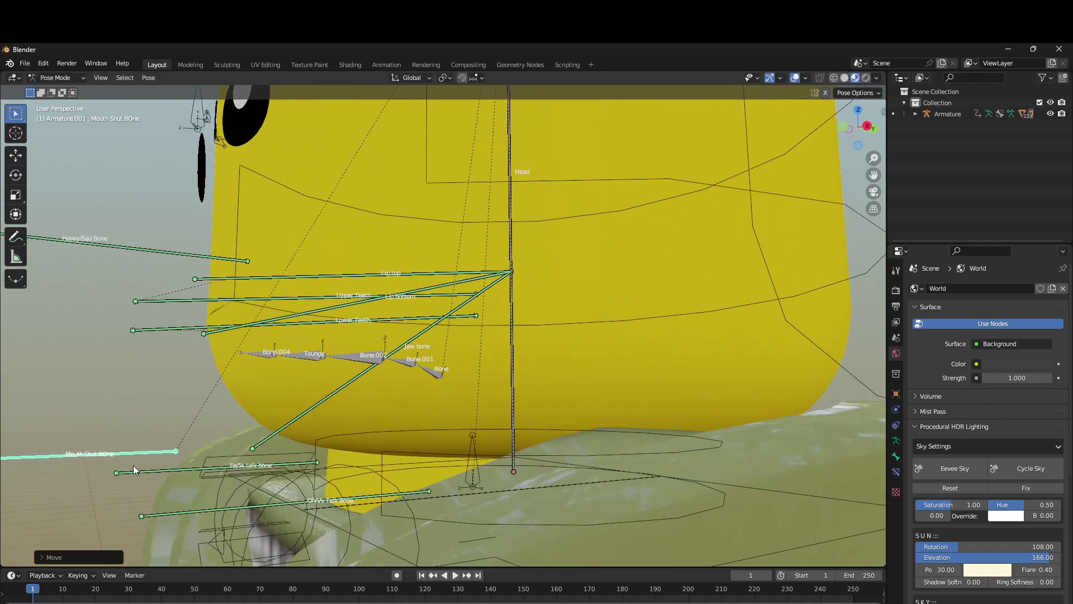
- Try rotating the Jaw bone about the global X axis with the Mouth Shut Bone lowered
left_click(286, 427)
key("r")
key("x")
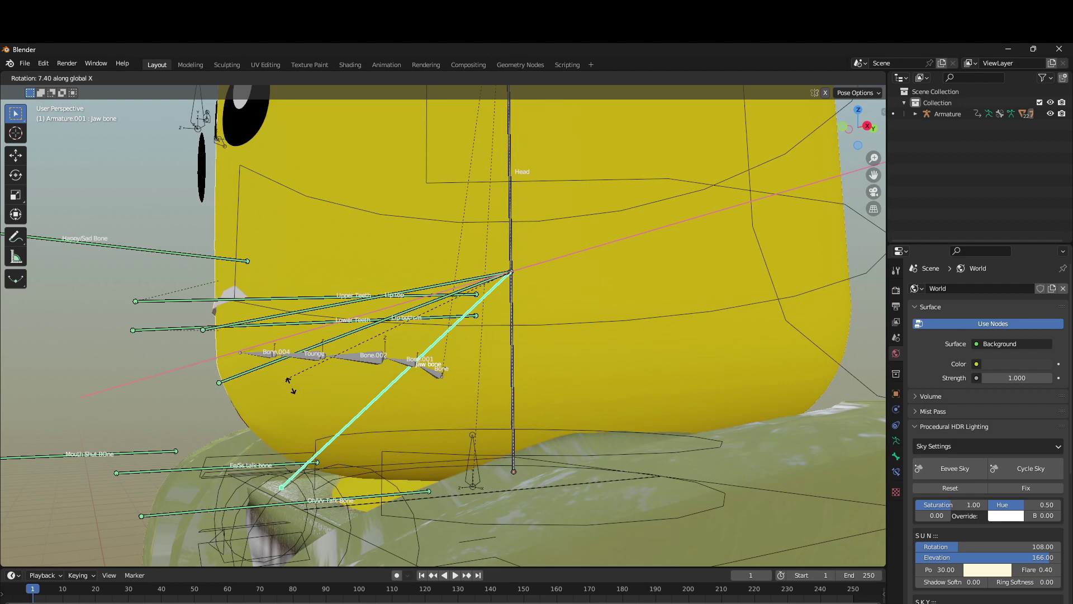
left_click(273, 374)
- Try moving the Lip top and Lower Teeth bones
left_click(239, 277)
key("g")
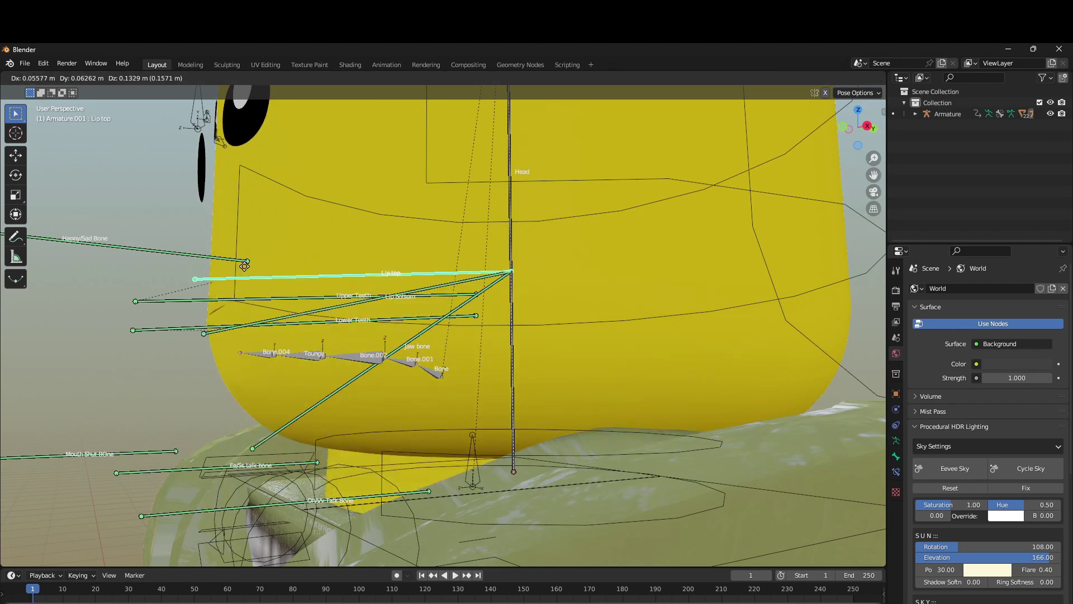
right_click(267, 252)
left_click(237, 259)
key("g")
right_click(234, 258)
left_click(197, 324)
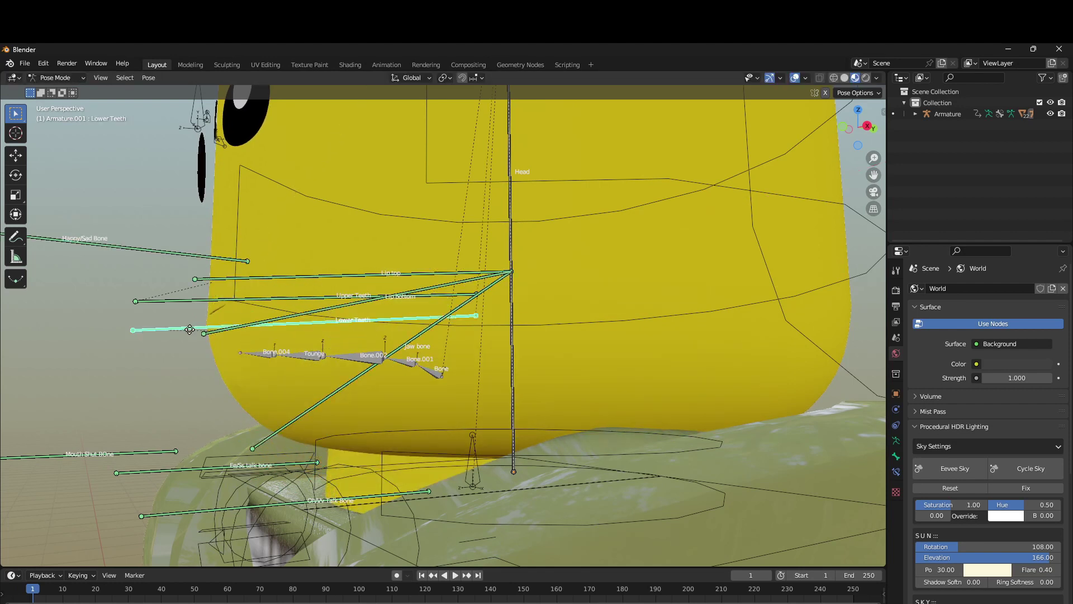
key("g")
right_click(208, 342)
- Hide the viewport overlays and try rotating the Jaw bone about the global X axis on the clean face
left_click(316, 417)
middle_click_drag(317, 417, 467, 398)
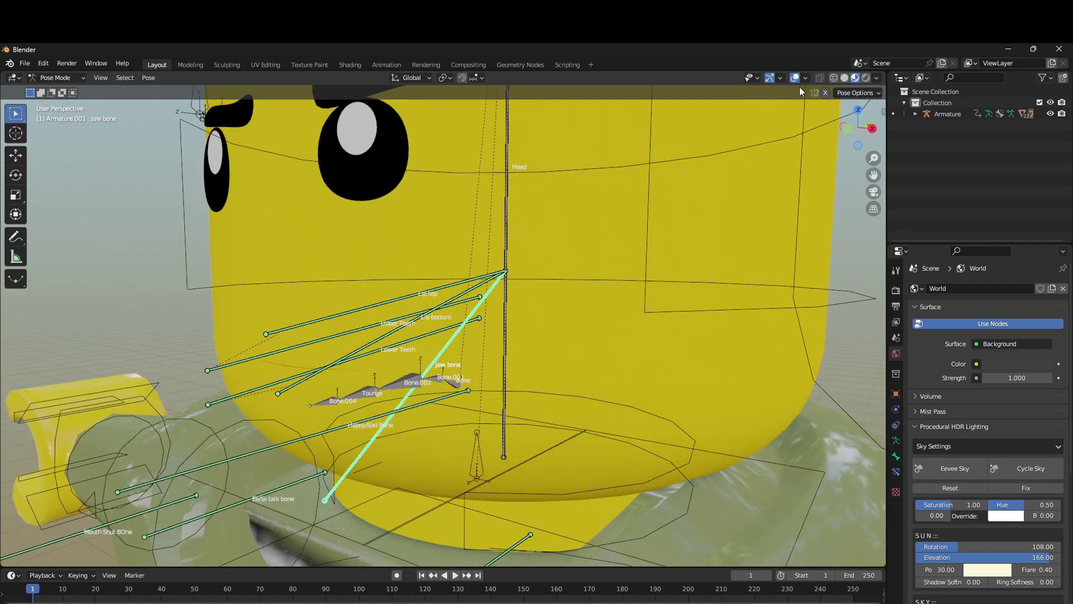
key("alt+shift+z")
scroll(491, 216, "down", 3)
key("r")
key("x")
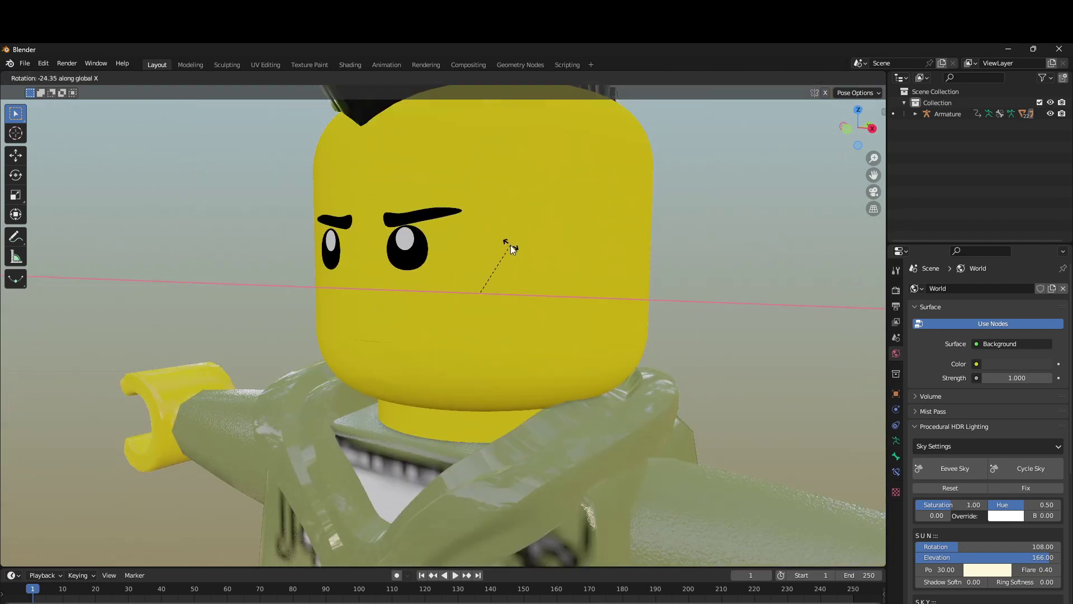
right_click(511, 246)
mouse_move(562, 268)
middle_mouse_down()
mouse_move(539, 252)
mouse_move(530, 271)
mouse_move(553, 274)
middle_mouse_up()
key("r")
key("x")
right_click(583, 237)
scroll(489, 263, "up", 2)
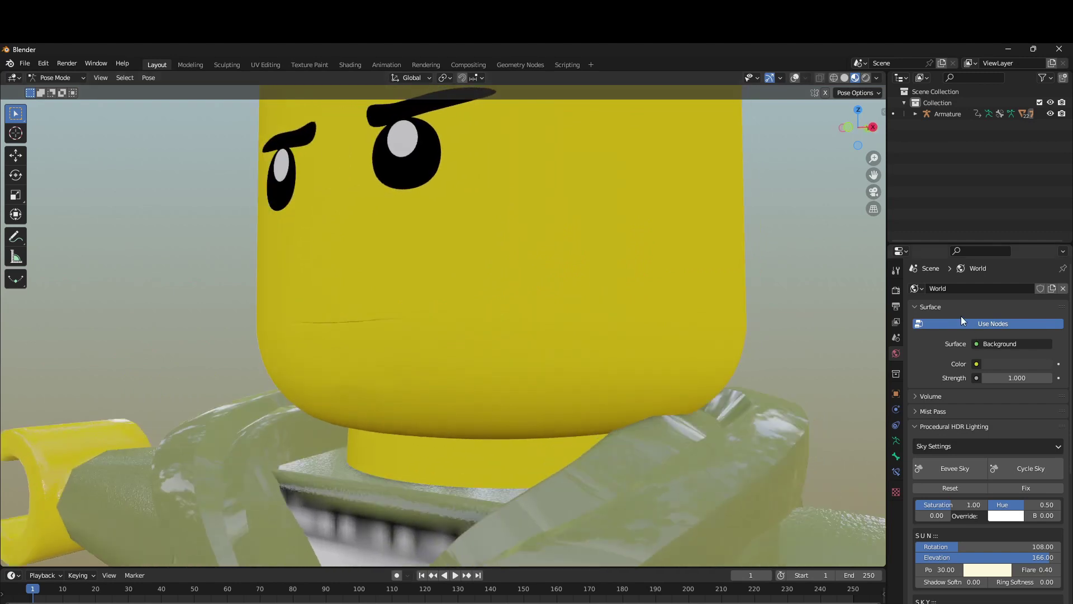
- Open the render properties and try another Jaw bone rotation about global X, hiding the overlays only during the test
left_click_drag(886, 292, 884, 292)
left_click(895, 290)
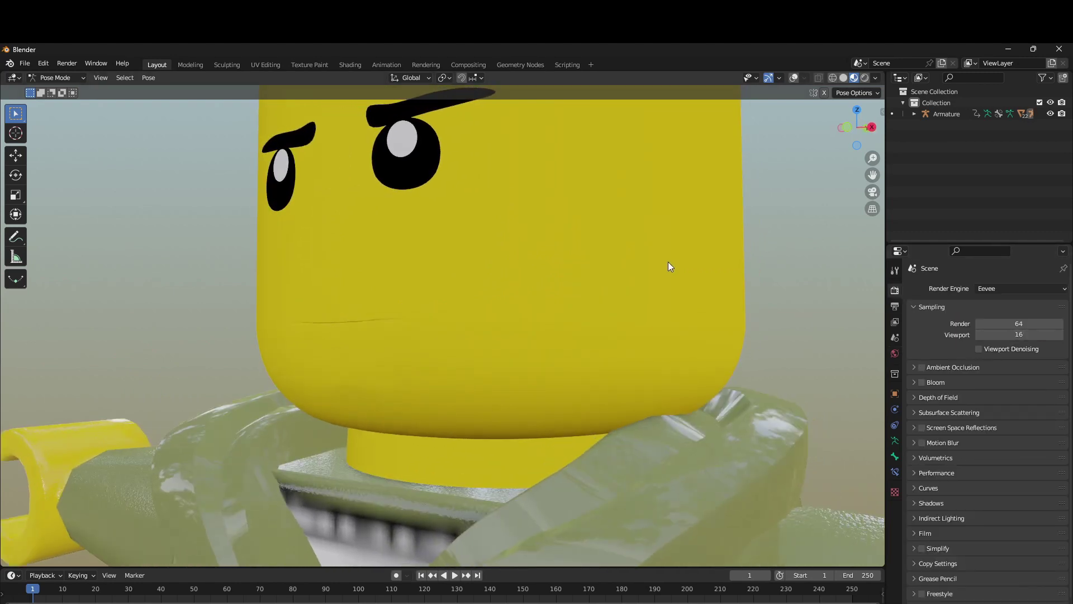
left_click(793, 78)
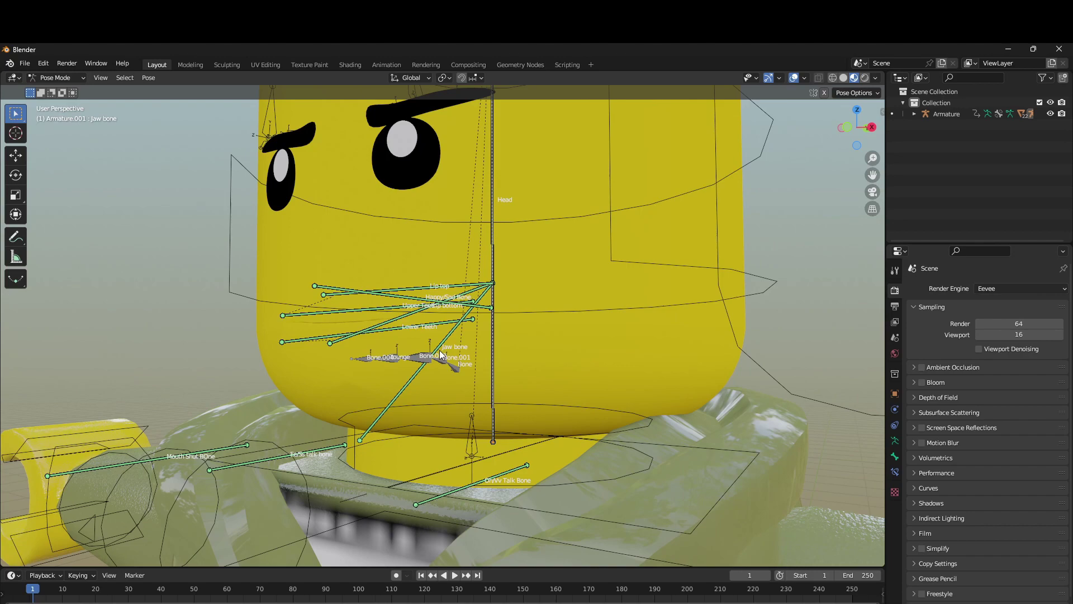
left_click(442, 354)
left_click(792, 78)
key("r")
key("x")
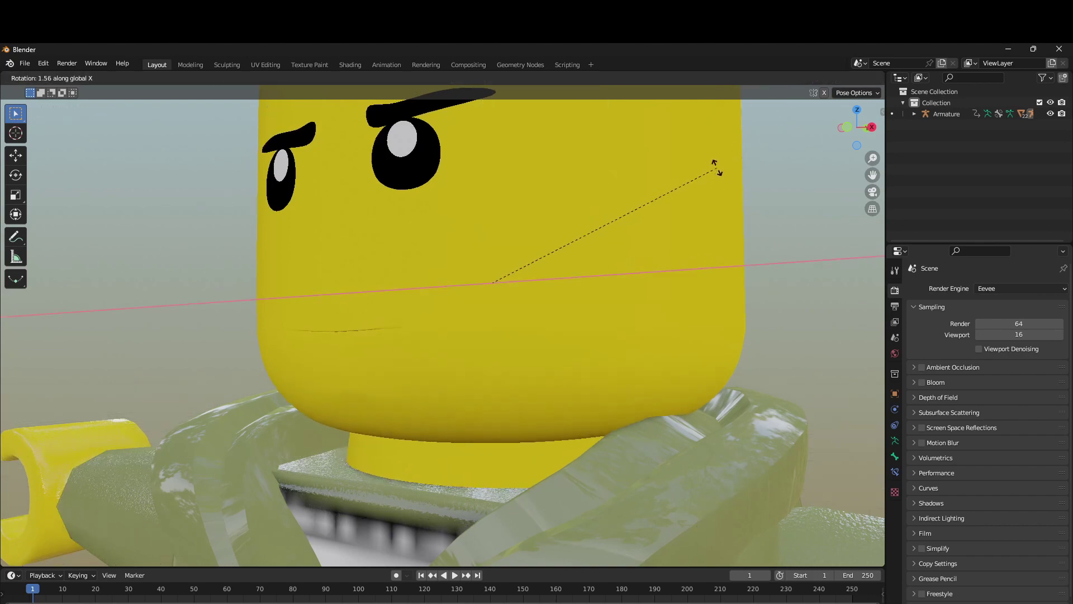
left_click(723, 169)
left_click(794, 79)
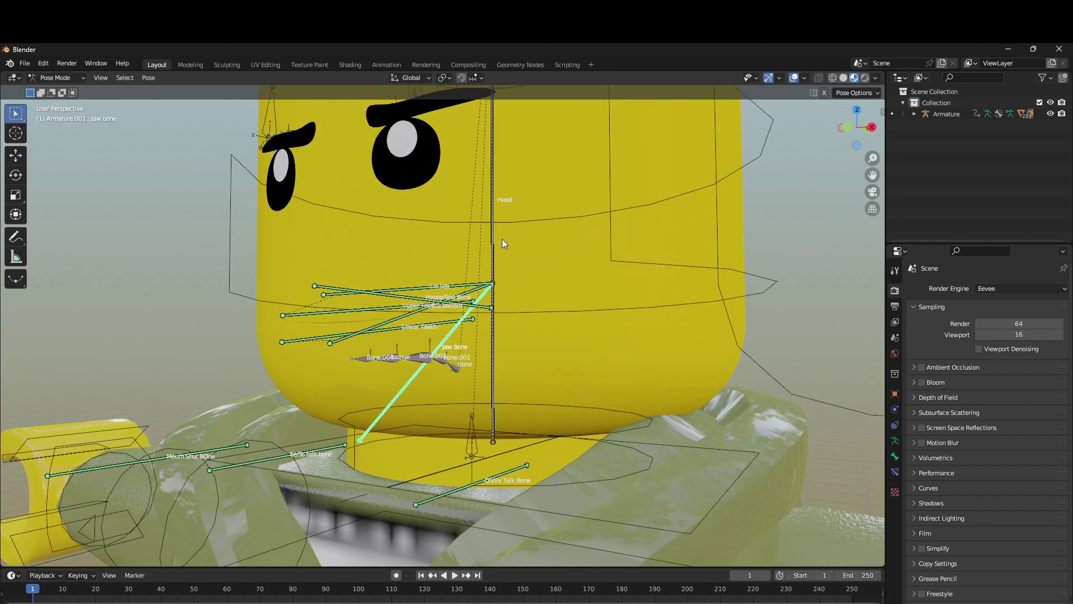
- Move the Mouth Shut Bone back up beside the cheek to part the lips slightly
middle_click_drag(502, 239, 472, 255)
scroll(530, 239, "up", 2)
scroll(463, 271, "down", 4)
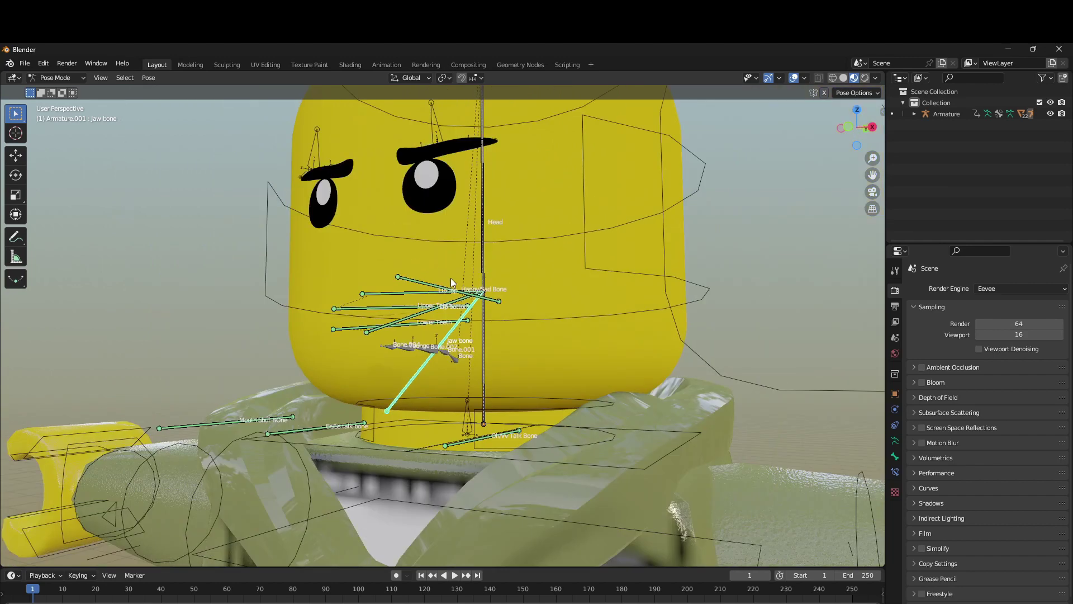
left_click(263, 419)
key("g")
left_click(330, 283)
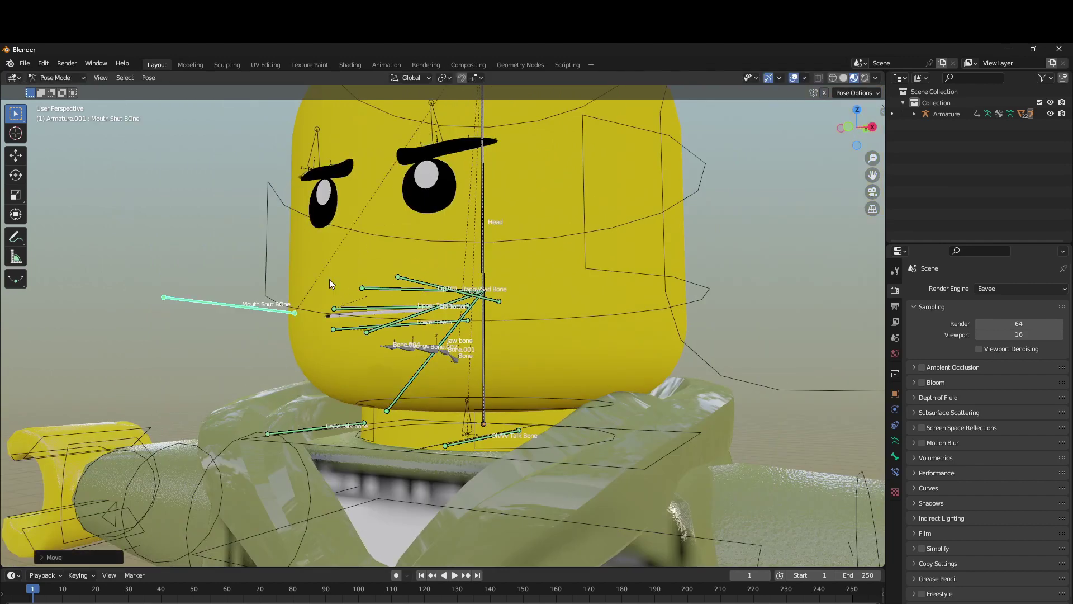
- Move the Happy/Sad Bone upward to curve the mouth into a smile
middle_click_drag(495, 322, 541, 318)
left_click(635, 286)
scroll(639, 281, "up", 3)
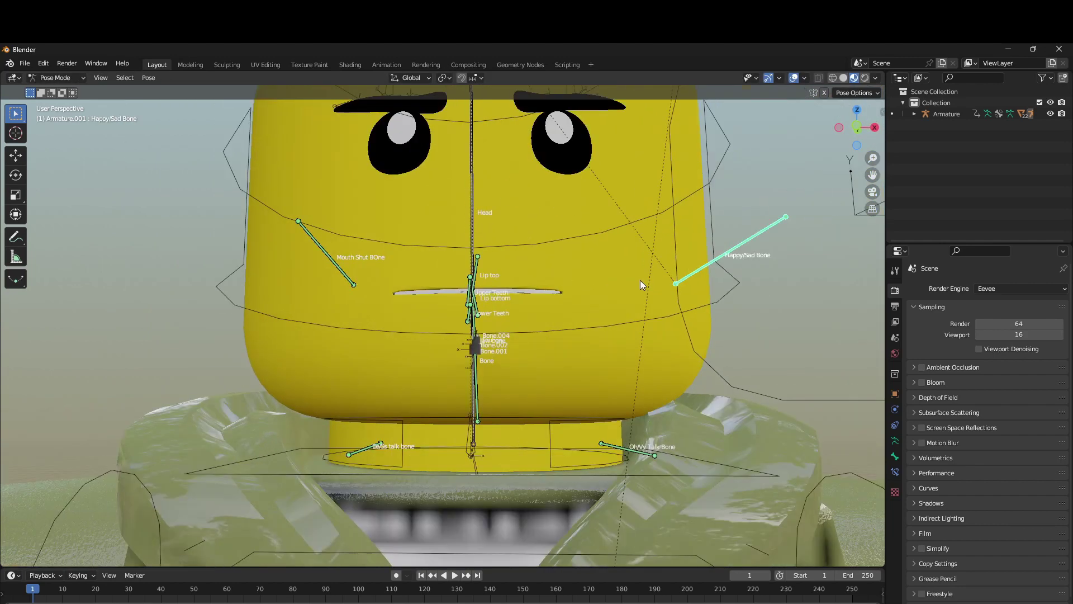
key("g")
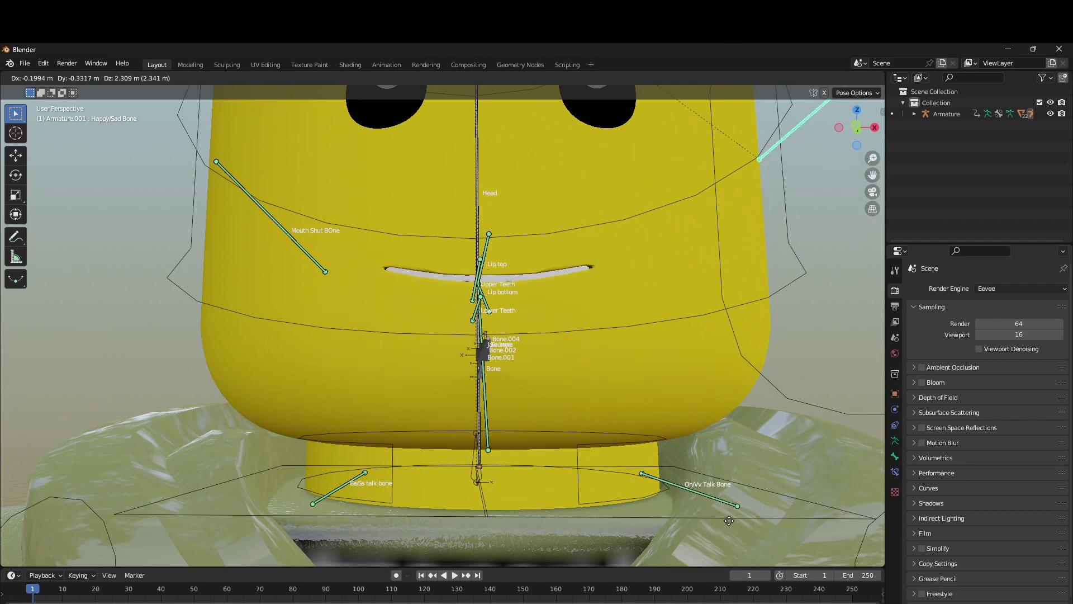
left_click(726, 470)
- Lower the Happy/Sad Bone to bend the mouth into a frown and raise it again until the mouth is straight
scroll(726, 469, "down", 3)
left_click(708, 364)
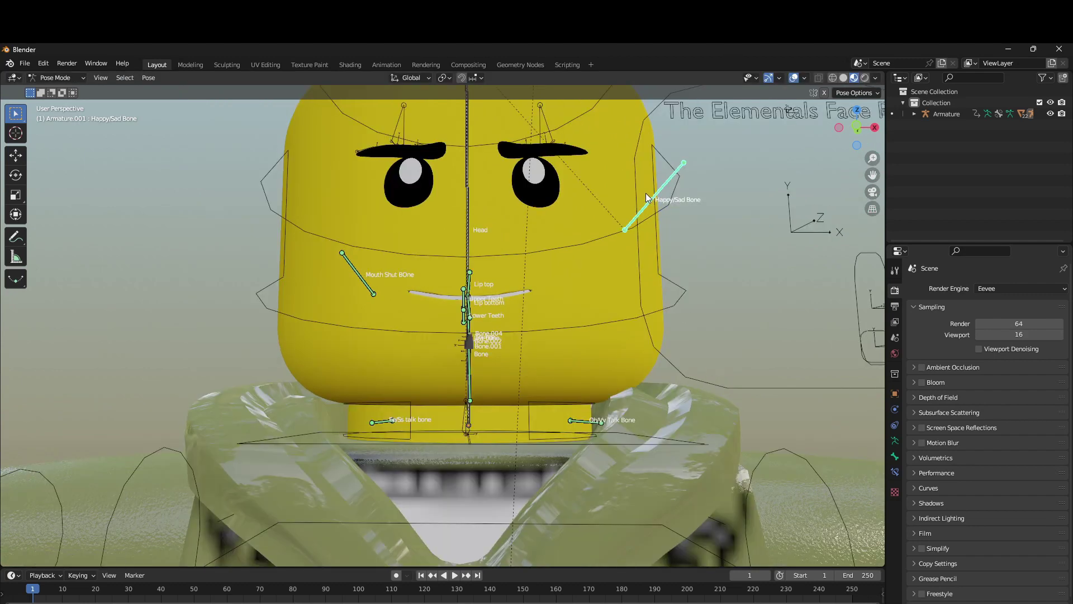
key("g")
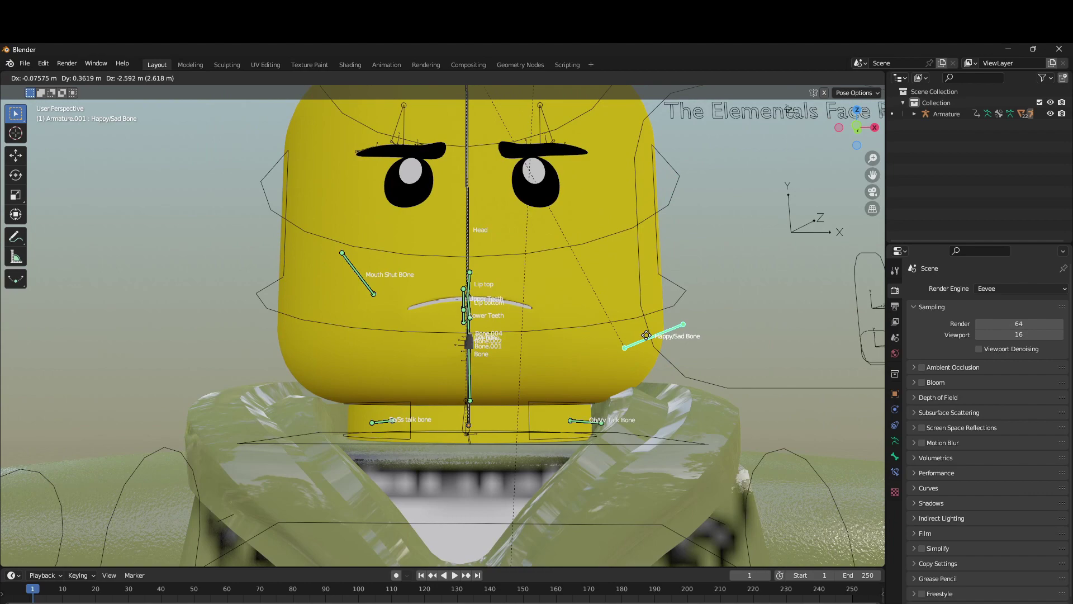
left_click(646, 335)
key("g")
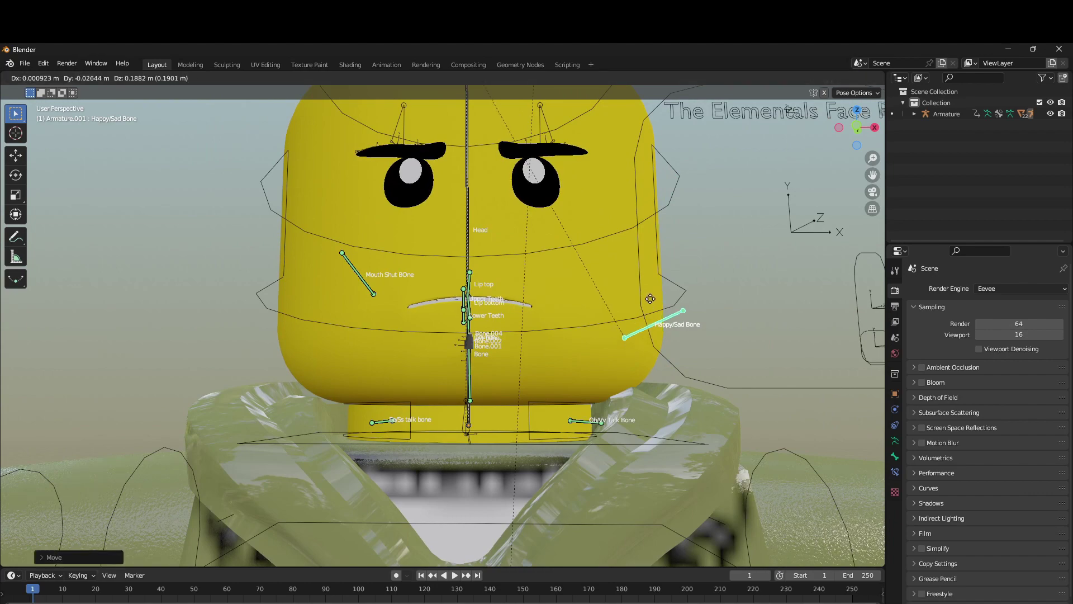
left_click(655, 276)
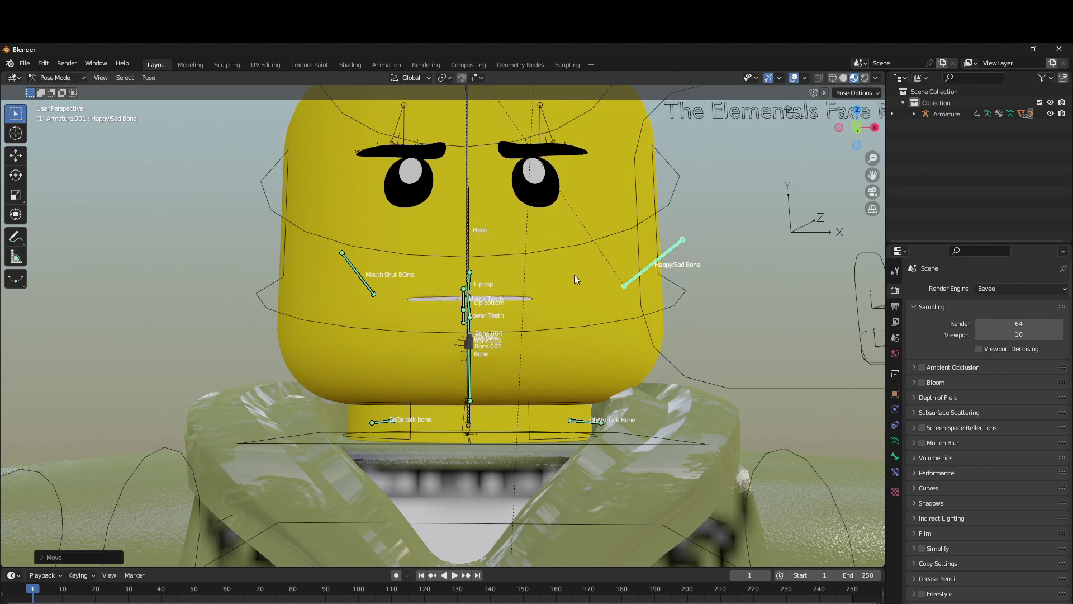
- Enable Simplify for the scene and lower its viewport child particles and volume resolution to 0, reducing the shadow resolution as well
middle_click_drag(575, 273, 548, 289)
scroll(588, 280, "up", 4)
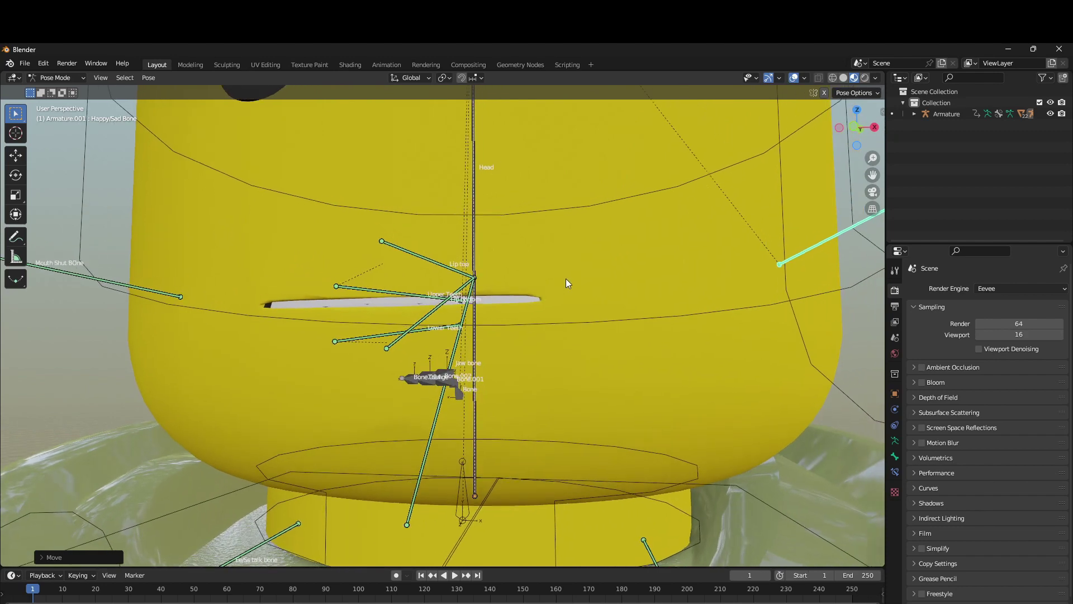
left_click(924, 552)
scroll(1039, 551, "down", 2)
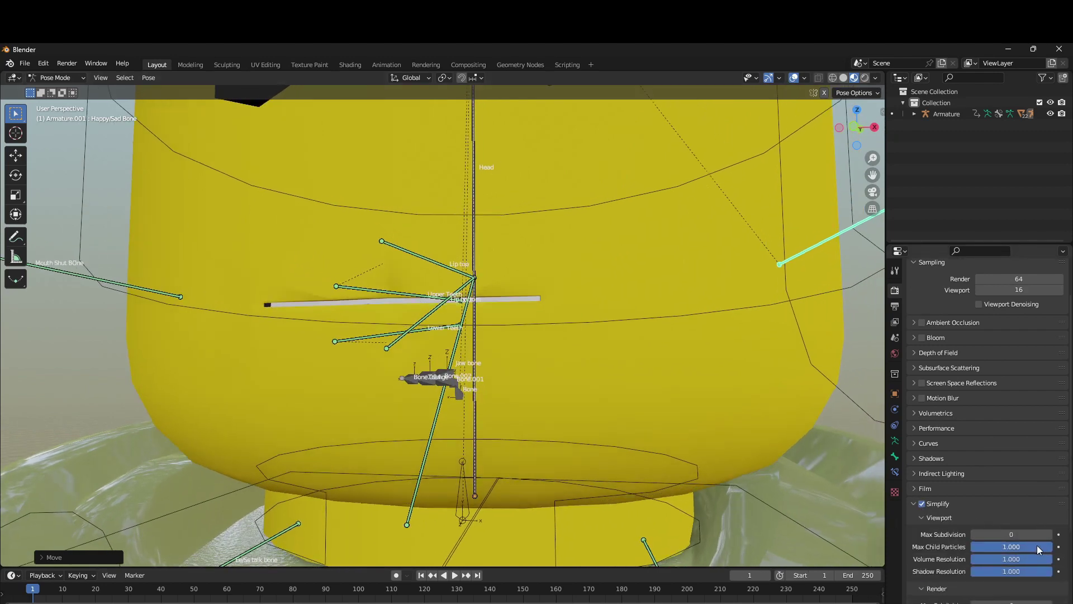
left_click_drag(1038, 550, 971, 547)
left_click_drag(1038, 559, 1001, 571)
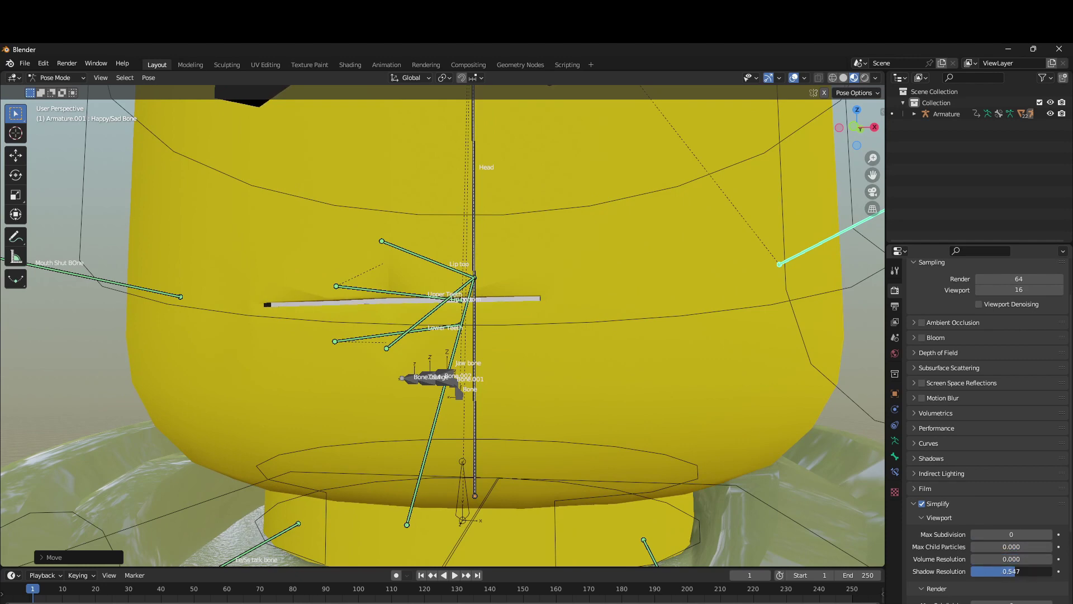
left_click(916, 505)
scroll(565, 351, "down", 6)
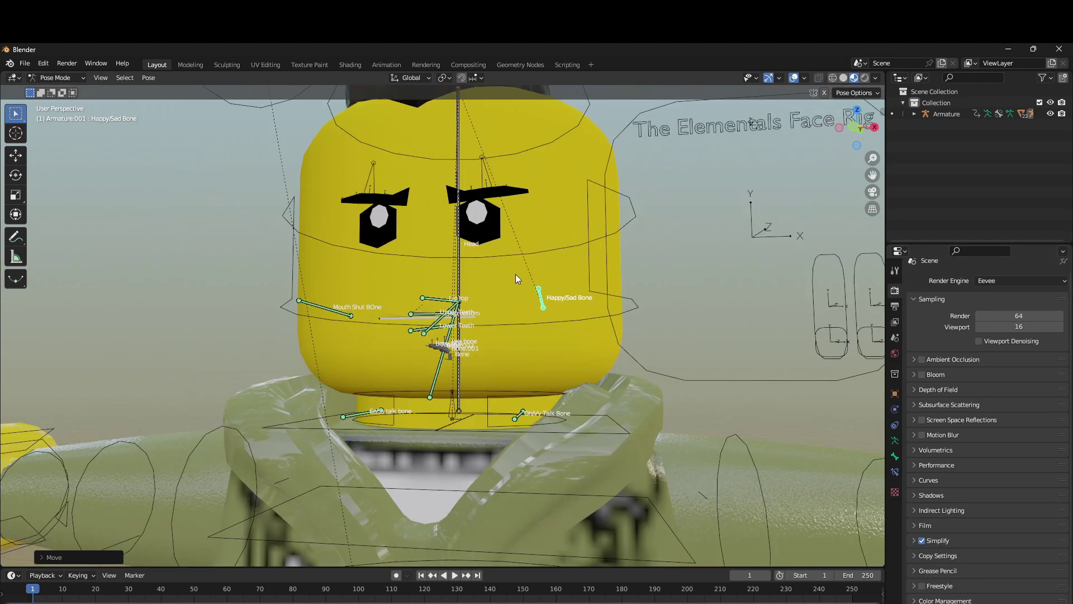
- Compare moving the Happy/Sad Bone with Simplify off and on, leaving Simplify enabled and the bone in its original place
scroll(516, 275, "up", 3)
left_click(921, 541)
left_click(920, 541)
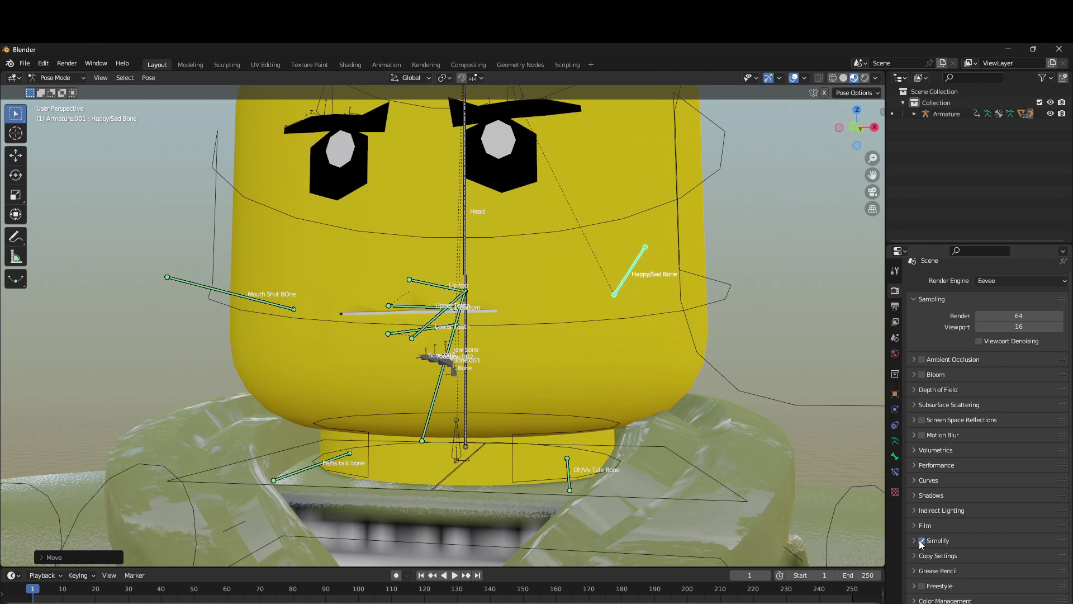
left_click(922, 541)
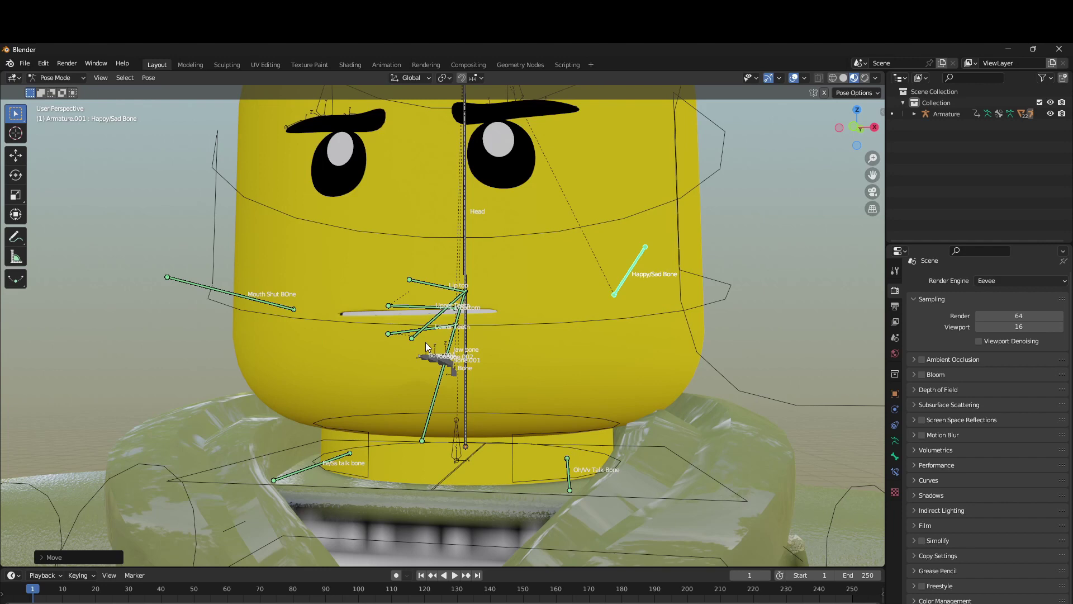
key("g")
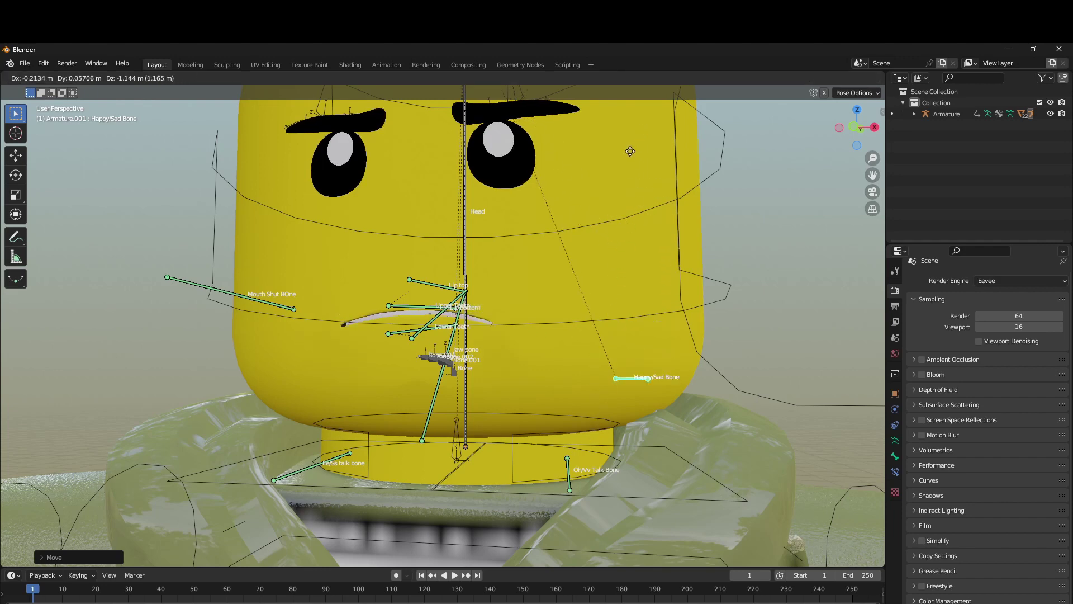
left_click(601, 273)
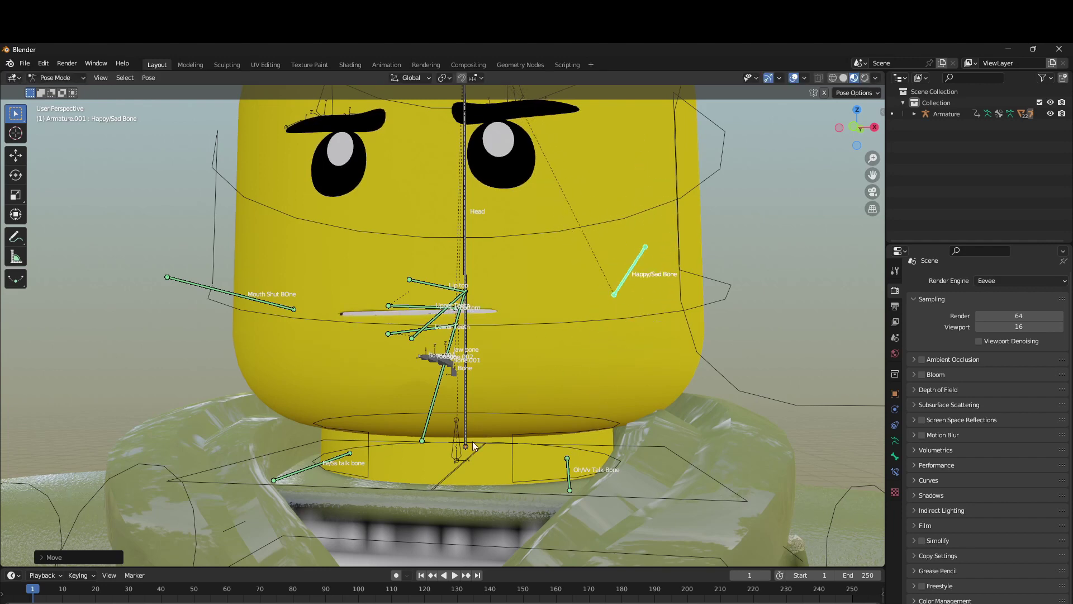
left_click(919, 541)
key("g")
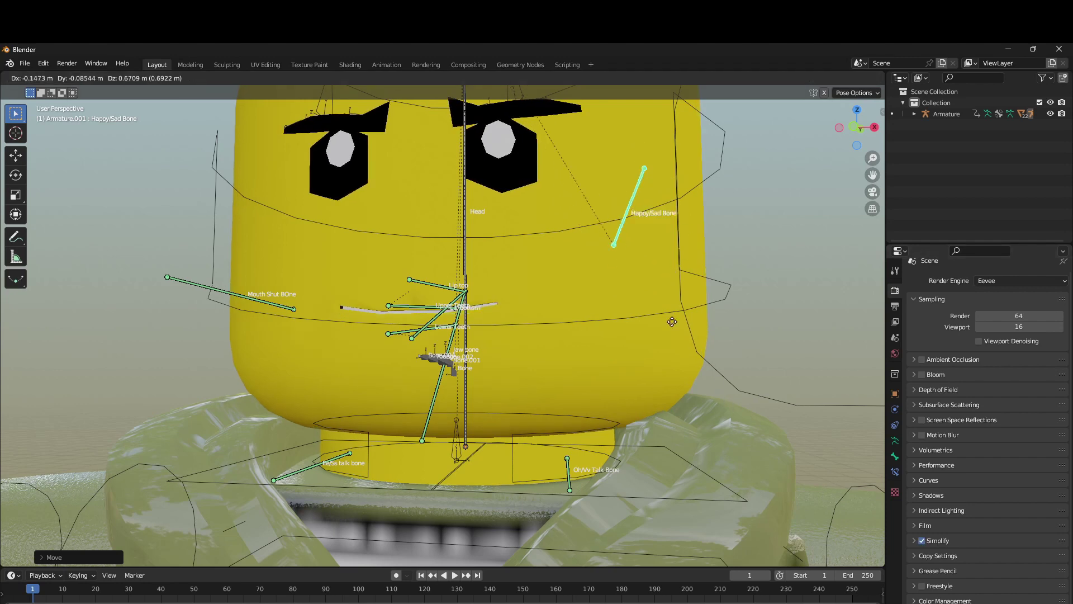
right_click(570, 247)
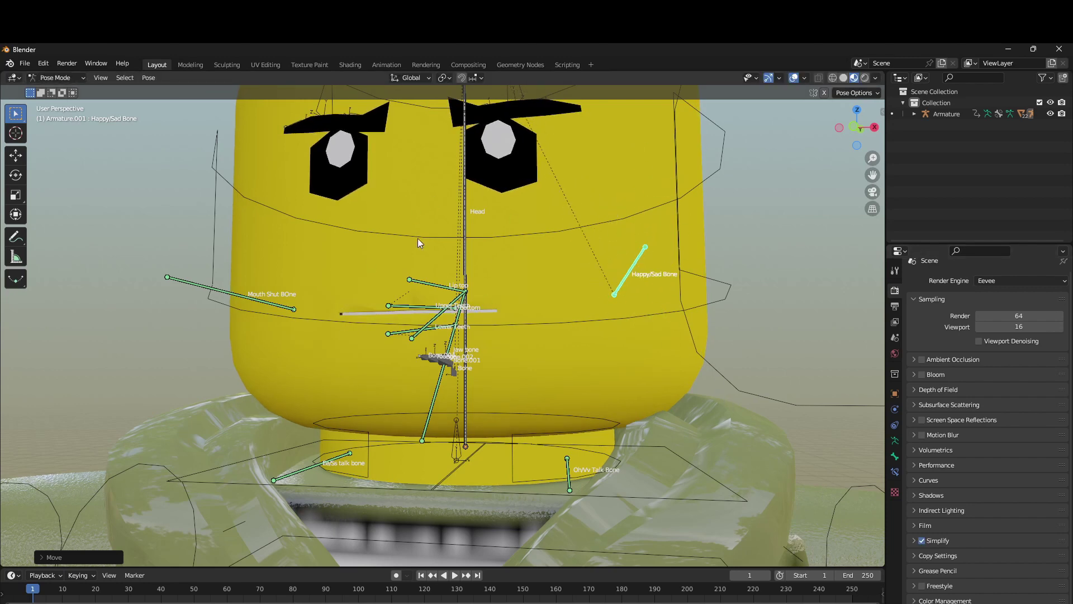
- Try rotating the Jaw bone about global X to open the mouth, and inspect the face from both sides
left_click(438, 396)
key("r")
key("x")
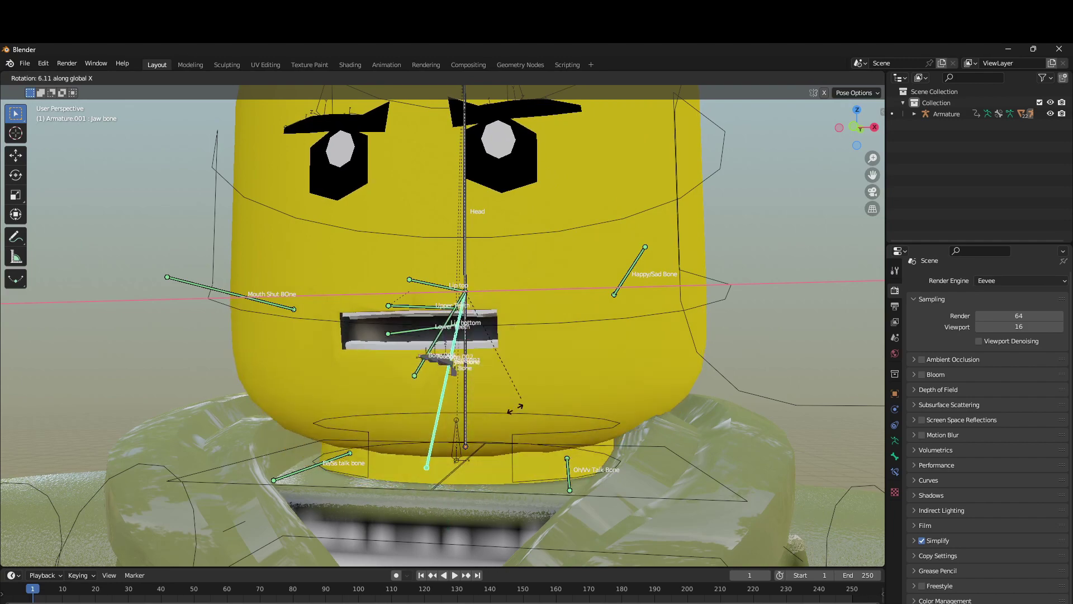
right_click(466, 405)
middle_click_drag(349, 338, 505, 369)
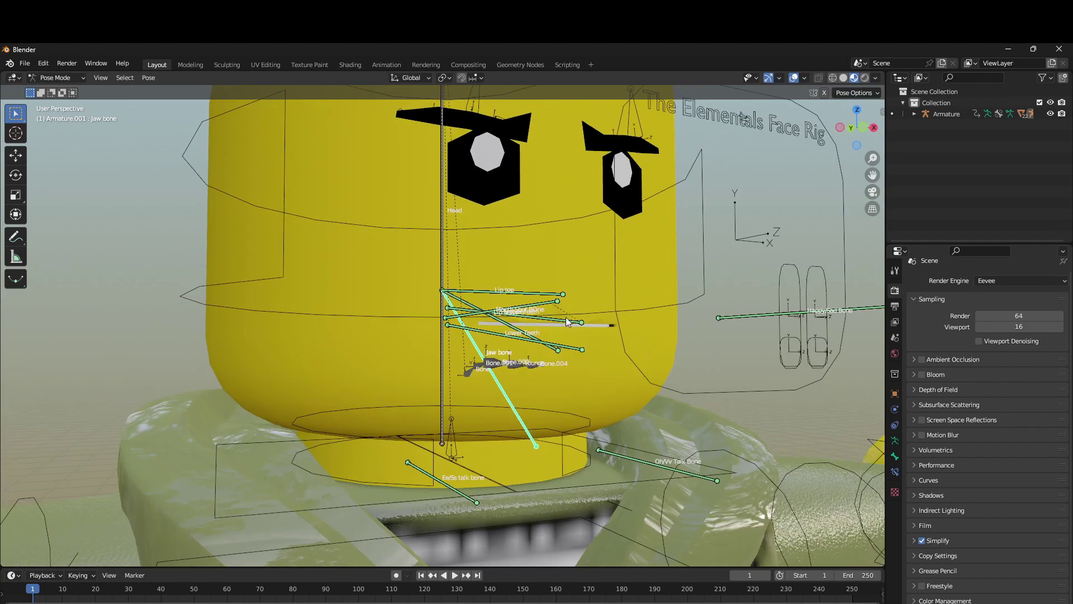
middle_click_drag(566, 317, 500, 314)
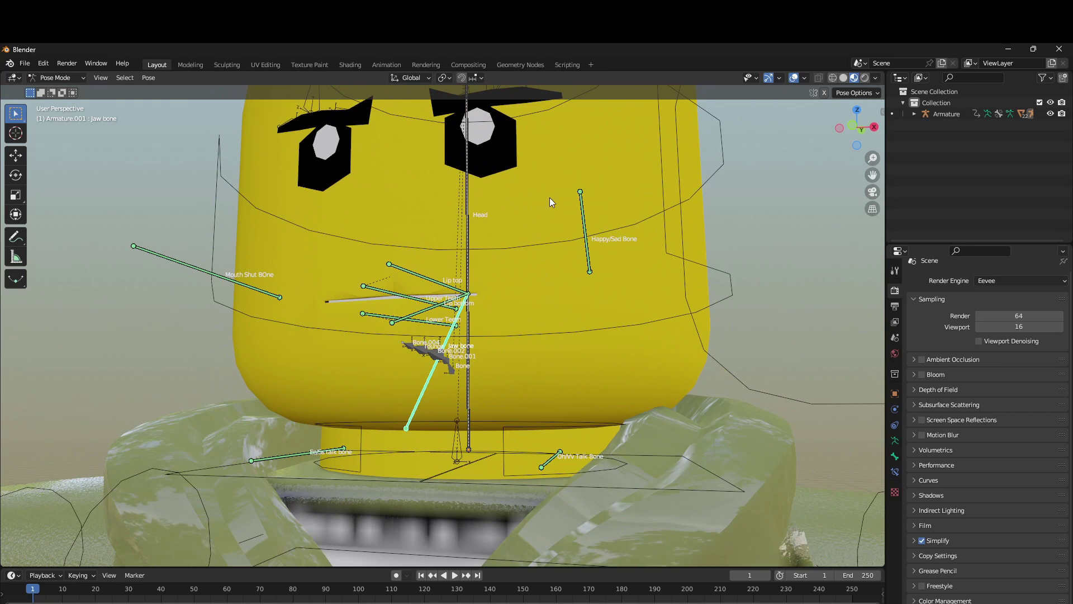
middle_click_drag(489, 332, 549, 358)
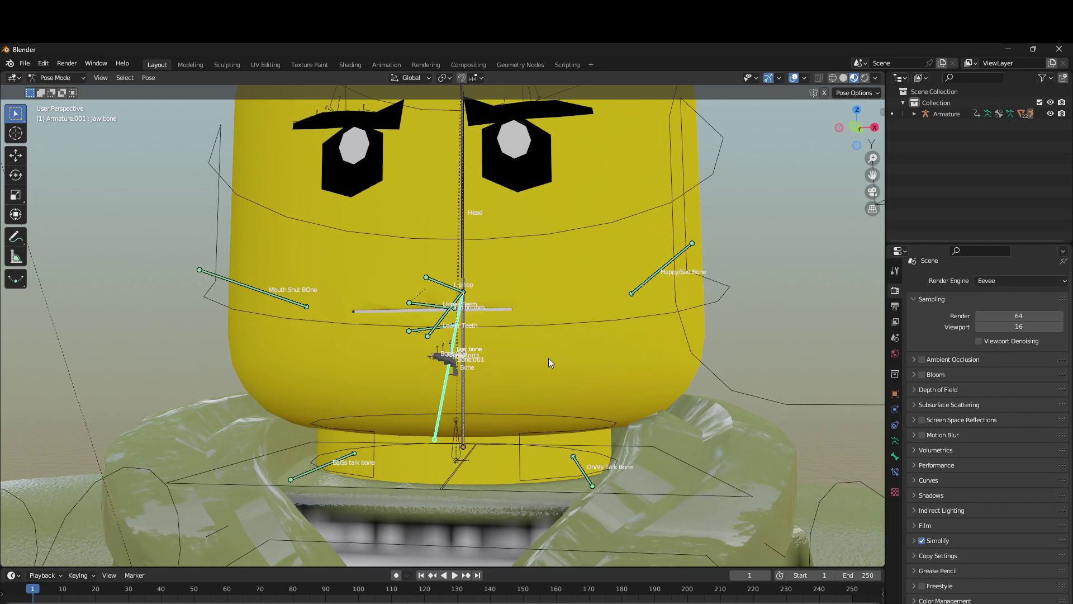
left_click(922, 540)
middle_click_drag(699, 434, 370, 345)
left_click(370, 347)
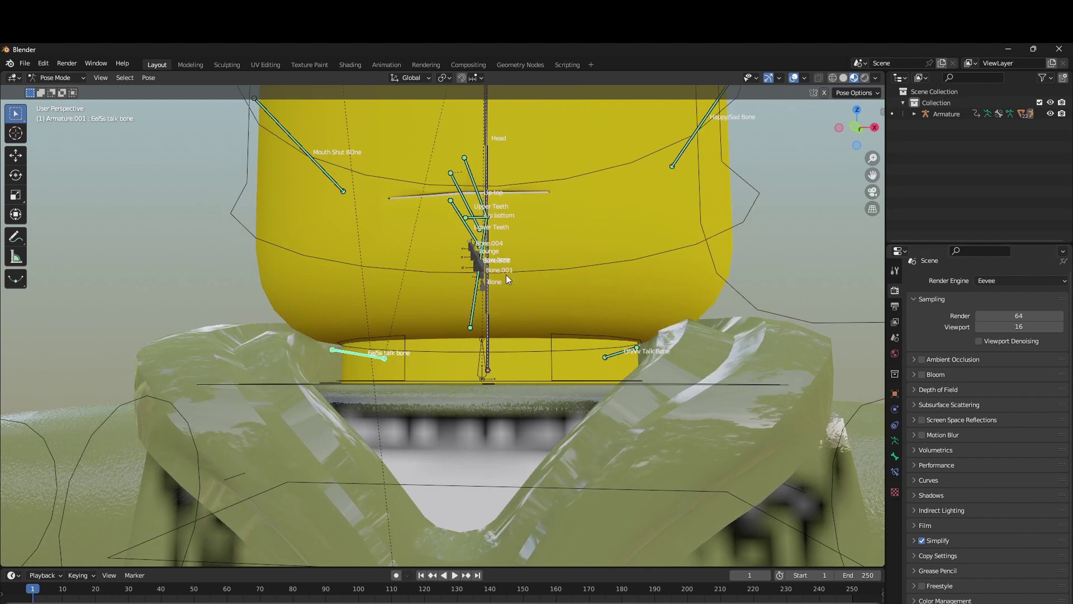
scroll(373, 359, "up", 5)
scroll(215, 432, "down", 5)
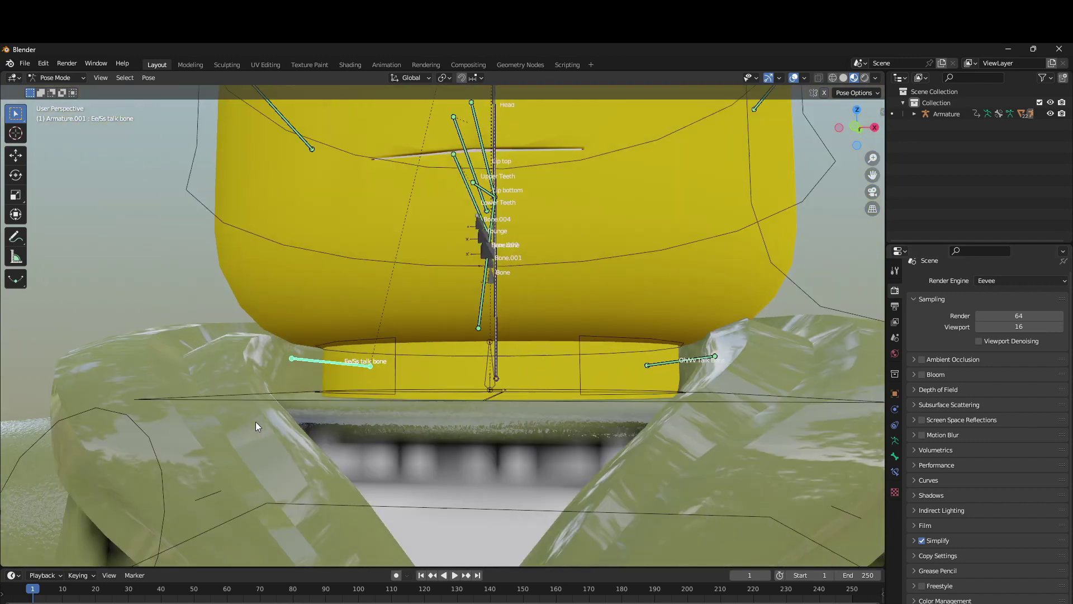
scroll(408, 320, "down", 3)
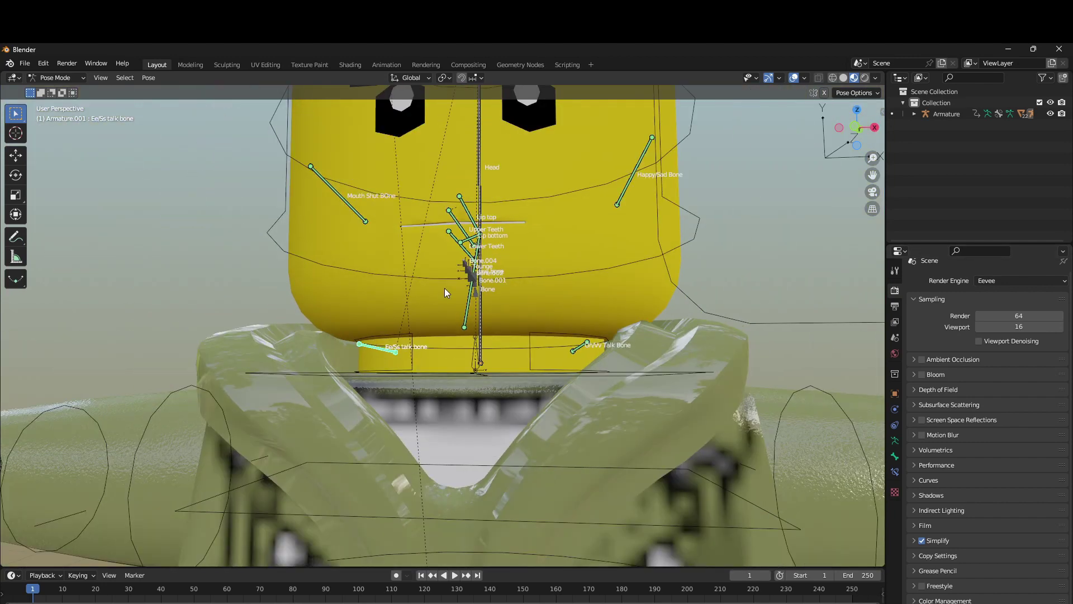
left_click(633, 172)
key("r")
key("x")
right_click(628, 172)
- Rotate the Jaw bone about global X to open the mouth
left_click(473, 305)
key("r")
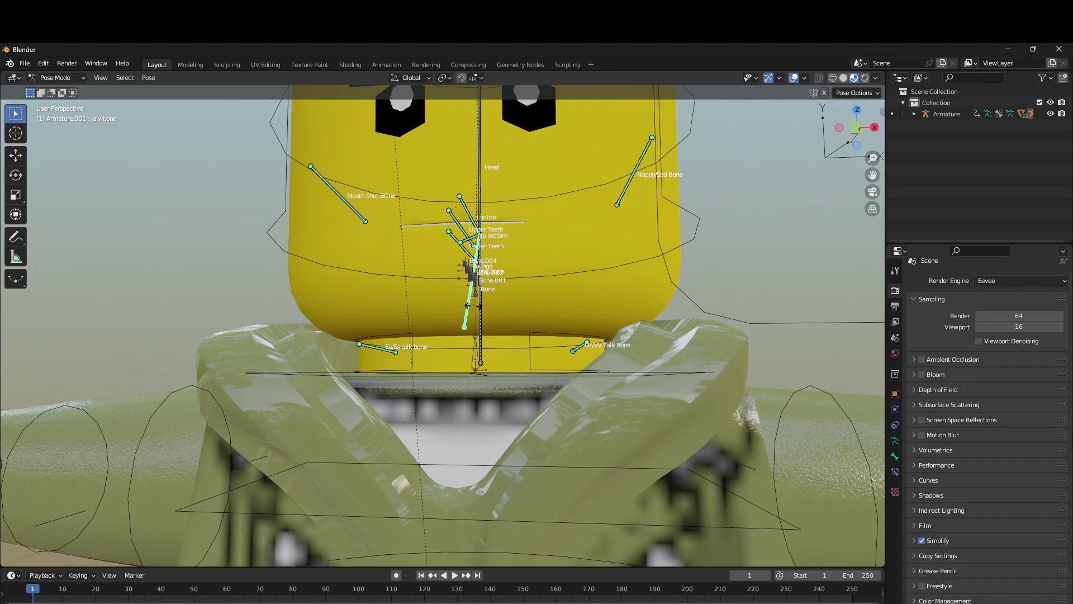
key("x")
left_click(466, 313)
- Test the Ee/Ss talk bone by moving it down and across the chest, and return it beside the neck
left_click(392, 351)
key("g")
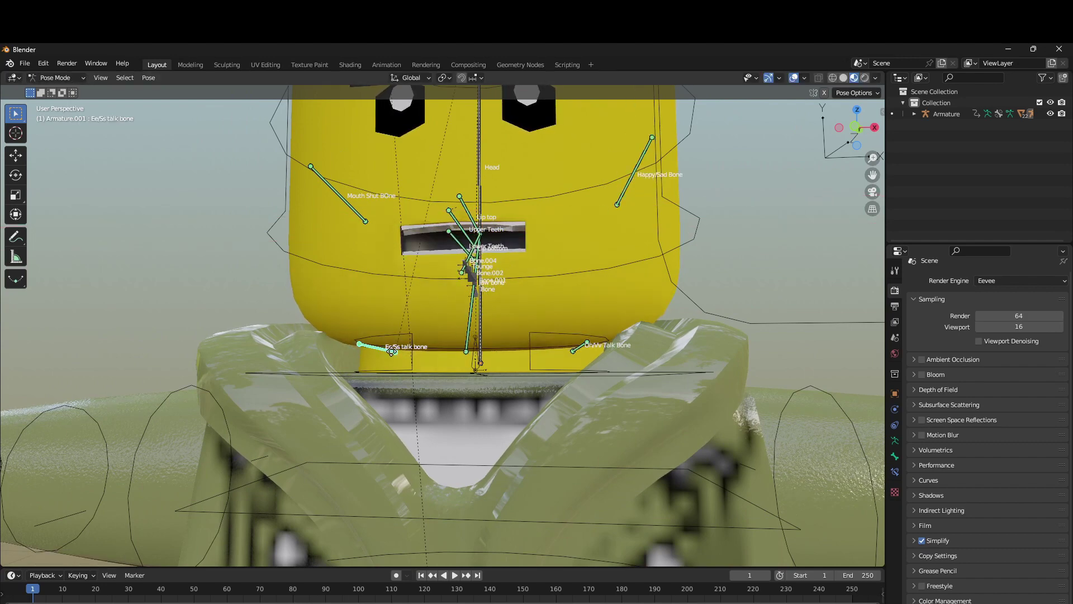
key("g")
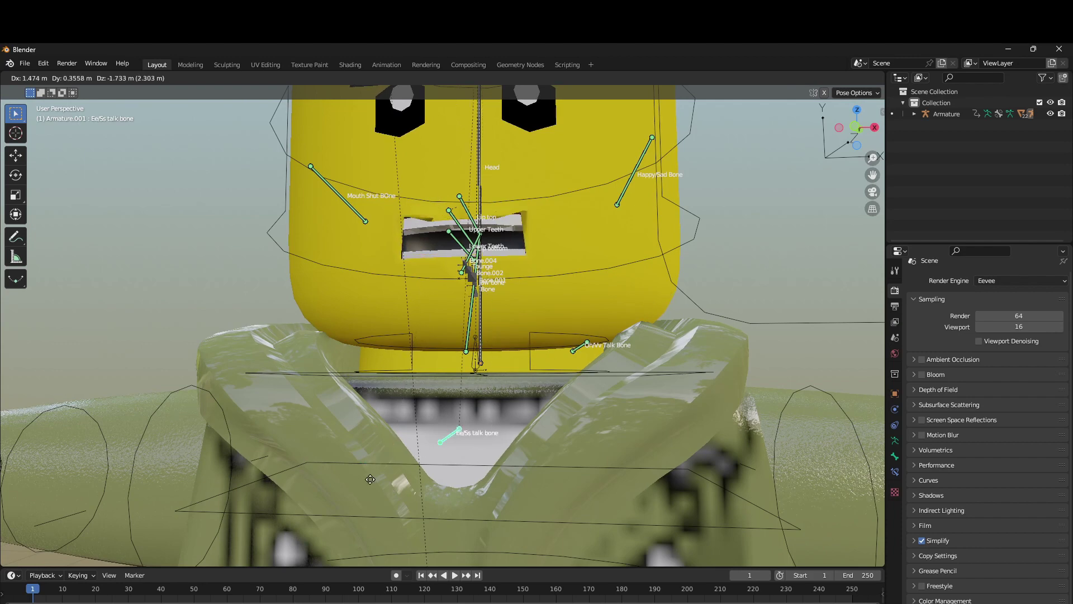
left_click(618, 334)
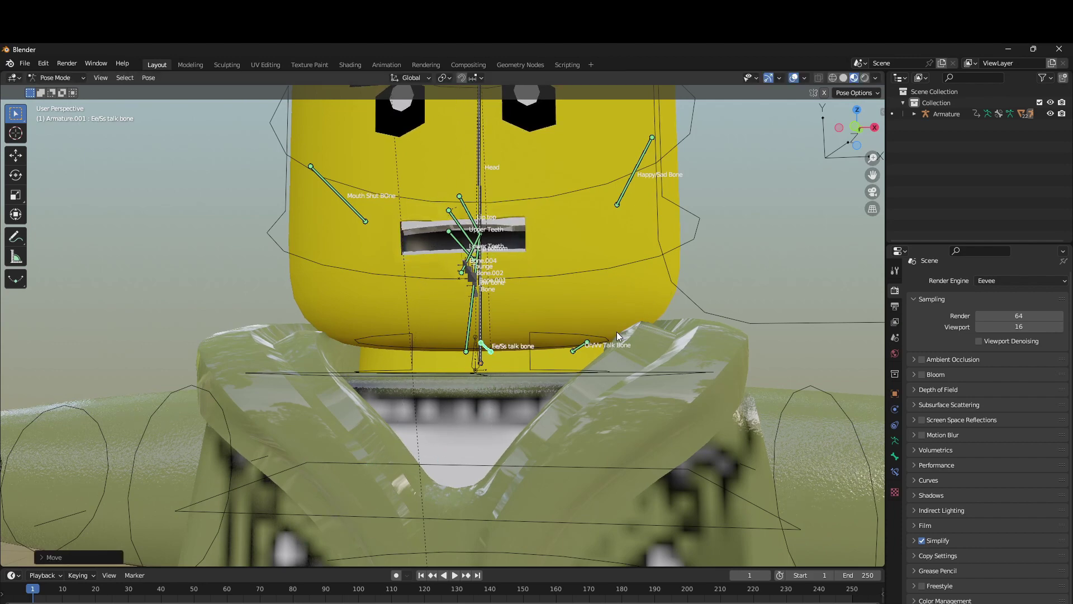
key("g")
left_click(227, 335)
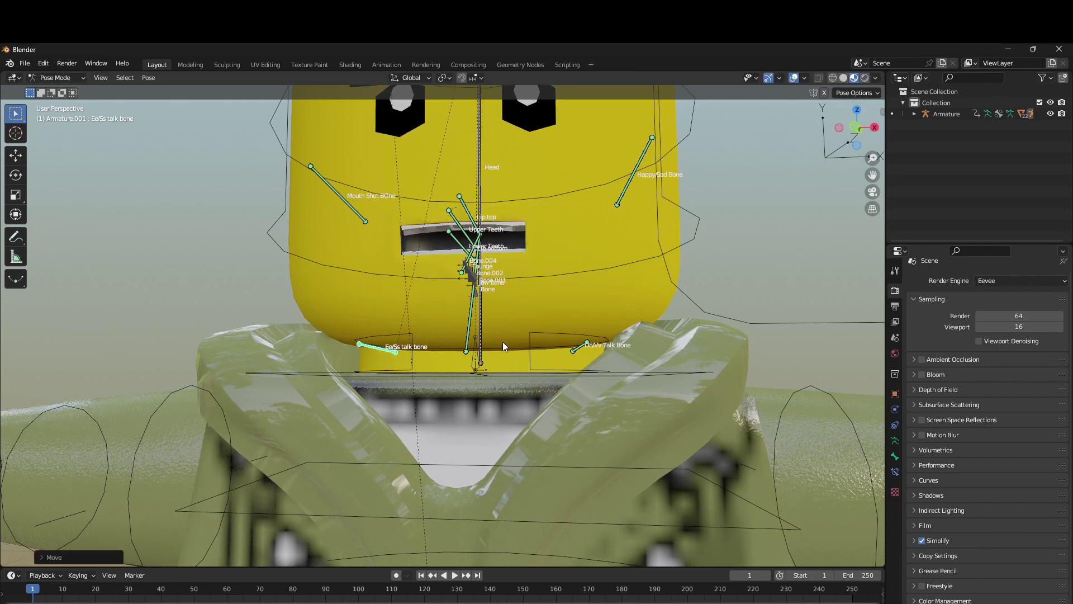
- Lower the Oh/Vv Talk Bone to narrow the open mouth into an O shape, and raise it again to widen the mouth
left_click(574, 351)
key("g")
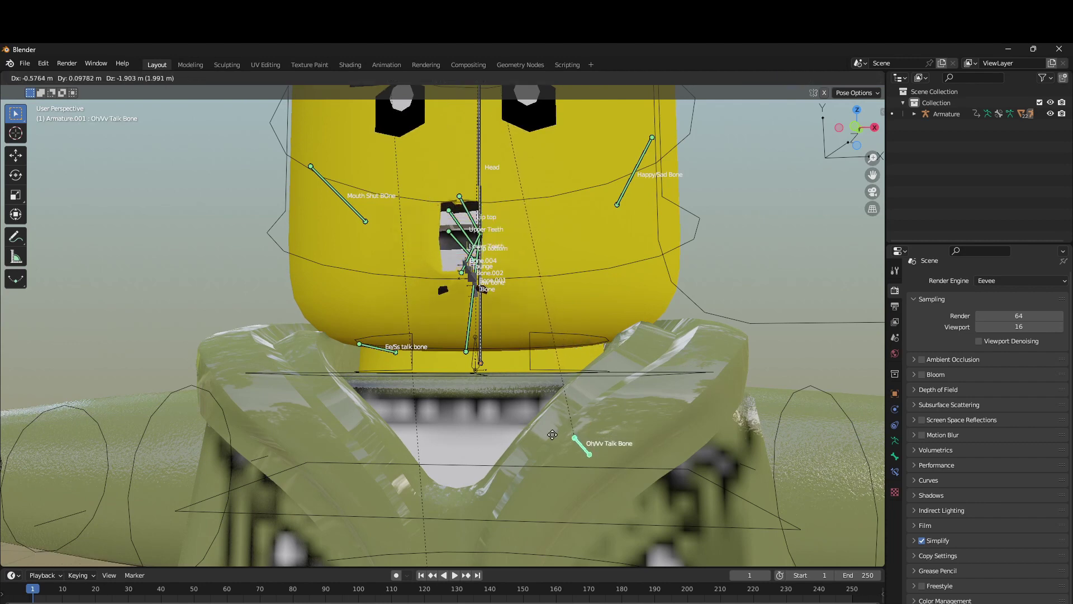
left_click(597, 449)
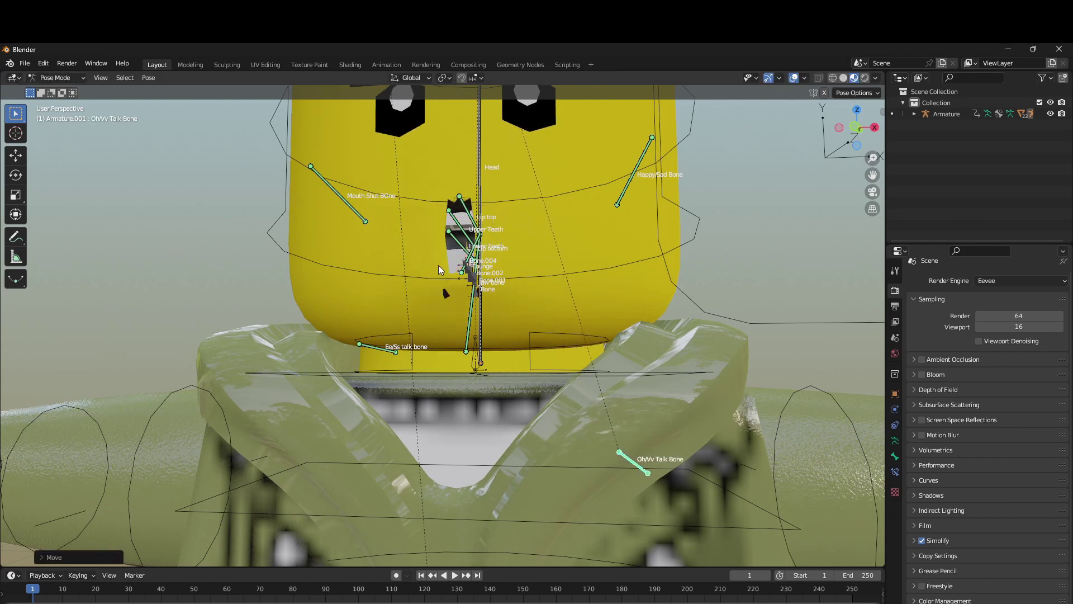
key("g")
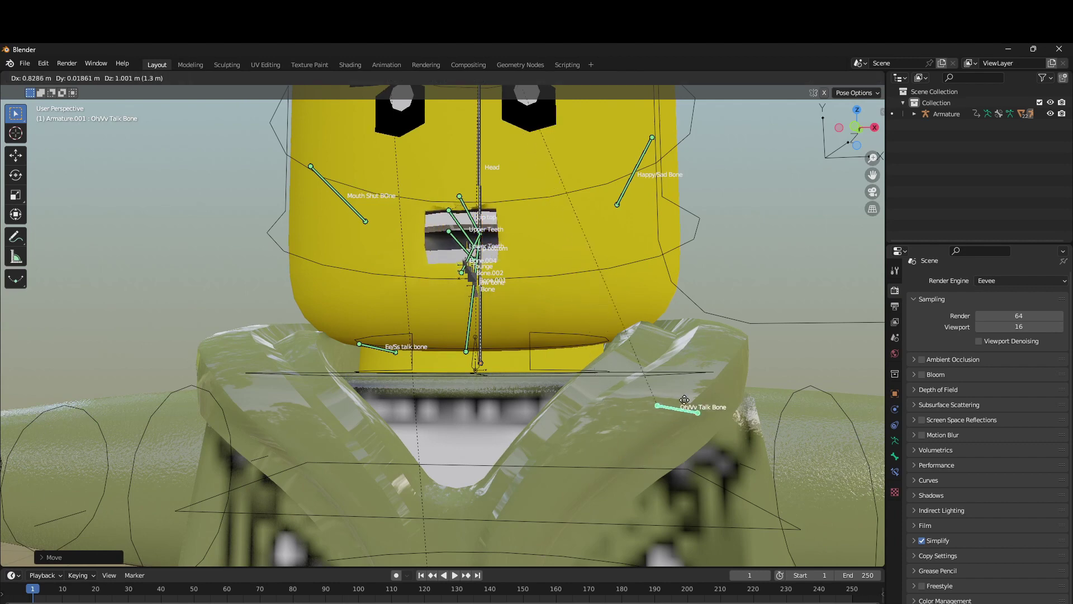
left_click(709, 296)
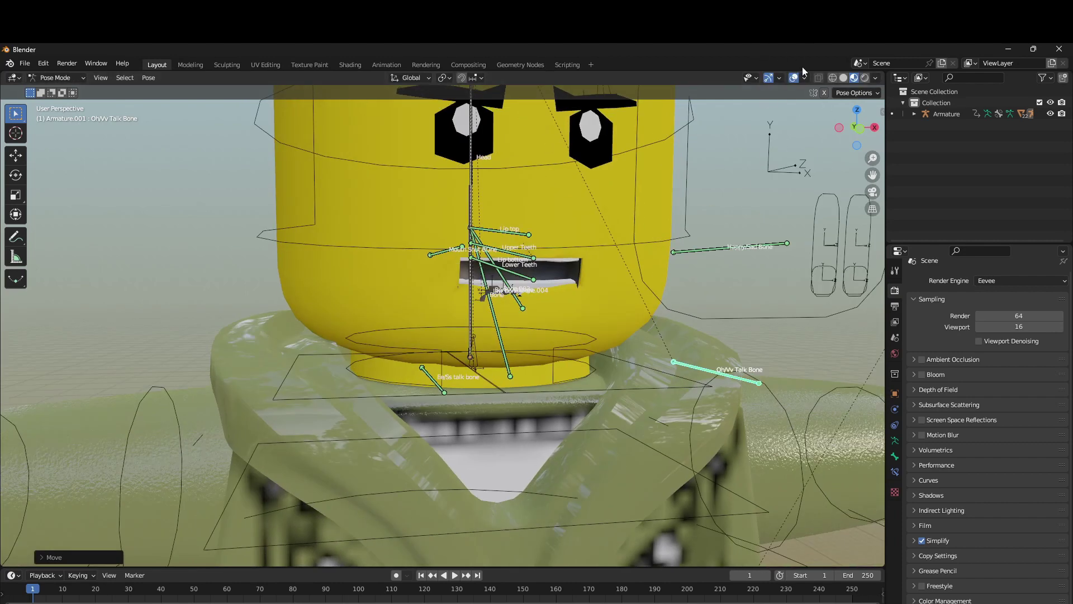
- Try another Oh/Vv Talk Bone move with the overlays hidden, restore the overlays and place the bone back beside the neck
left_click(793, 78)
middle_click_drag(697, 212, 675, 202)
middle_click_drag(581, 180, 580, 341, "shift")
key("g")
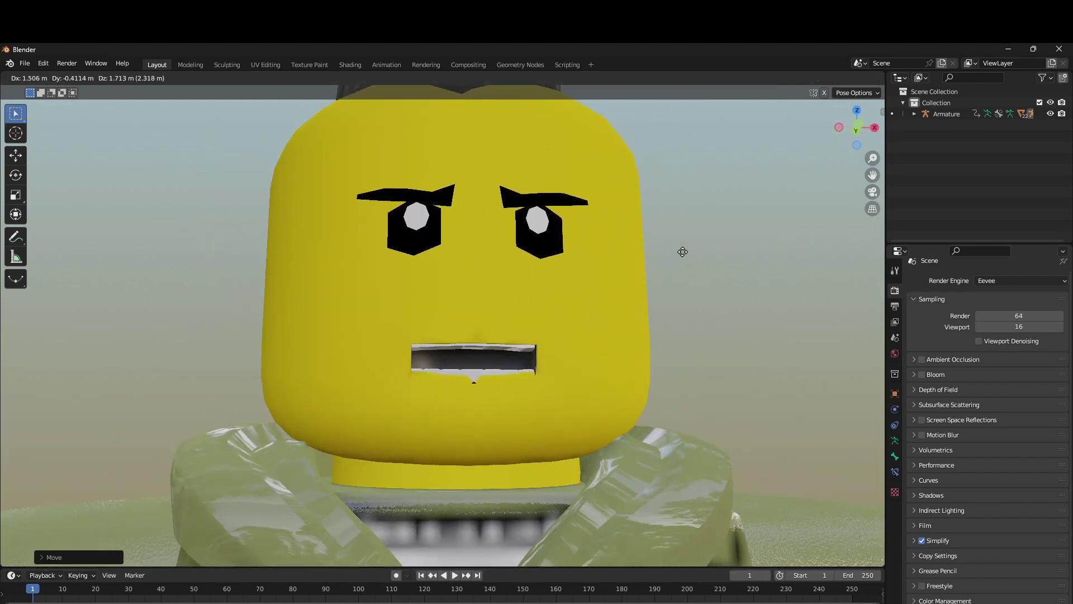
key("Escape")
left_click(794, 78)
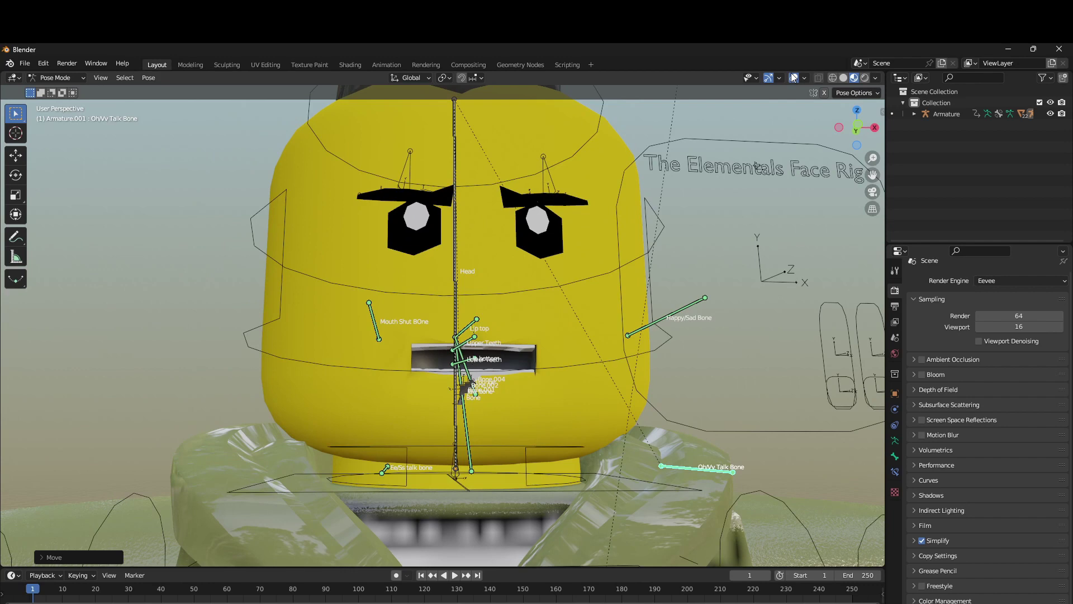
key("g")
left_click(542, 356)
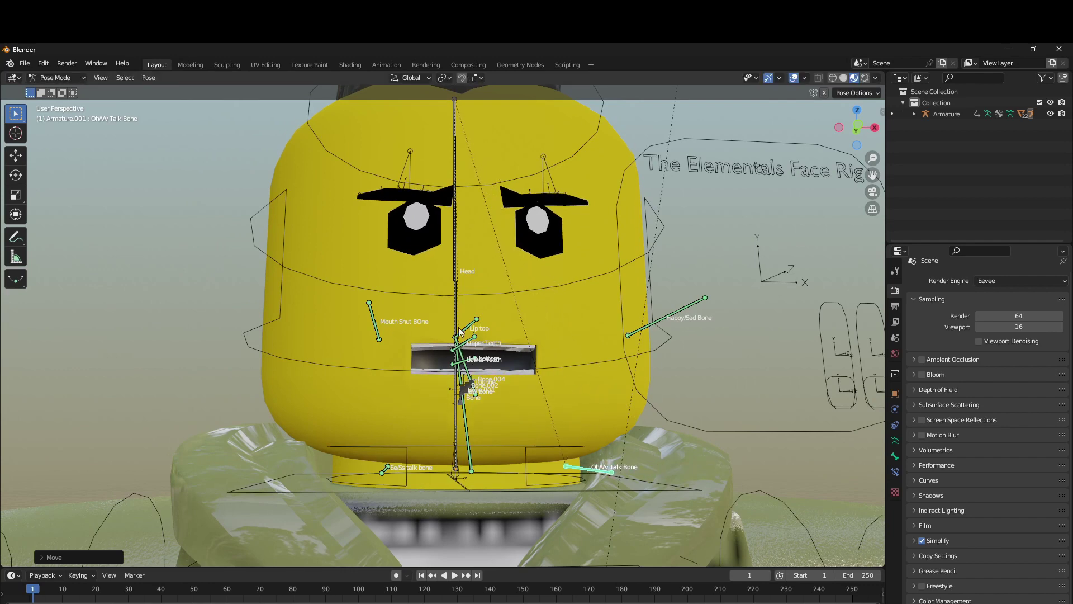
- Rotate the Jaw bone back about global X to close the mouth, checking it from the side
middle_click_drag(609, 394, 488, 416)
left_click(409, 427)
key("r")
key("x")
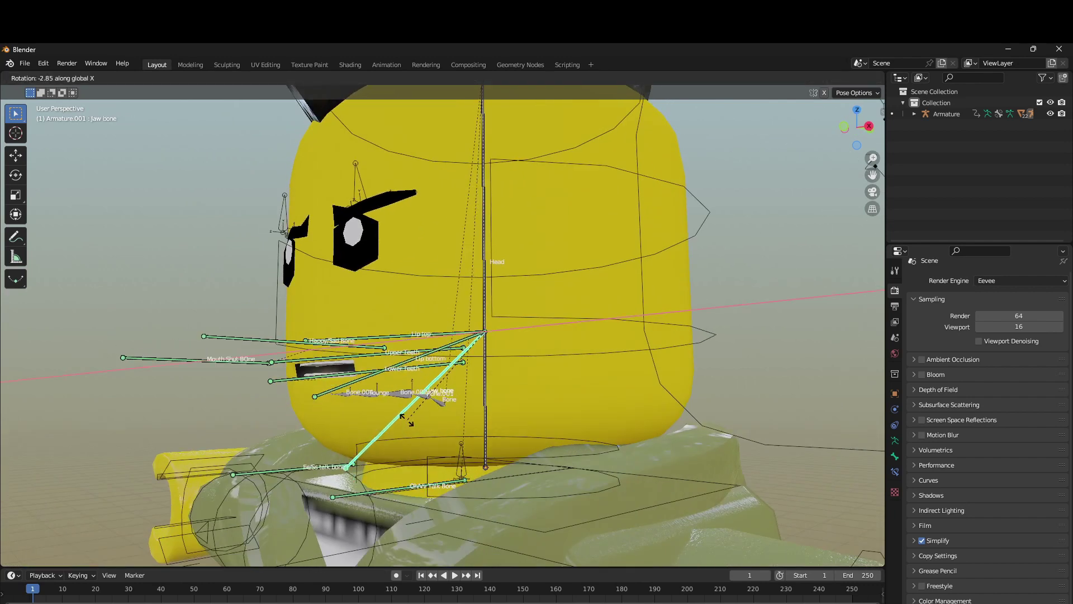
left_click(406, 413)
- Try tilting the Head bone backward and forward about global X to test whether the face and mouth bones follow
left_click(494, 349)
key("r")
key("x")
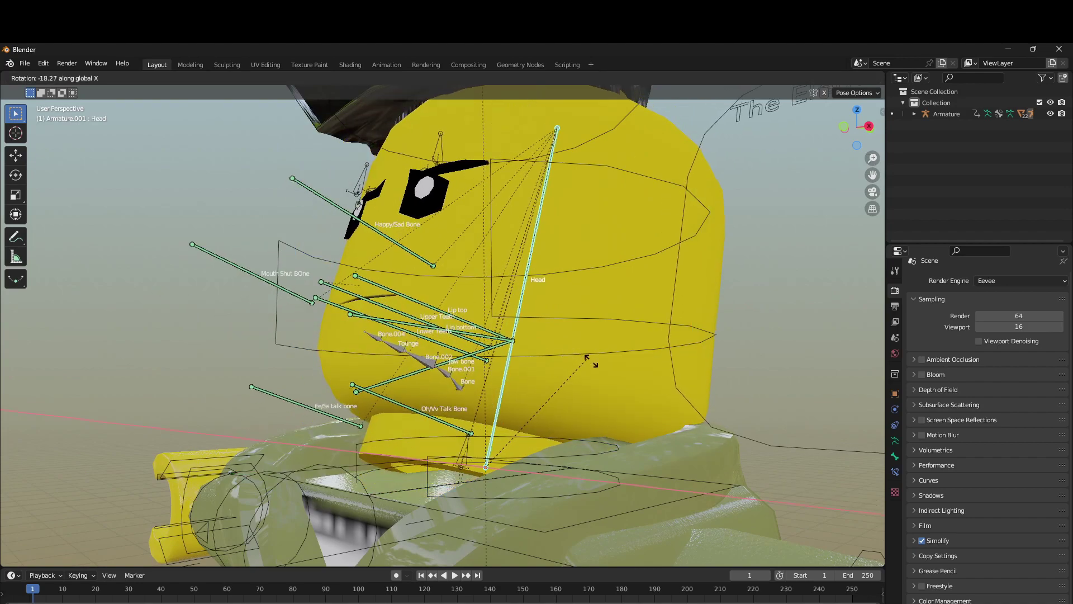
right_click(549, 342)
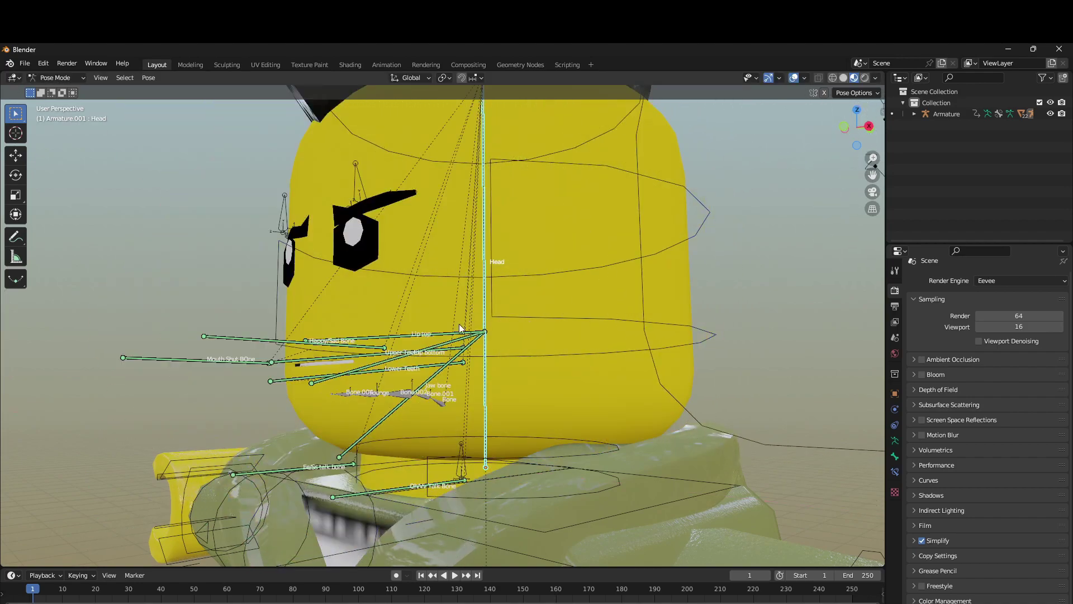
scroll(551, 335, "down", 3)
key("r")
key("x")
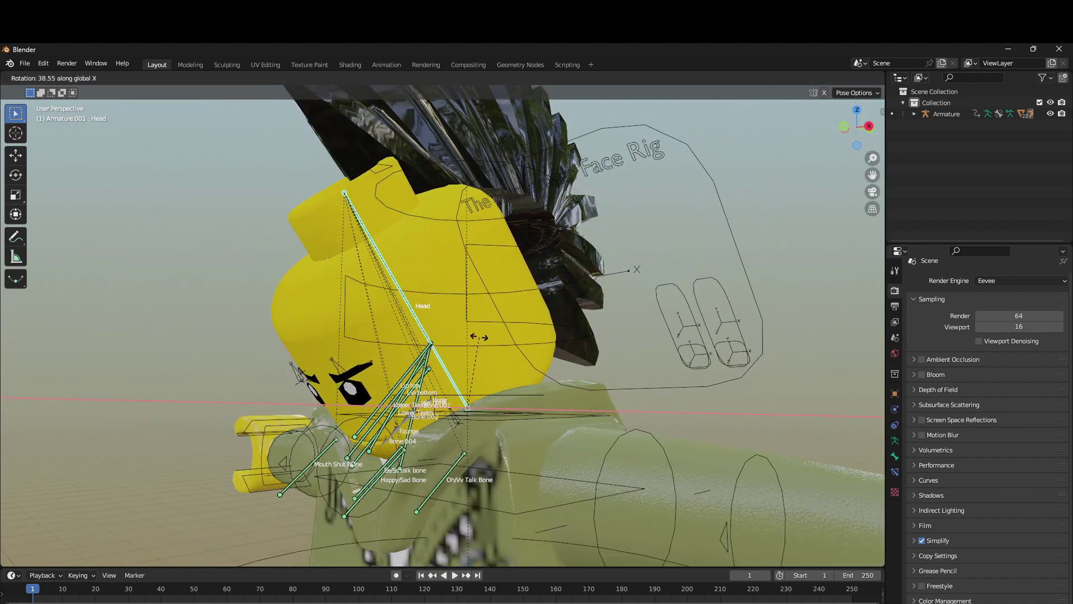
key("Escape")
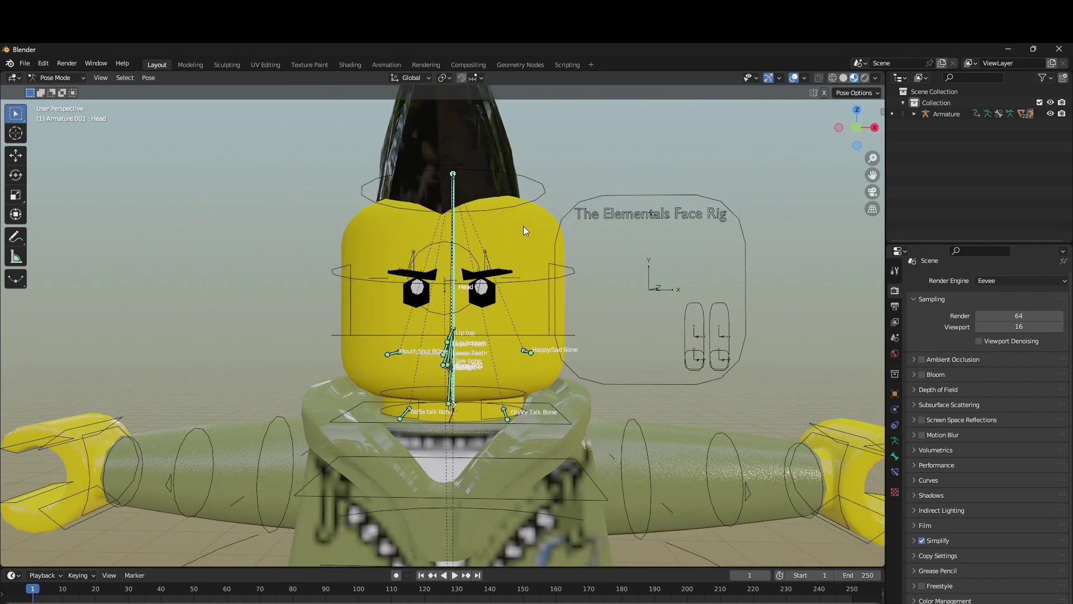
- Leave posing the mouth rig and switch to Object Mode with the body Armature selected
left_click(523, 225)
key("ctrl+Tab")
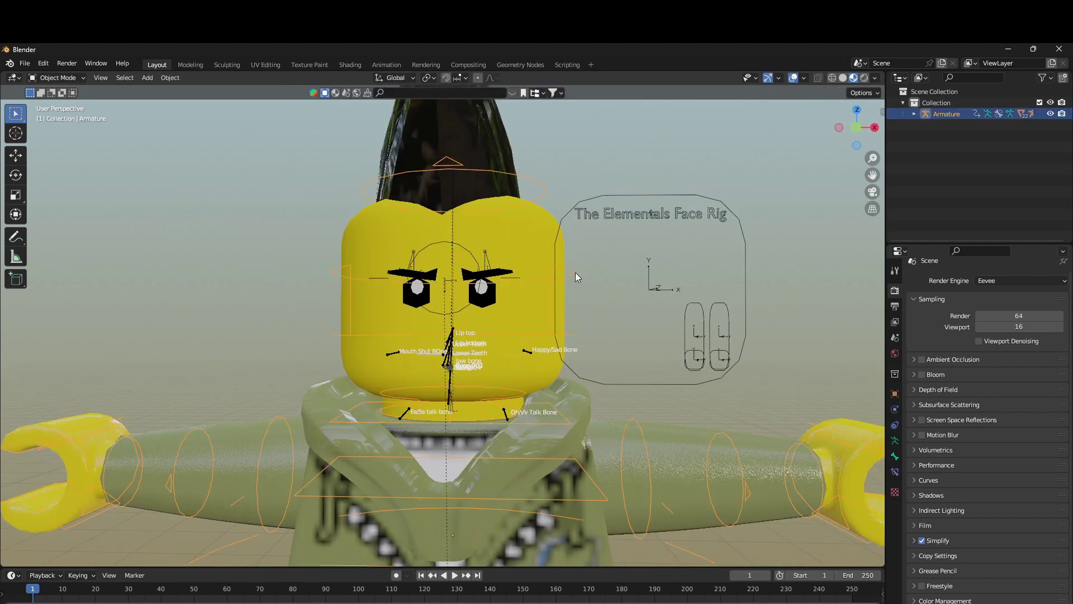
- Try tilting the body rig's Head bone about global X again, ending back in Object Mode
key("ctrl+Tab")
key("r")
key("x")
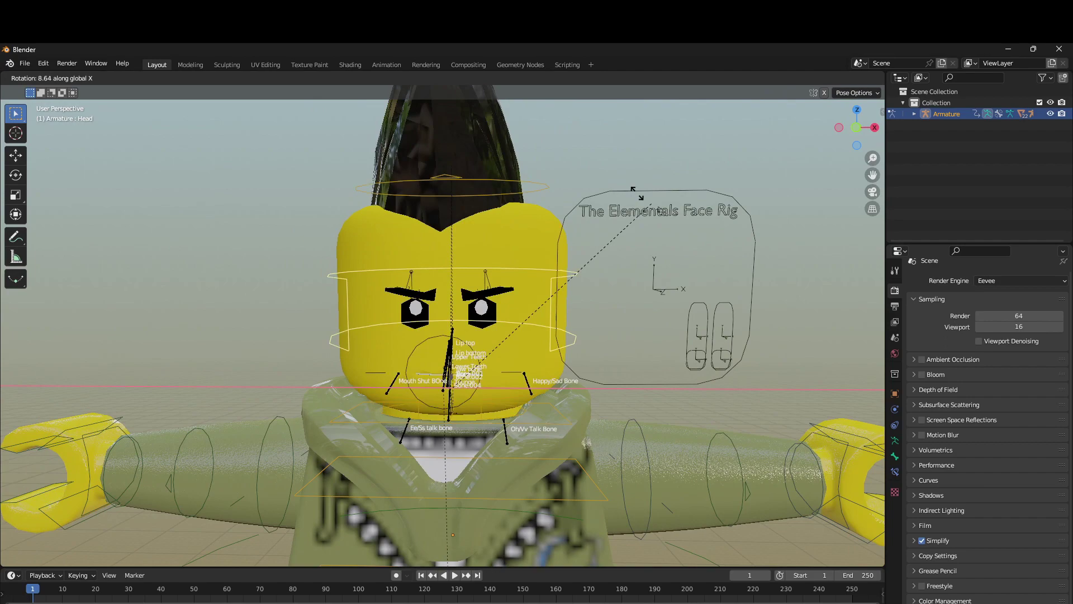
key("Escape")
key("ctrl+Tab")
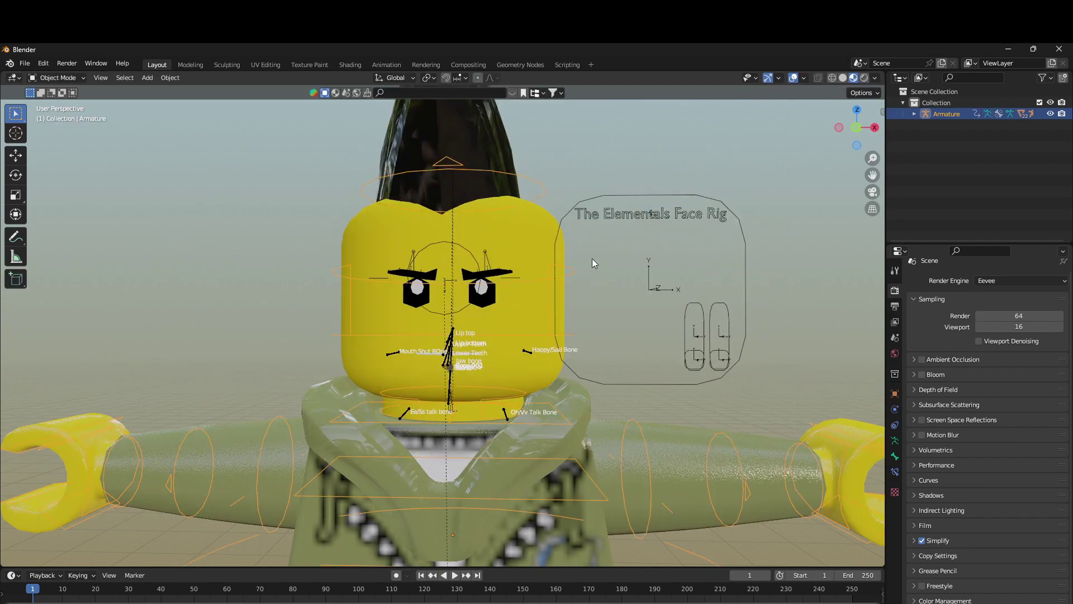
- Enter Pose Mode on the ElementalFaceRig and try moving the two lower eye controls in its panel together
left_click(694, 336)
key("ctrl+Tab")
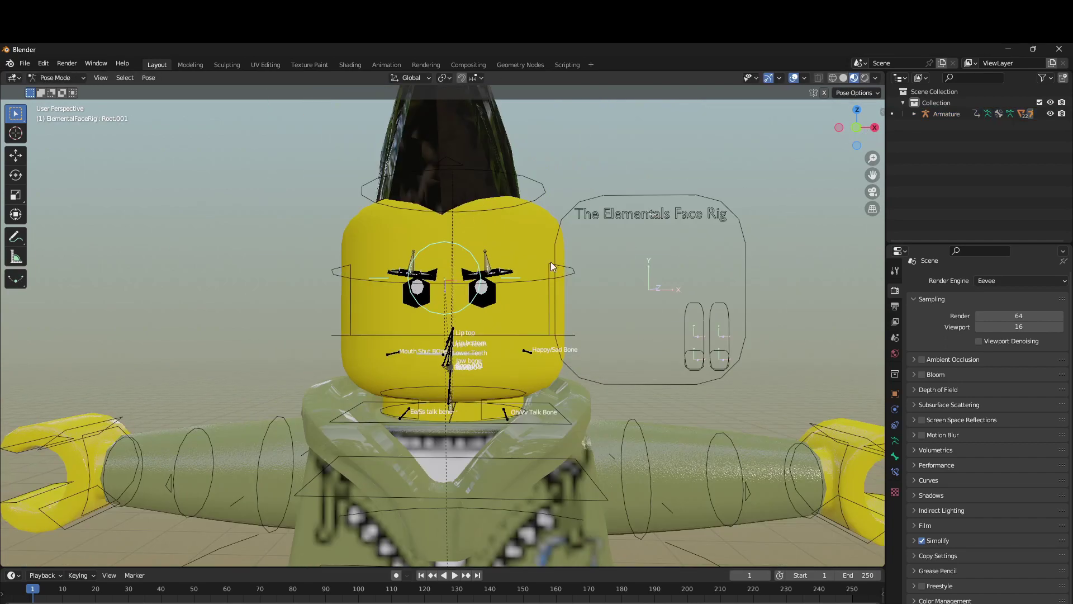
middle_click_drag(551, 261, 482, 270, "shift")
left_click(653, 366)
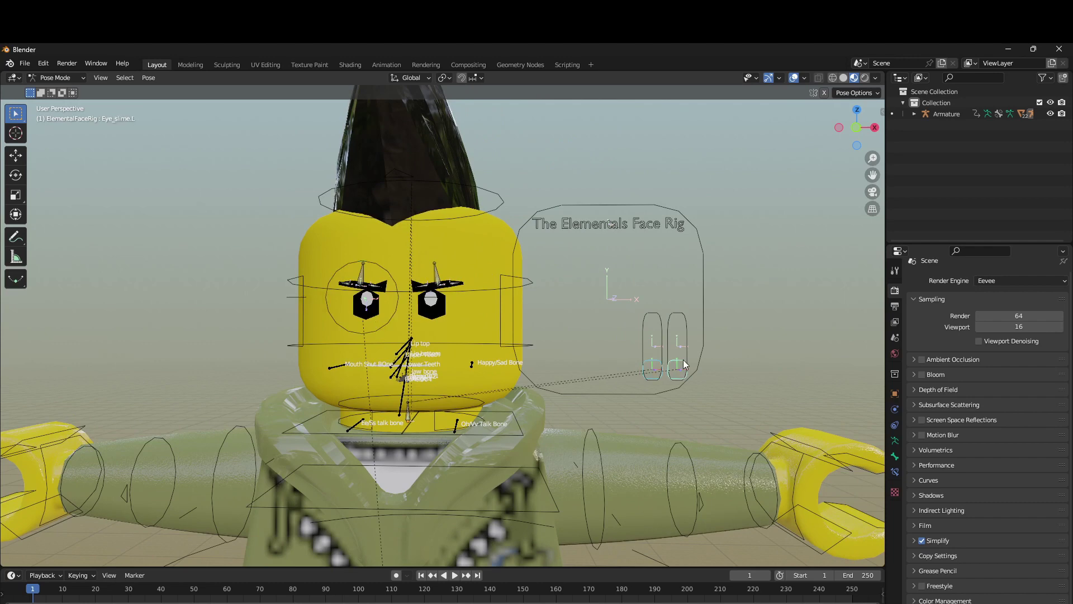
left_click(683, 359, "shift")
key("g")
right_click(678, 358)
- Move the face rig's circular Root.001 control off the face, well out in front of the head
left_click(381, 330)
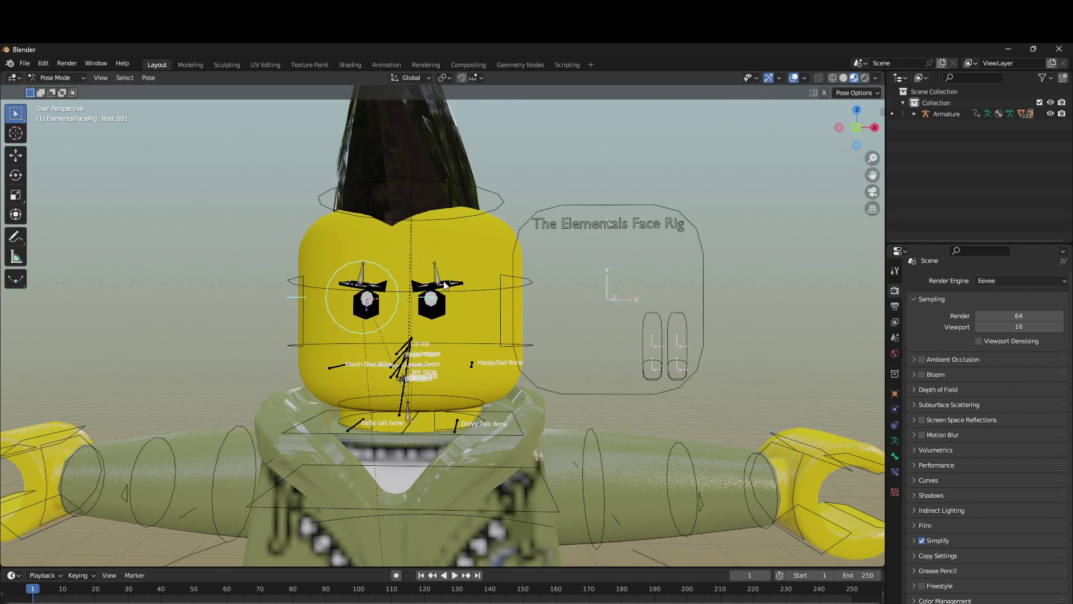
scroll(686, 163, "up", 3)
scroll(673, 171, "down", 3)
middle_click_drag(551, 263, 576, 263)
scroll(567, 263, "up", 2)
key("g")
left_click(563, 268)
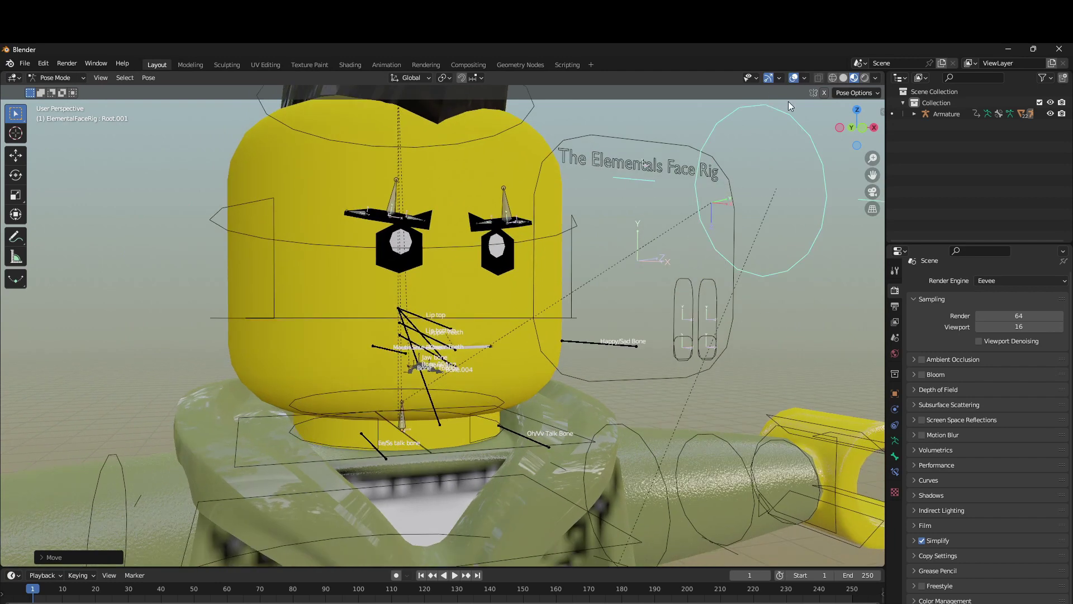
- Check the whole character with the control moved and return the face rig to Object Mode
scroll(726, 176, "down", 8)
middle_click_drag(612, 287, 480, 432)
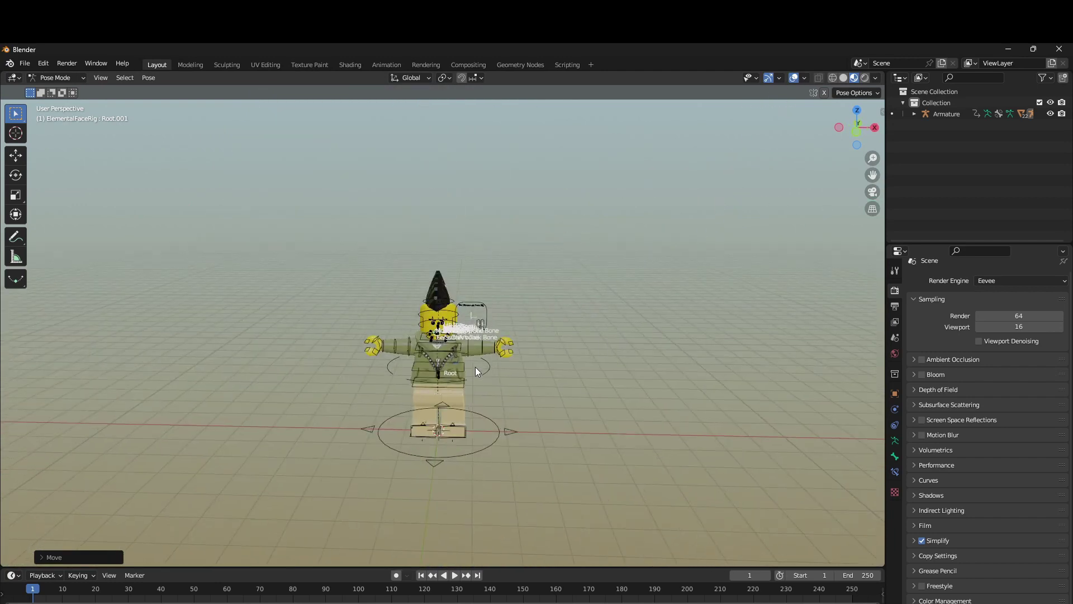
scroll(482, 348, "up", 4)
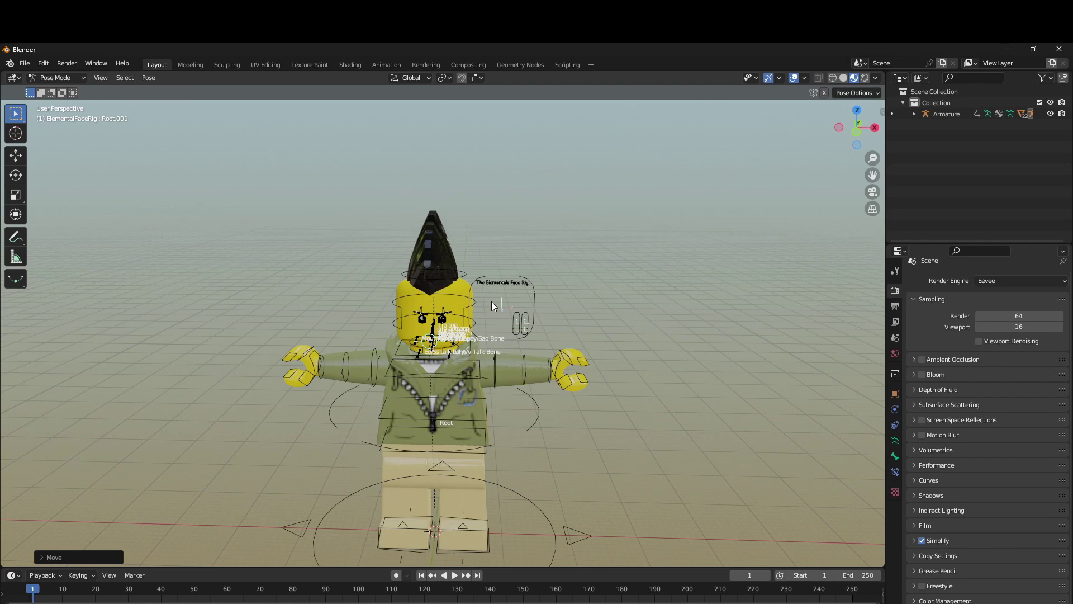
key("ctrl+Tab")
scroll(528, 288, "up", 3)
middle_click_drag(527, 298, 554, 343)
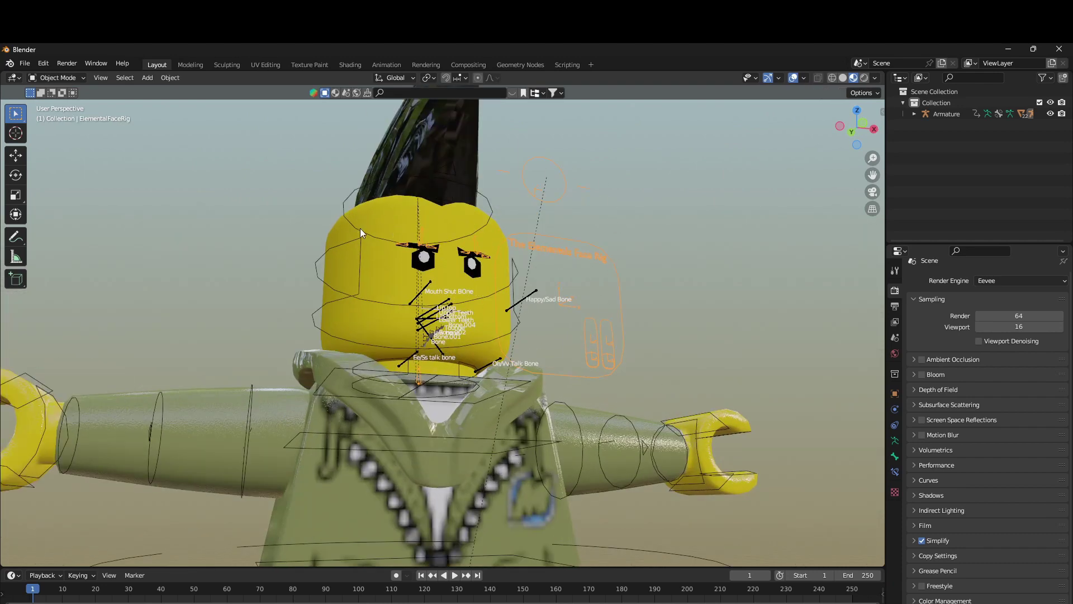
- Select the face rig and the LEGO head mesh in turn, examining the mouth bones up close
left_click(381, 222)
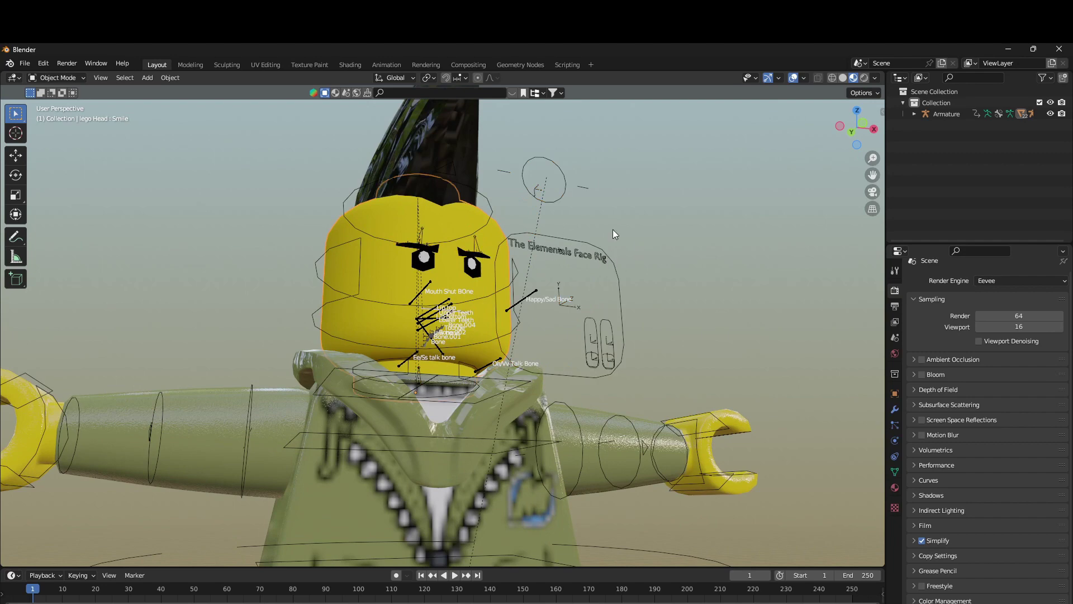
left_click(546, 245)
key("g")
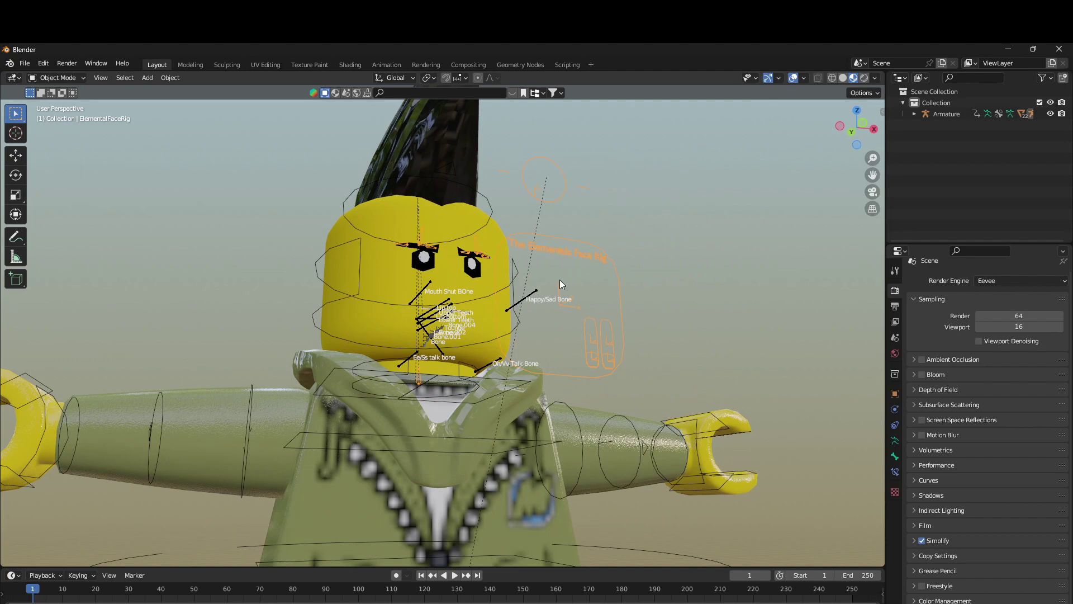
scroll(559, 280, "up", 8)
left_click(576, 257)
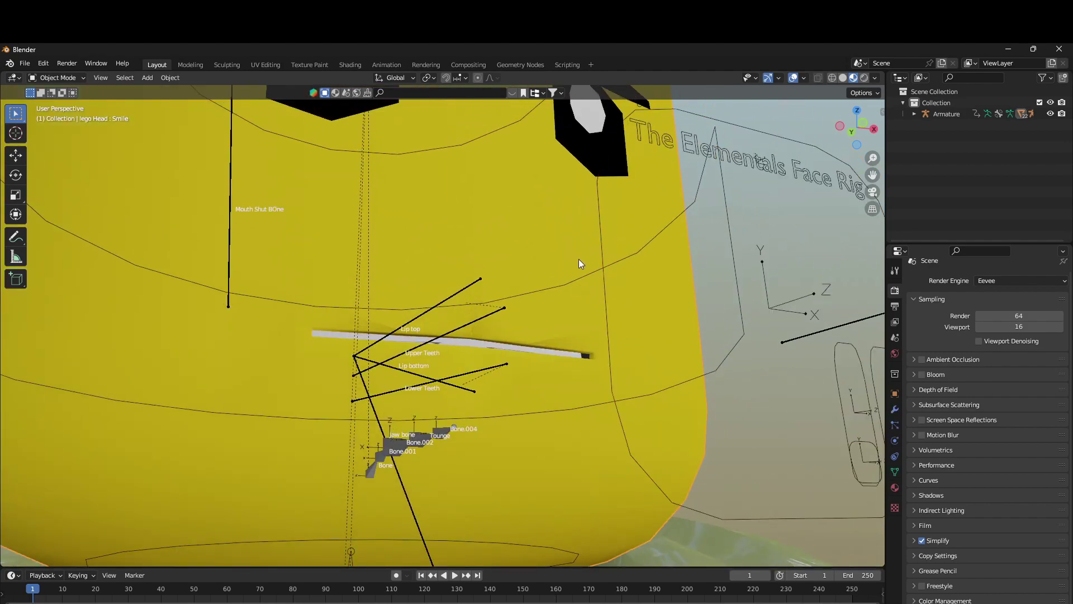
- Check the head from the side and hide the viewport overlays to view the bare face from the front
middle_click_drag(405, 462, 478, 439)
scroll(486, 419, "down", 7)
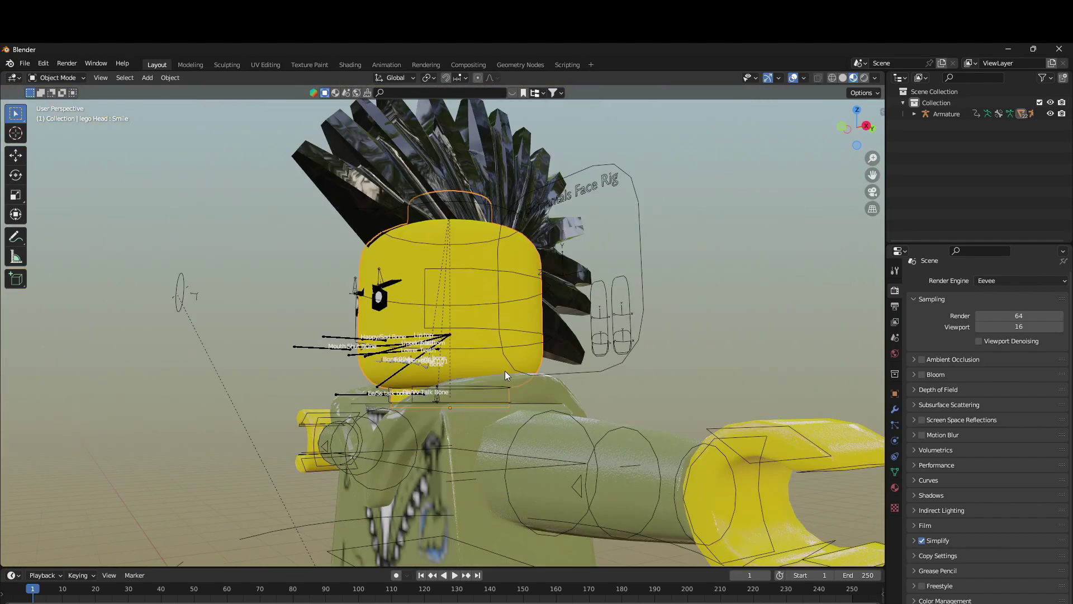
middle_click_drag(505, 372, 643, 375)
left_click(794, 78)
scroll(541, 235, "up", 2)
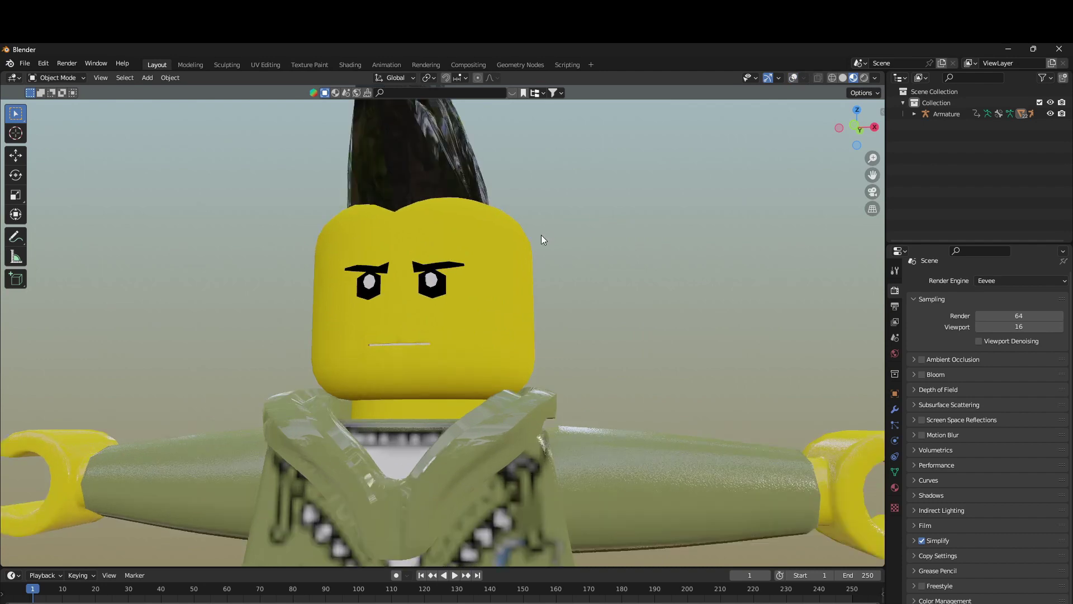